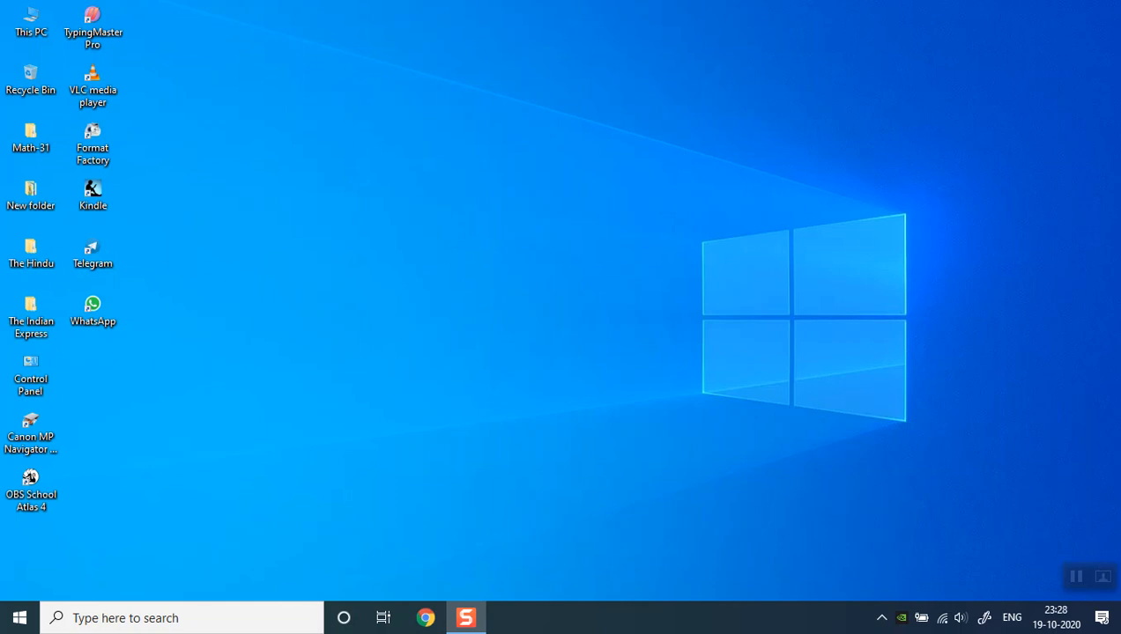
# - Browse the installed apps list and look through the Windows Accessories group for WordPad
pyautogui.click(18, 618)
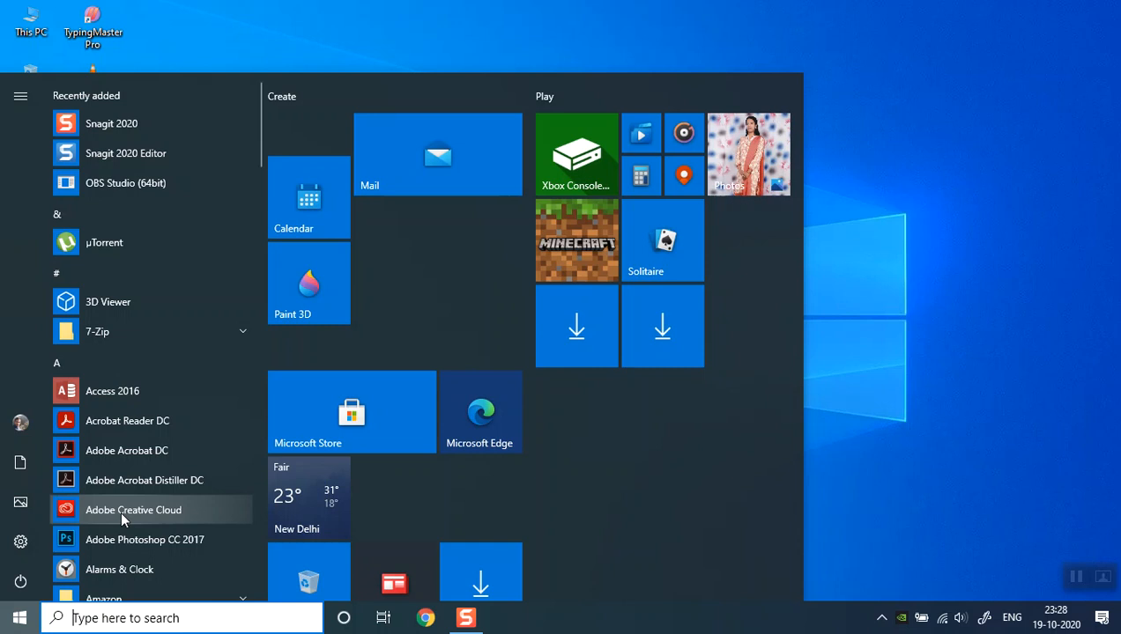
pyautogui.scroll(-3, 134, 468)
pyautogui.scroll(-3, 124, 441)
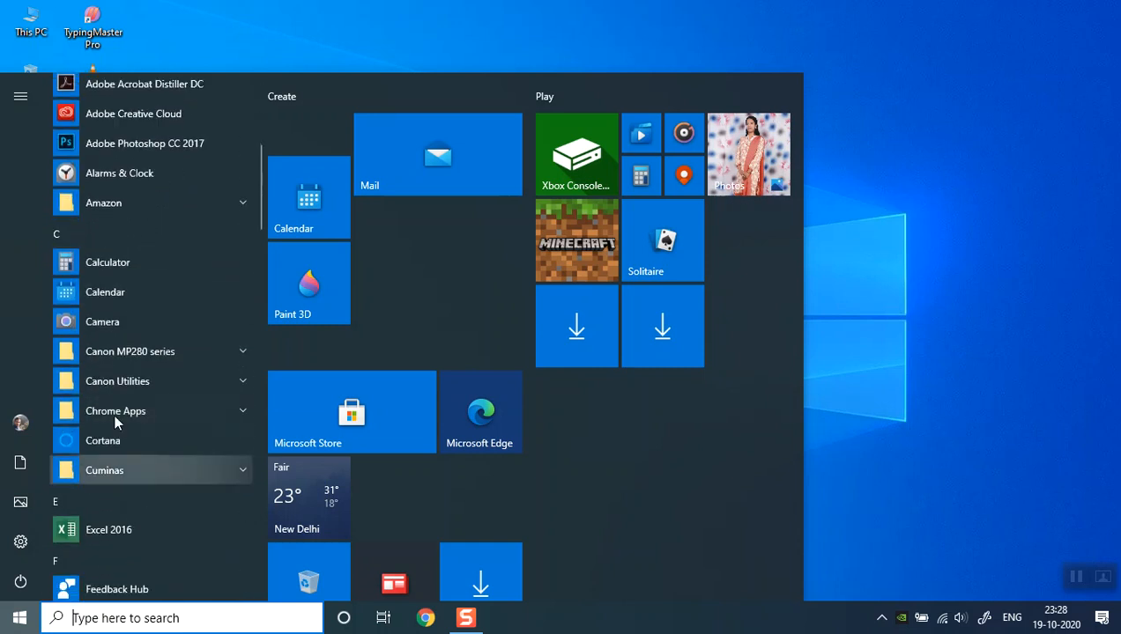
pyautogui.scroll(4, 107, 352)
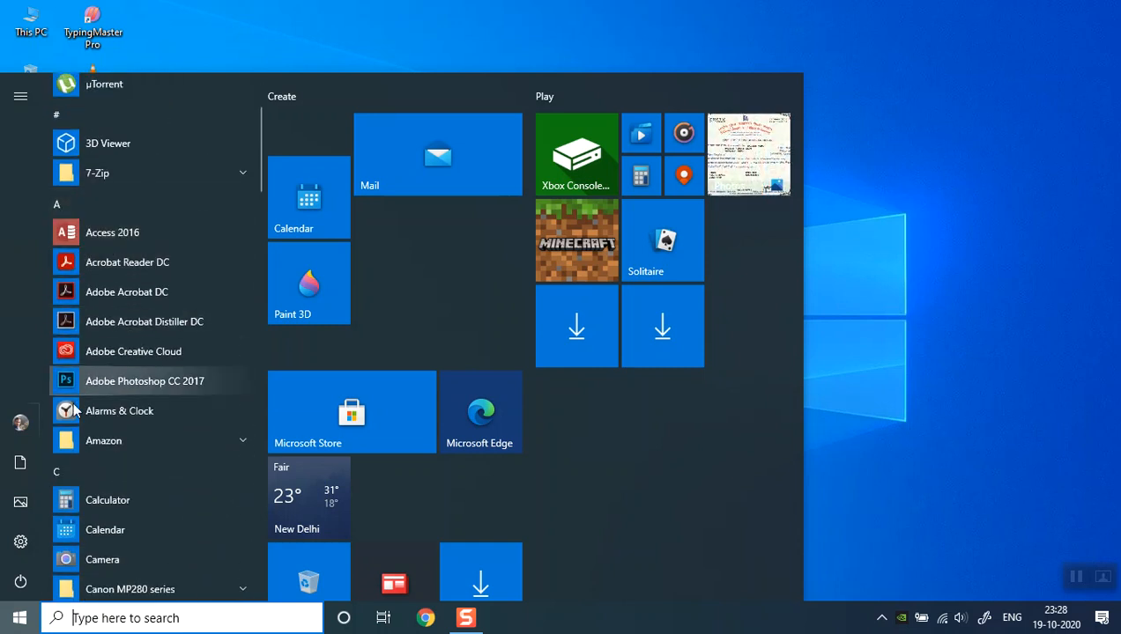
pyautogui.scroll(-2, 96, 453)
pyautogui.scroll(2, 100, 352)
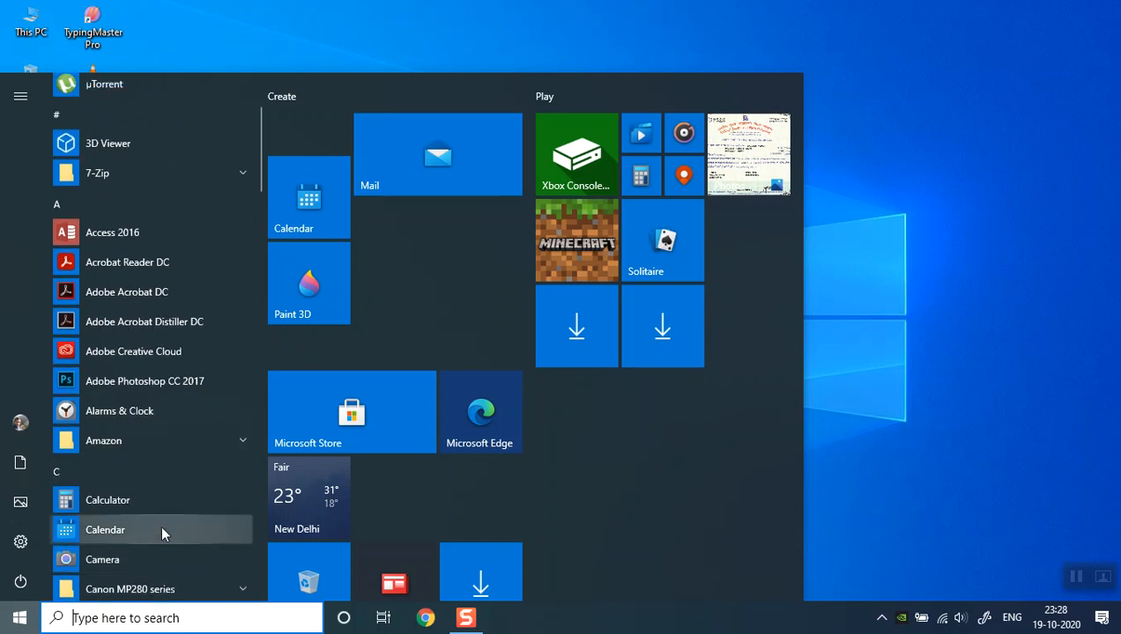
pyautogui.scroll(-6, 155, 471)
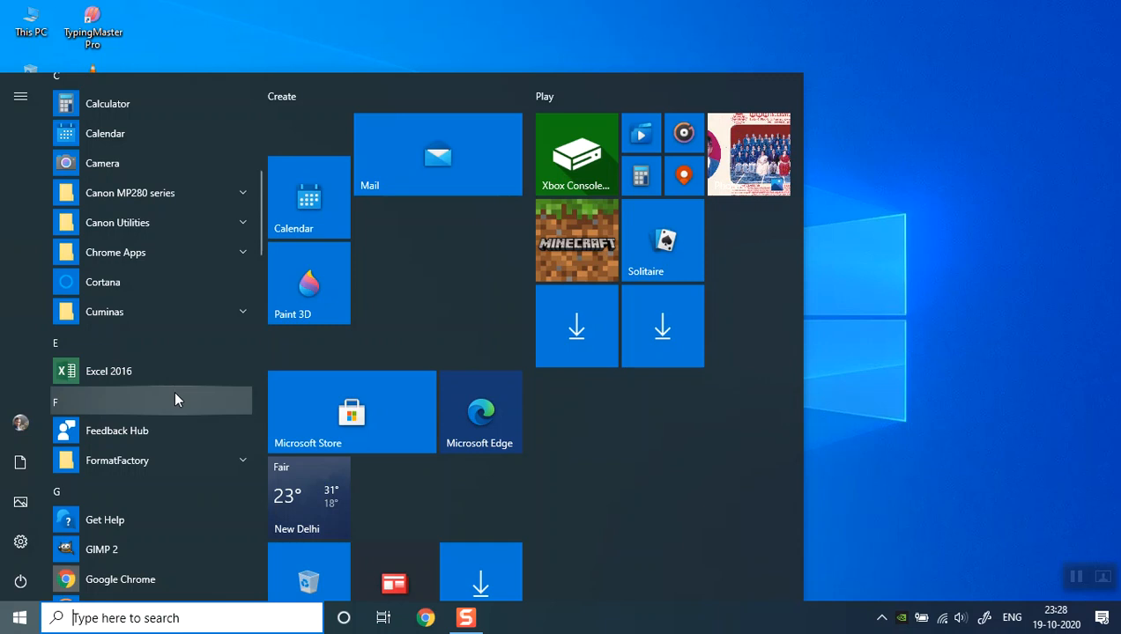
pyautogui.scroll(-6, 175, 399)
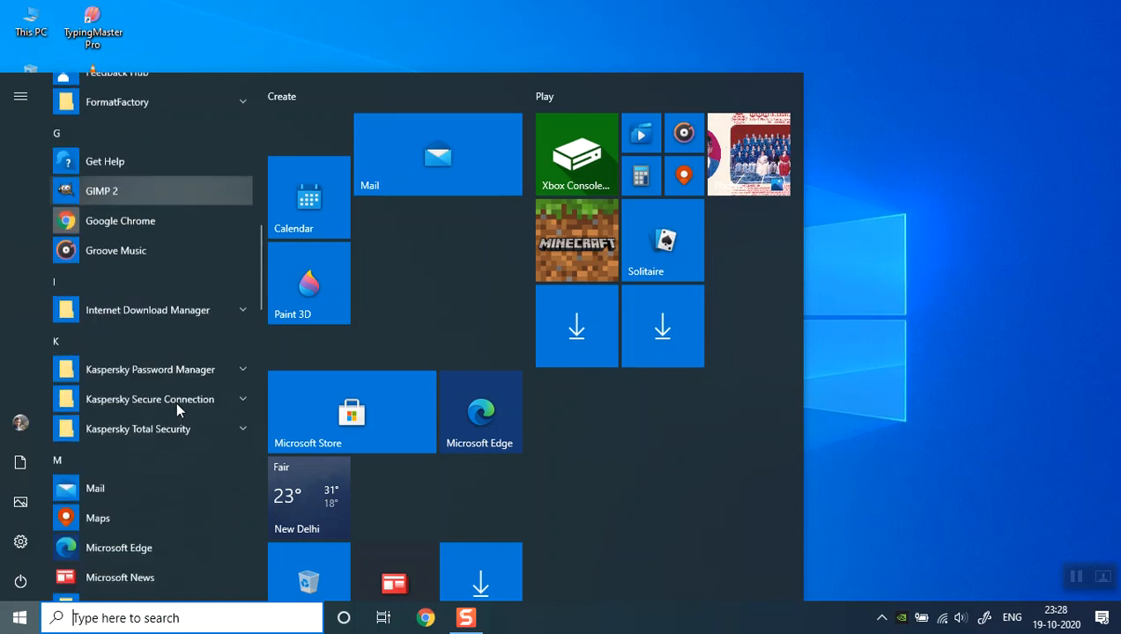
pyautogui.scroll(-12, 112, 363)
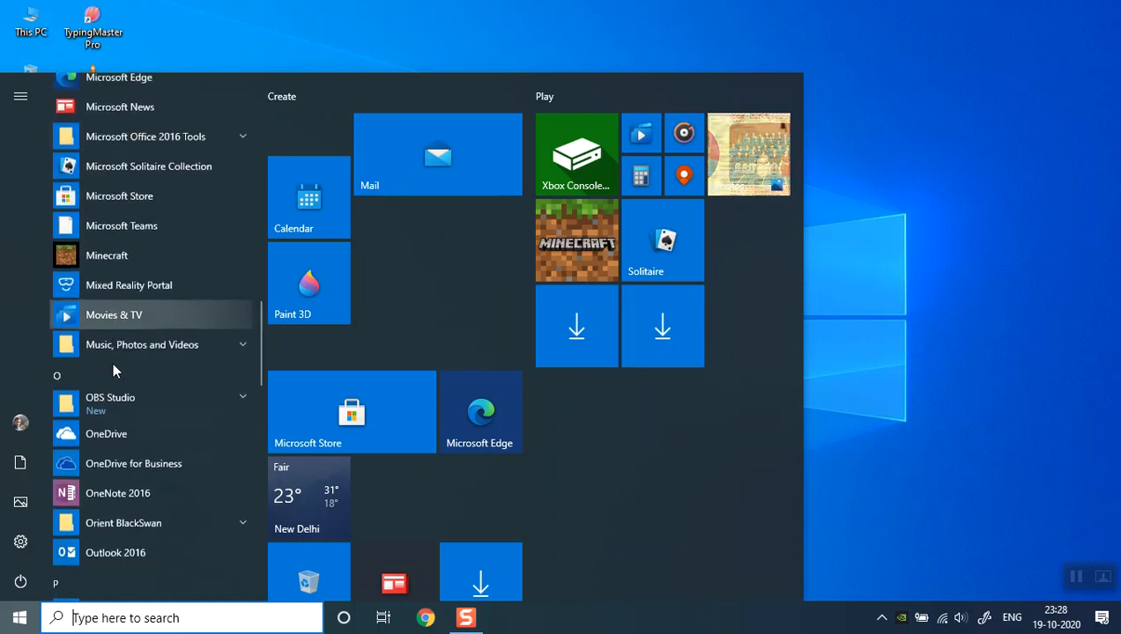
pyautogui.scroll(2, 112, 363)
pyautogui.scroll(-10, 112, 363)
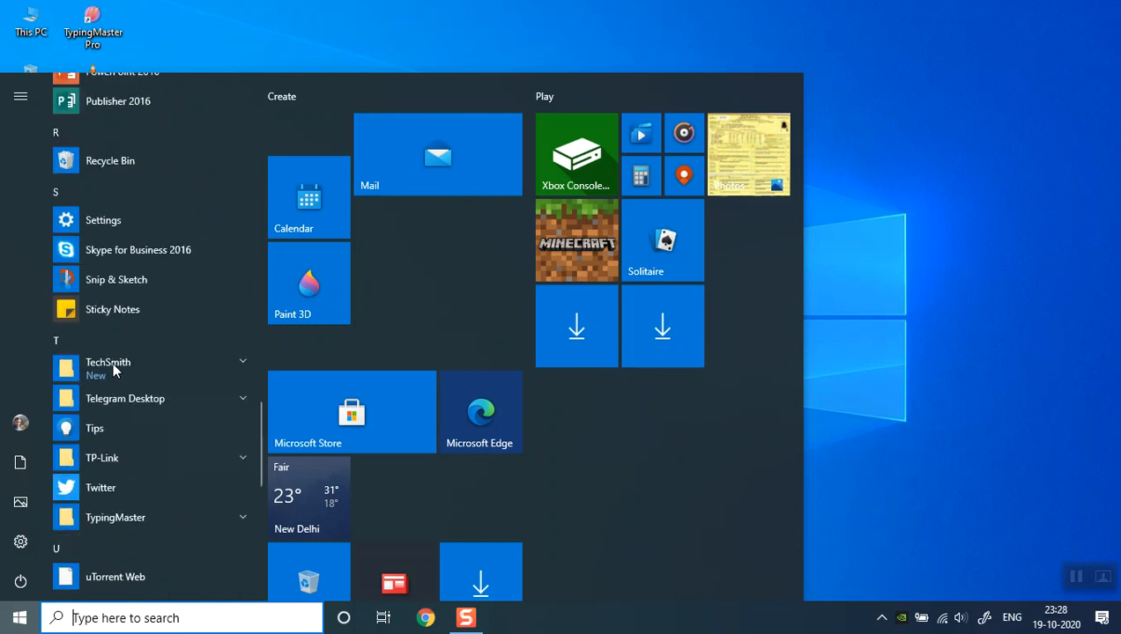
pyautogui.scroll(-3, 112, 362)
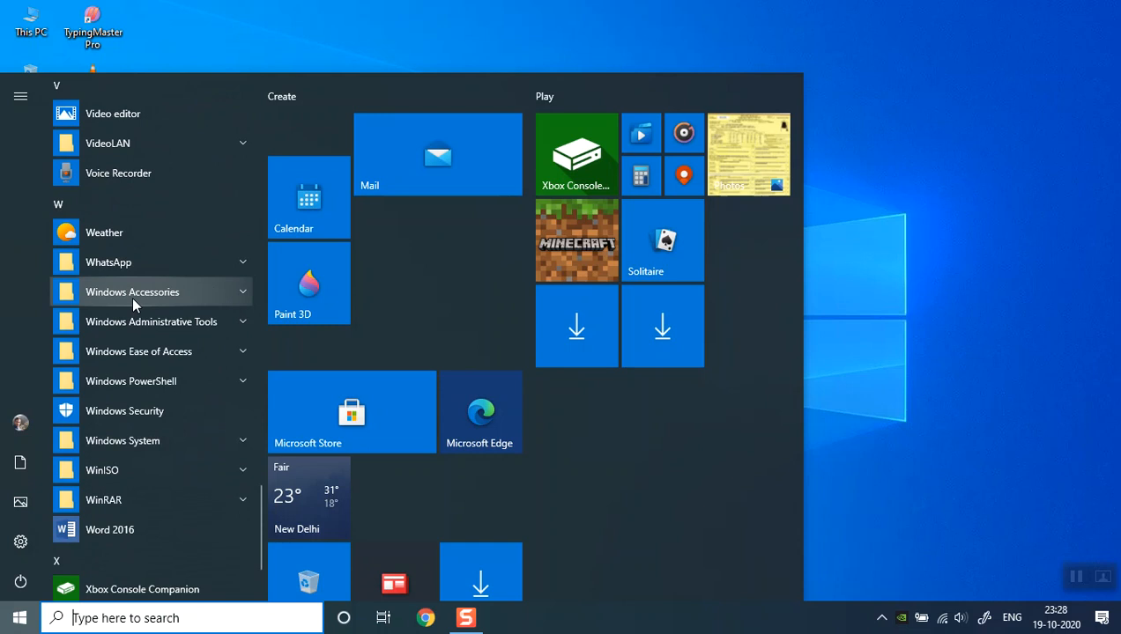
pyautogui.click(240, 293)
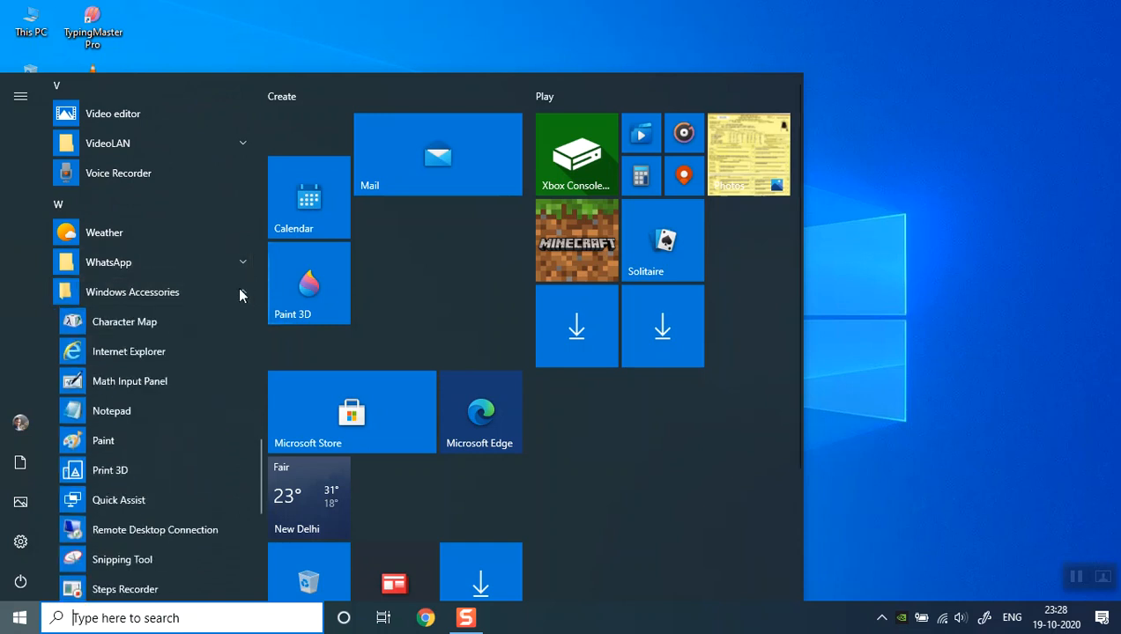
pyautogui.scroll(-3, 193, 349)
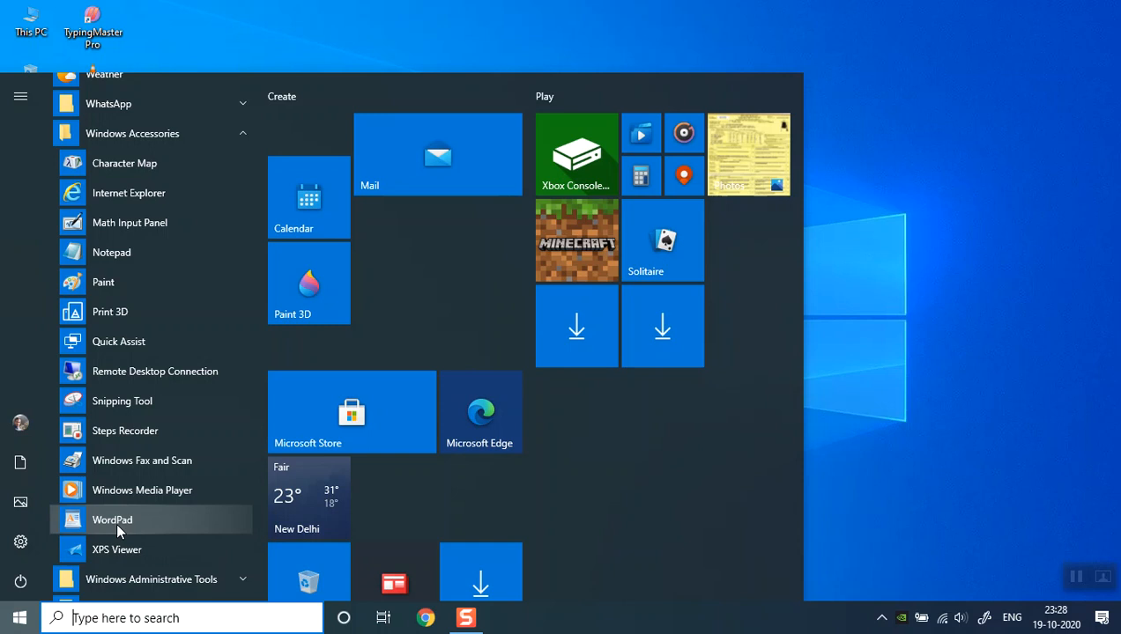
# - Search Windows for "word" and open WordPad from the results
pyautogui.click(212, 625)
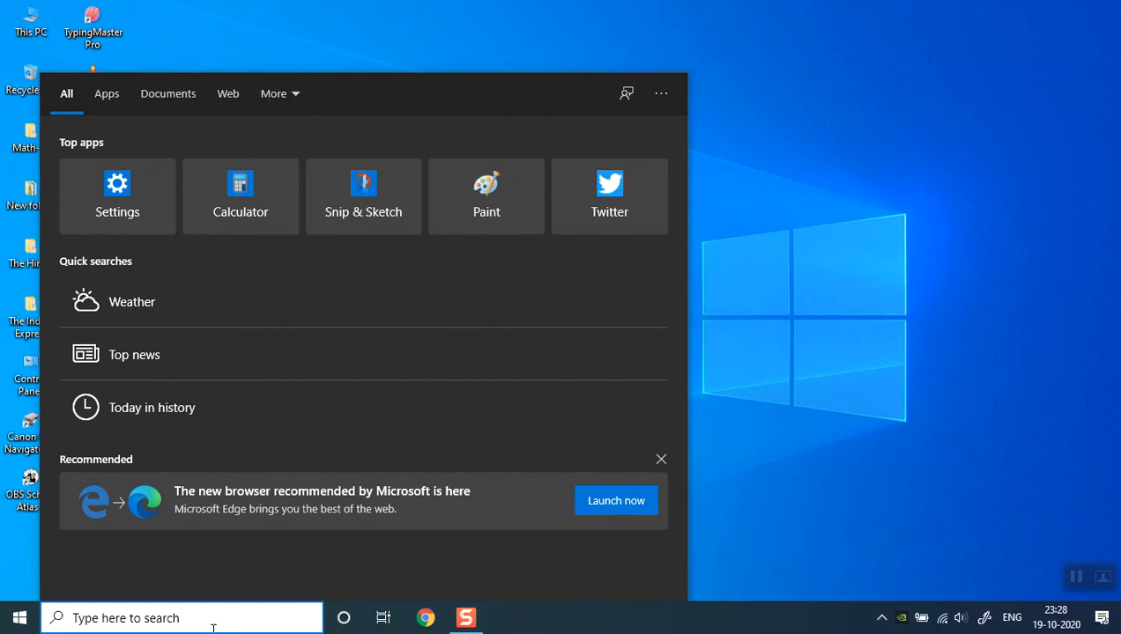
pyautogui.write('word')
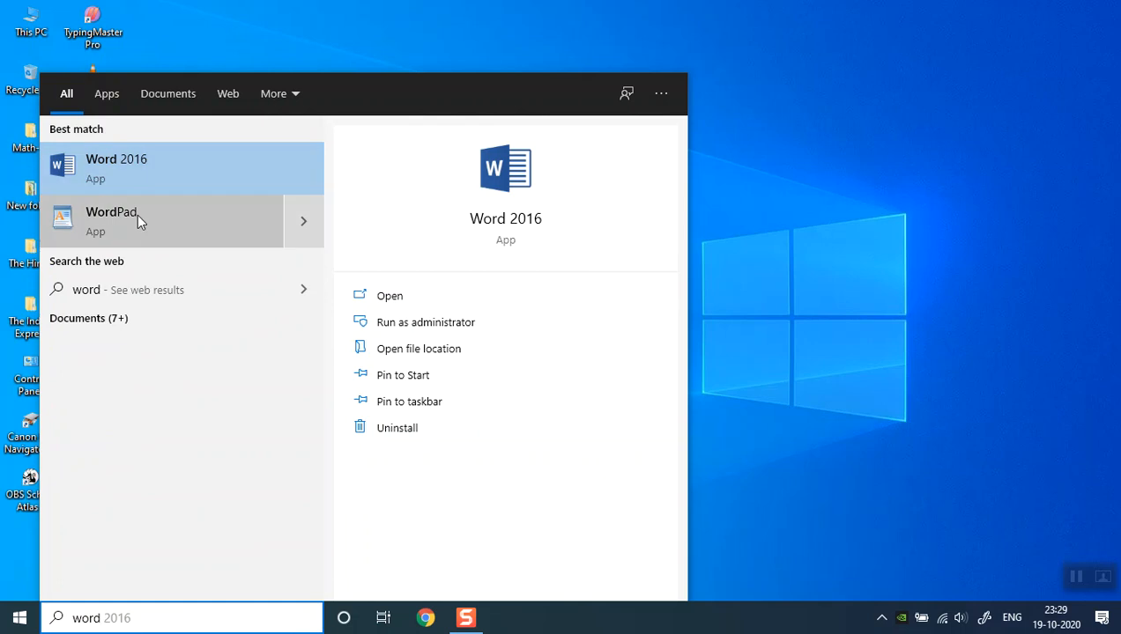
pyautogui.click(138, 220)
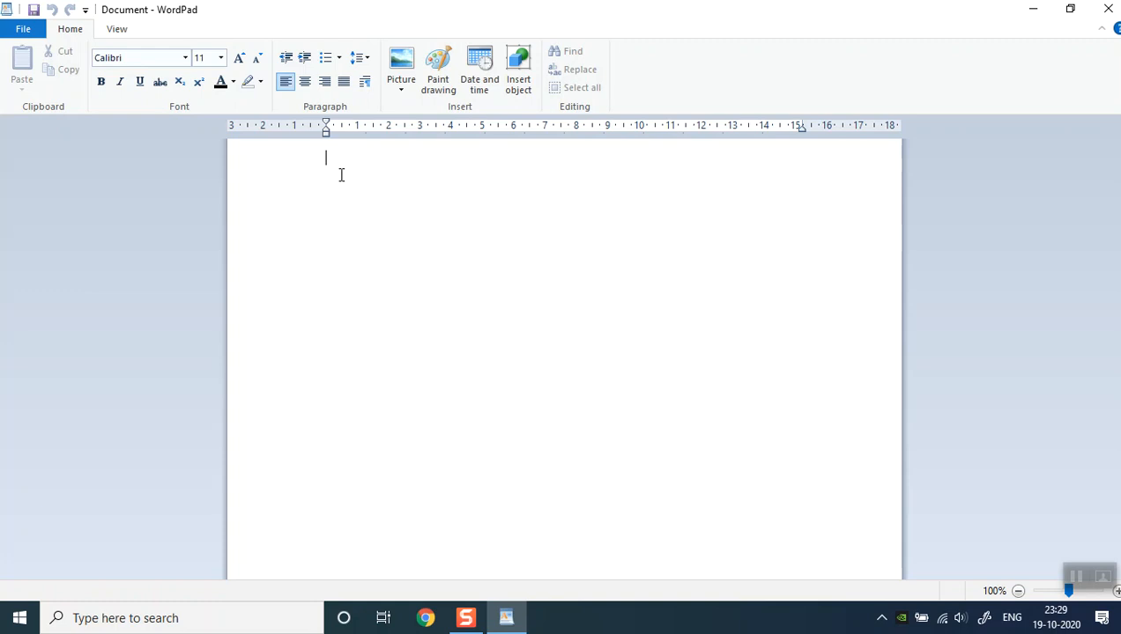
# - Enter a line of random trial text in the blank document and erase all of it
pyautogui.write('M')
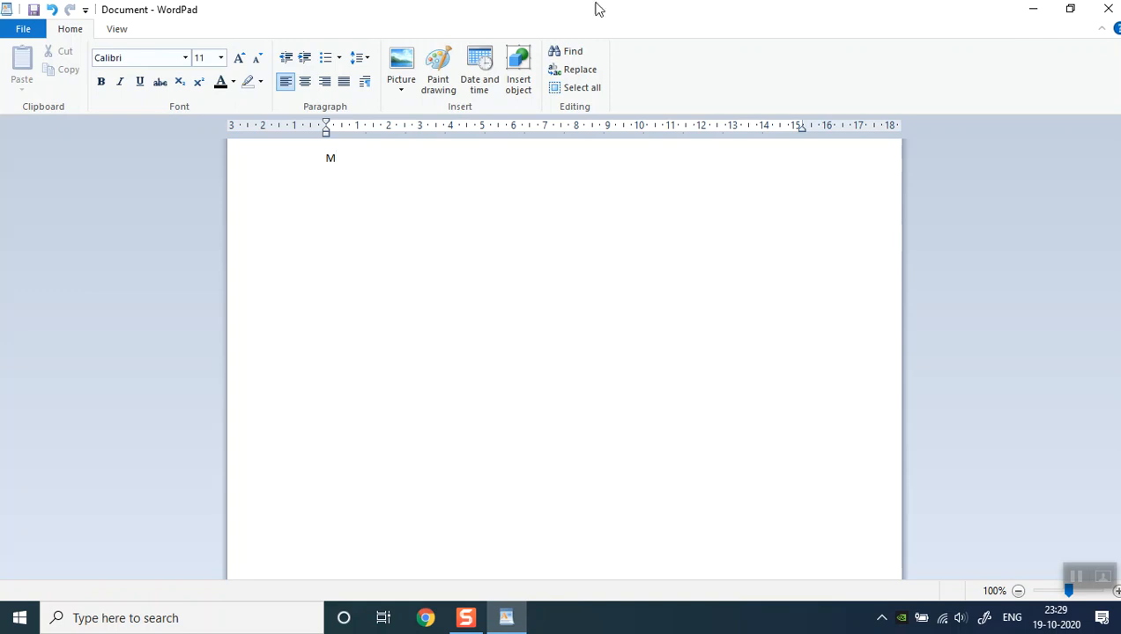
pyautogui.write('y gfsfsfsfssfsfsfsgfs')
pyautogui.press('BackSpace')
pyautogui.press('BackSpace')
pyautogui.press('BackSpace')
pyautogui.press('BackSpace')
pyautogui.press('BackSpace')
pyautogui.press('BackSpace')
pyautogui.press('BackSpace')
pyautogui.press('BackSpace')
pyautogui.press('BackSpace')
pyautogui.press('BackSpace')
pyautogui.press('BackSpace')
pyautogui.press('BackSpace')
pyautogui.press('BackSpace')
pyautogui.press('BackSpace')
pyautogui.press('BackSpace')
pyautogui.press('BackSpace')
pyautogui.press('BackSpace')
pyautogui.press('BackSpace')
pyautogui.press('BackSpace')
pyautogui.press('BackSpace')
pyautogui.press('BackSpace')
pyautogui.press('BackSpace')
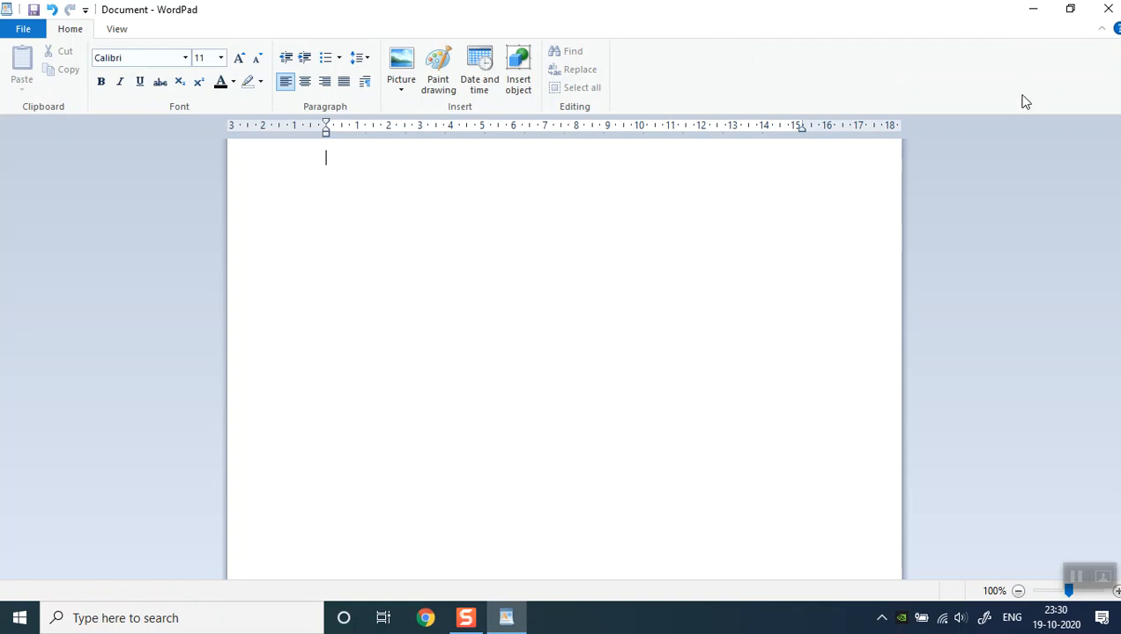
# - Minimize the WordPad window and restore it
pyautogui.click(1034, 9)
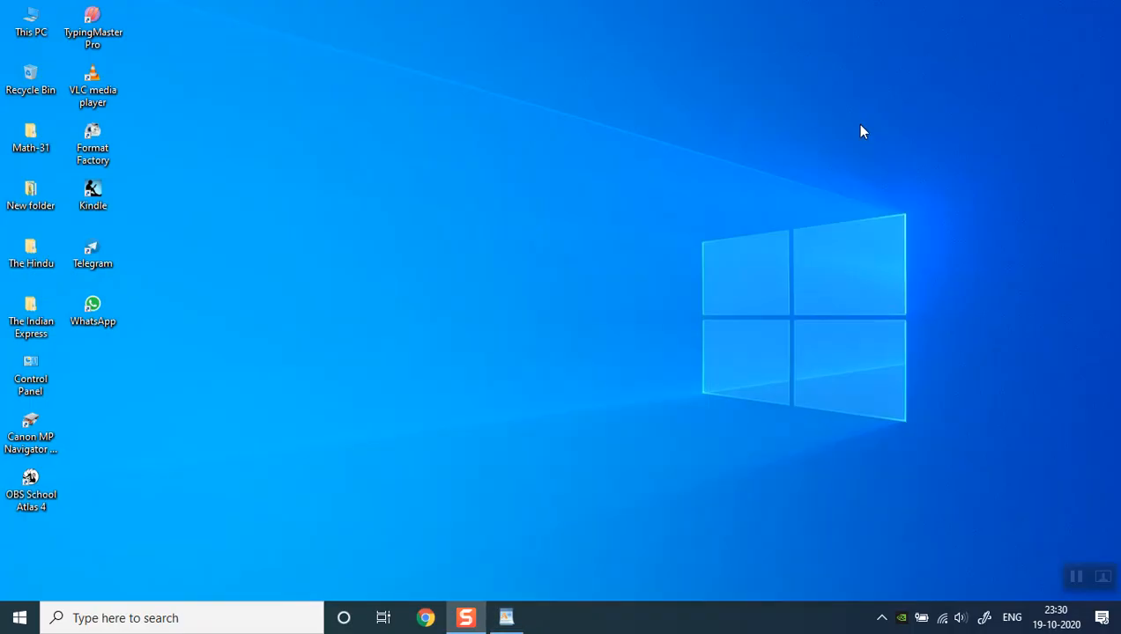
pyautogui.click(508, 624)
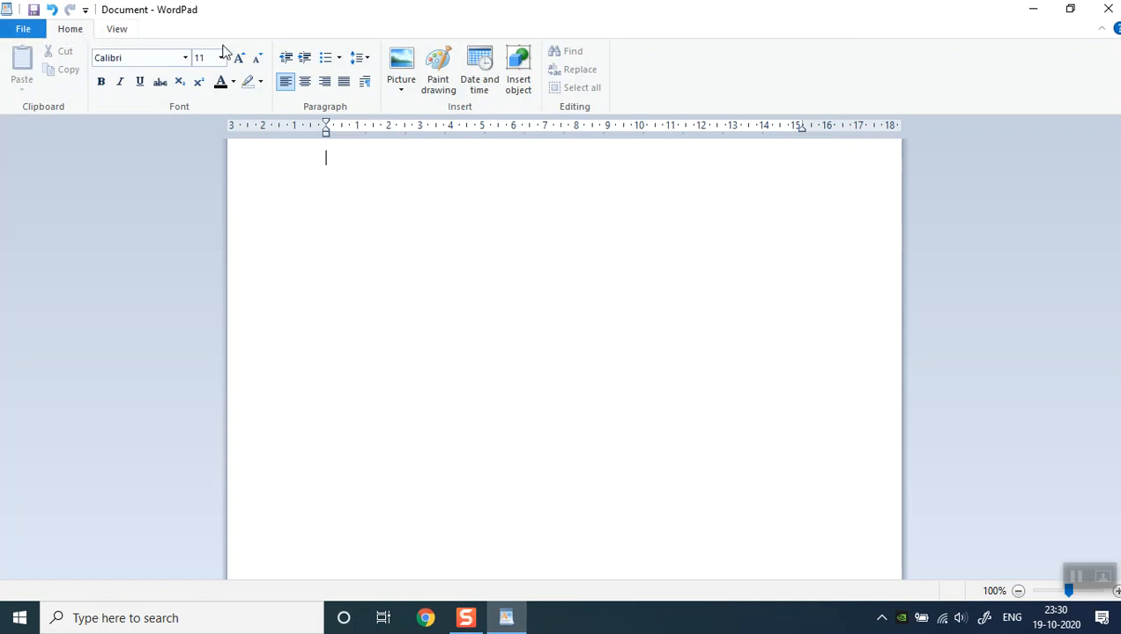
# - Look through the View, Home and File commands of the WordPad window
pyautogui.click(119, 28)
pyautogui.click(77, 30)
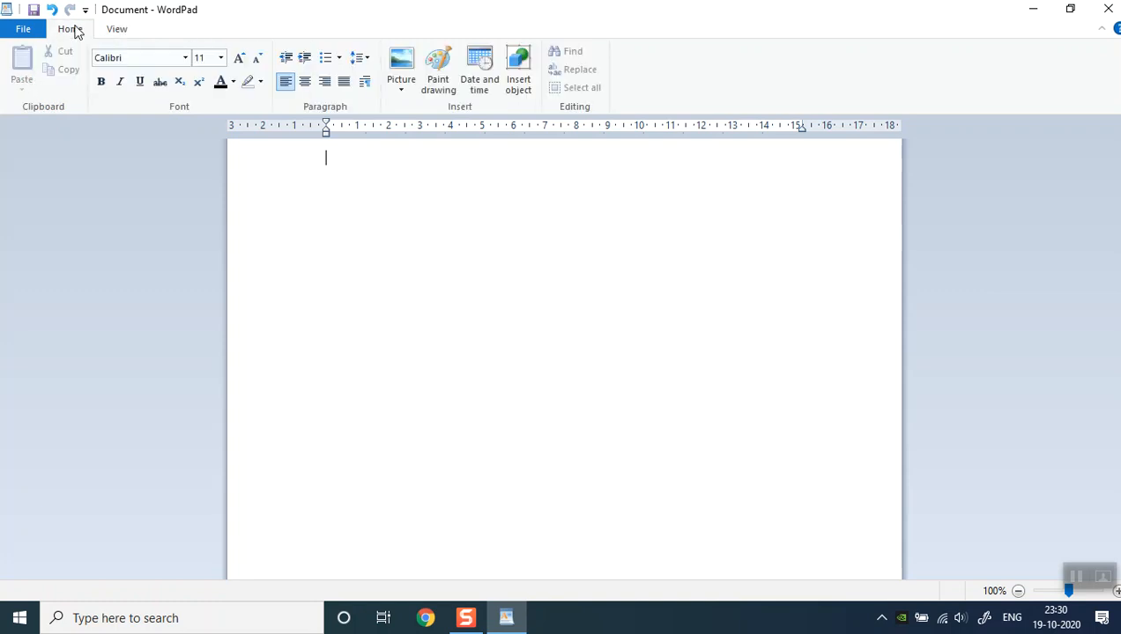
pyautogui.click(26, 31)
pyautogui.click(36, 465)
# - Enter the word "Boy" in the blank document and erase it
pyautogui.write('Boy')
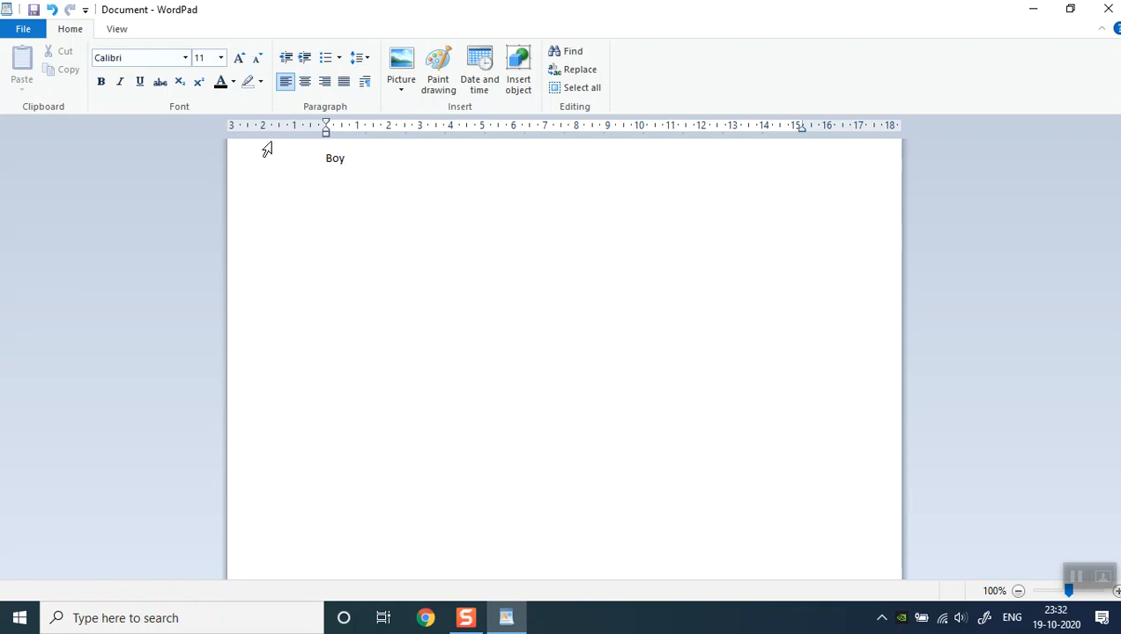
pyautogui.press('BackSpace')
pyautogui.press('BackSpace')
pyautogui.press('BackSpace')
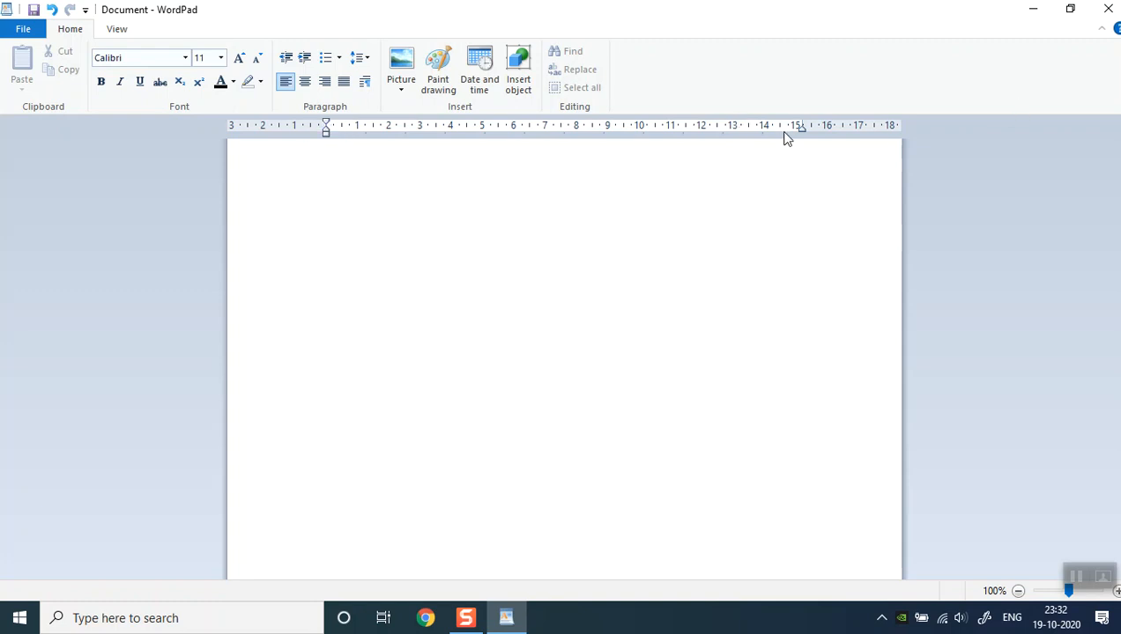
# - Try out the ruler's indent markers, moving the right indent to about 15 cm and back to the margin
pyautogui.moveTo(801, 126); pyautogui.dragTo(795, 130)
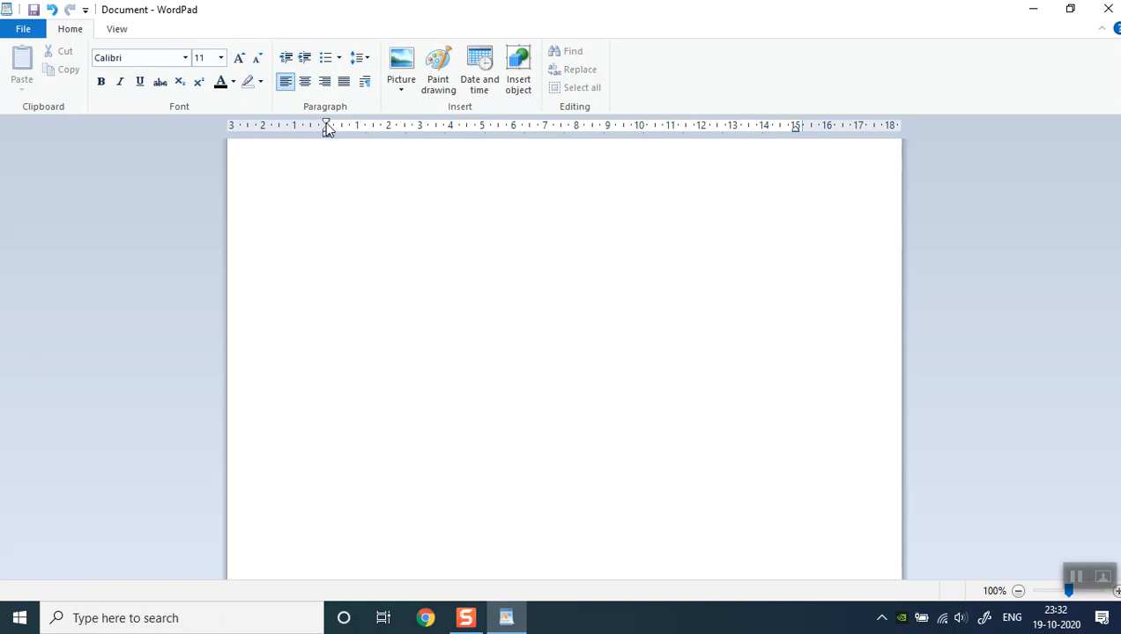
pyautogui.moveTo(326, 130)
pyautogui.mouseDown()
pyautogui.moveTo(387, 130)
pyautogui.moveTo(250, 147)
pyautogui.mouseUp()
pyautogui.moveTo(392, 126); pyautogui.dragTo(269, 129)
pyautogui.moveTo(798, 128)
pyautogui.mouseDown()
pyautogui.moveTo(769, 141)
pyautogui.moveTo(758, 132)
pyautogui.moveTo(821, 129)
pyautogui.moveTo(802, 133)
pyautogui.mouseUp()
# - Write the sentence "The sofware used for typing letters and documents is known as word processor." on the first line
pyautogui.write('The')
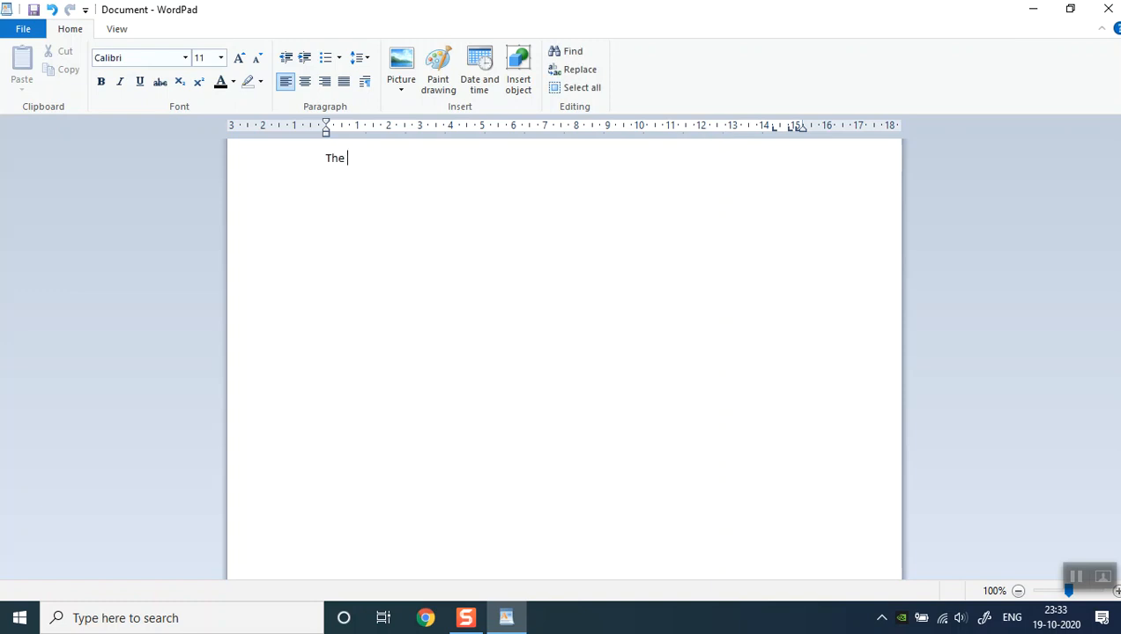
pyautogui.write(' sofware used for typing let')
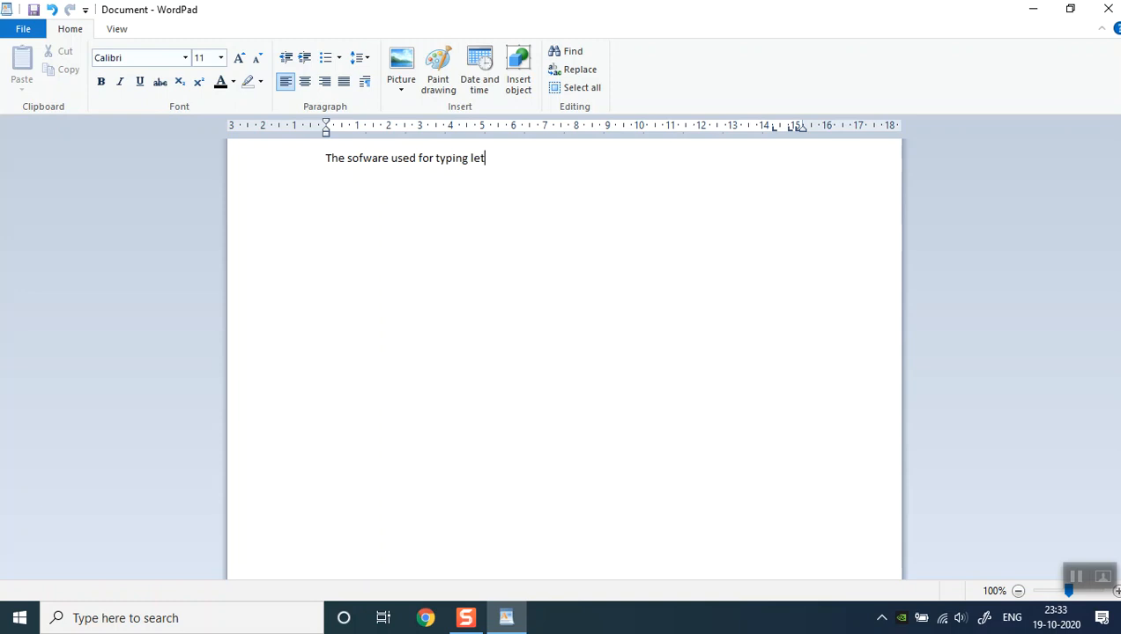
pyautogui.write('ters an')
pyautogui.write('d documents is')
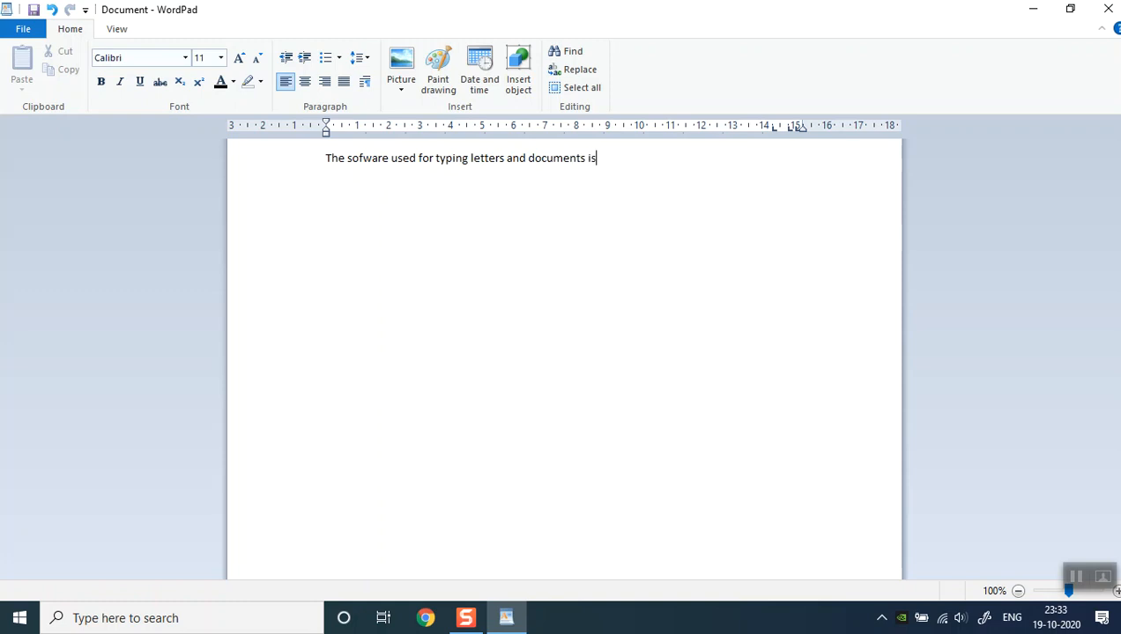
pyautogui.write(' known as word processor.')
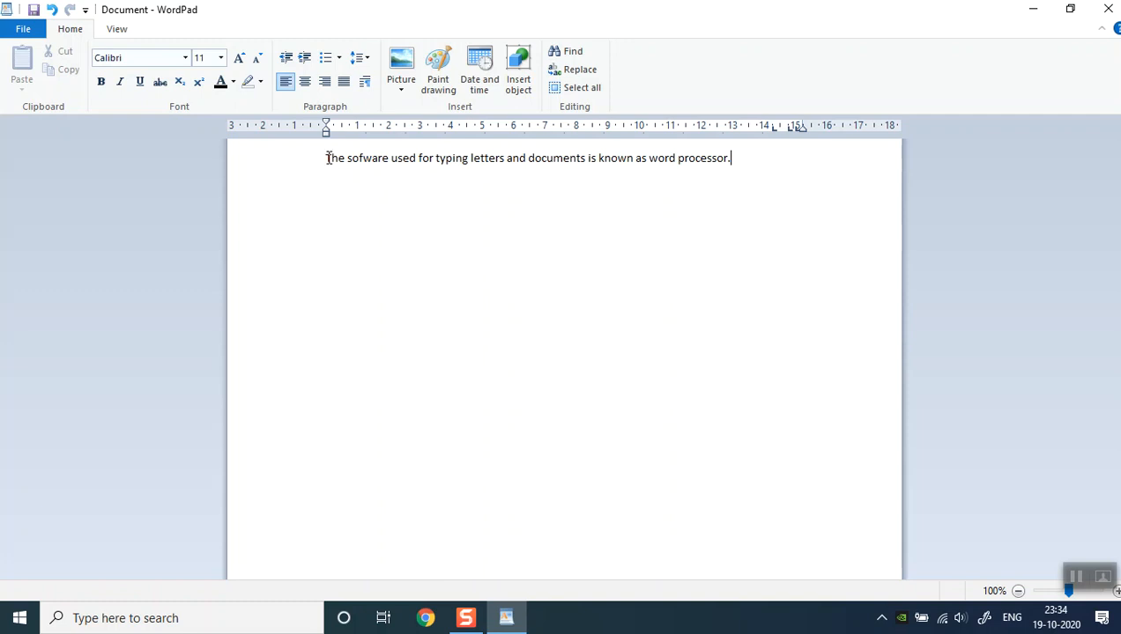
# - Enlarge the whole sentence step by step through font sizes 12, 14, 16, 18 and 20 up to 22
pyautogui.moveTo(328, 158); pyautogui.dragTo(760, 171)
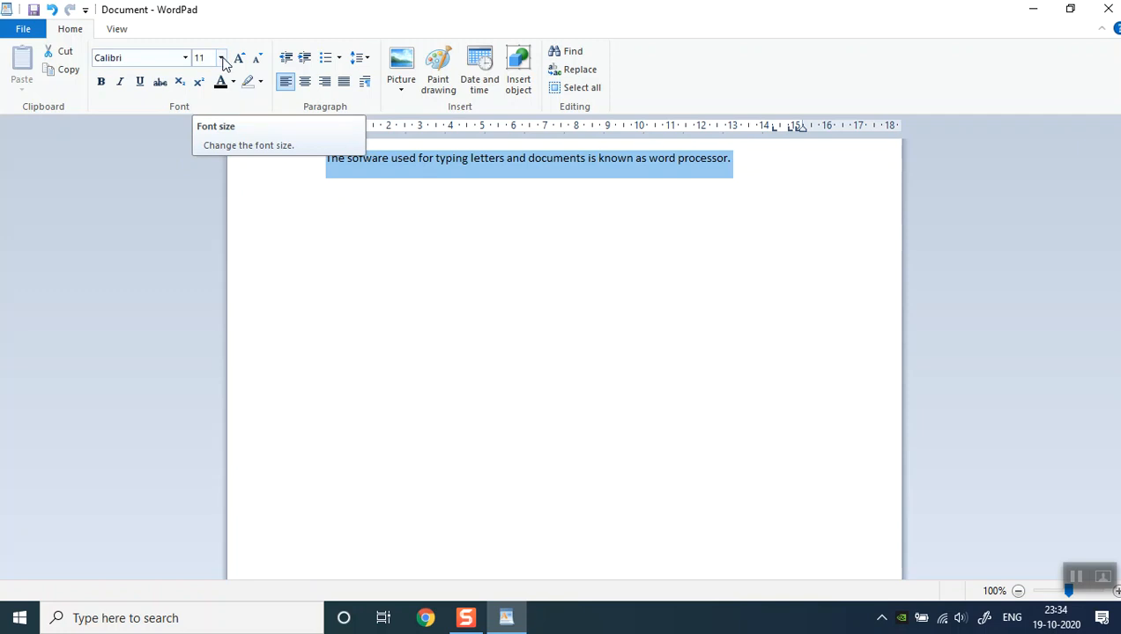
pyautogui.click(221, 58)
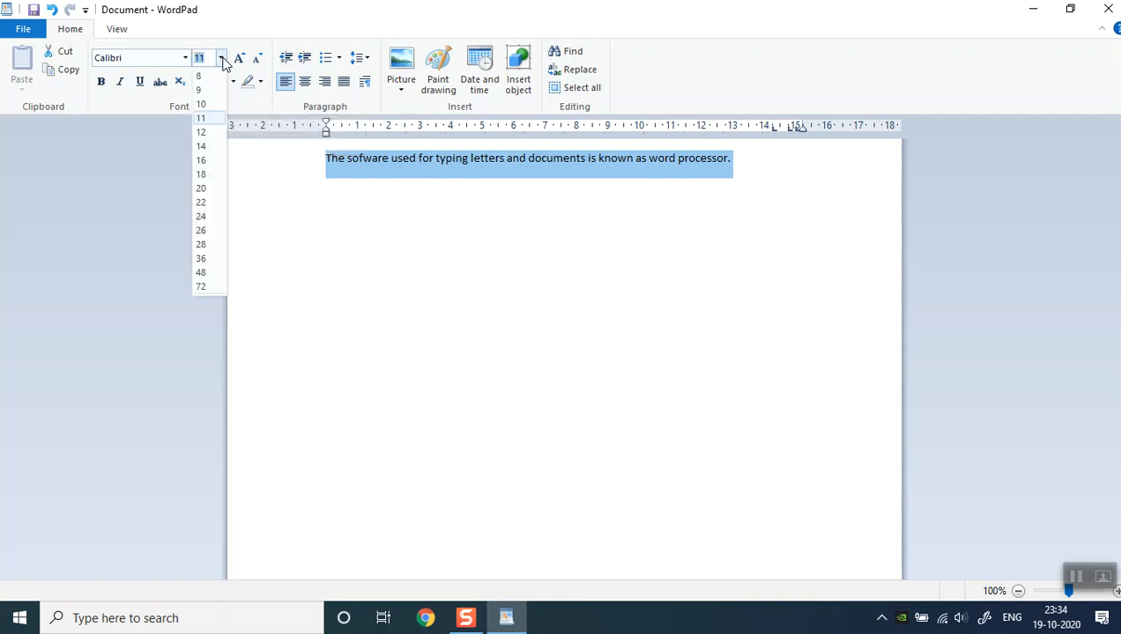
pyautogui.click(202, 132)
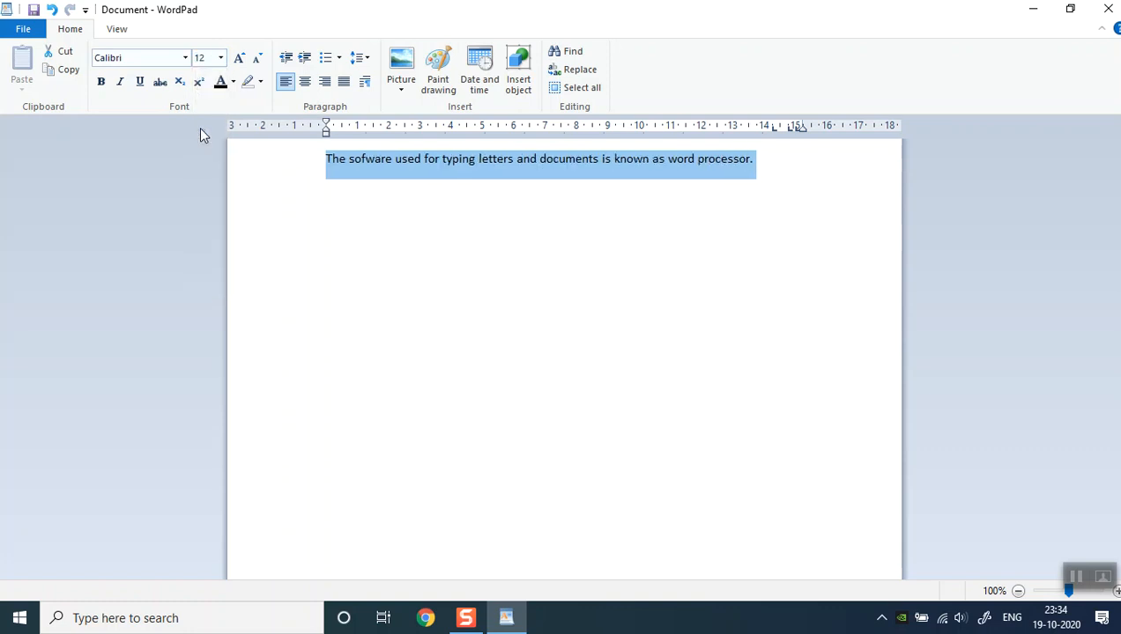
pyautogui.click(221, 58)
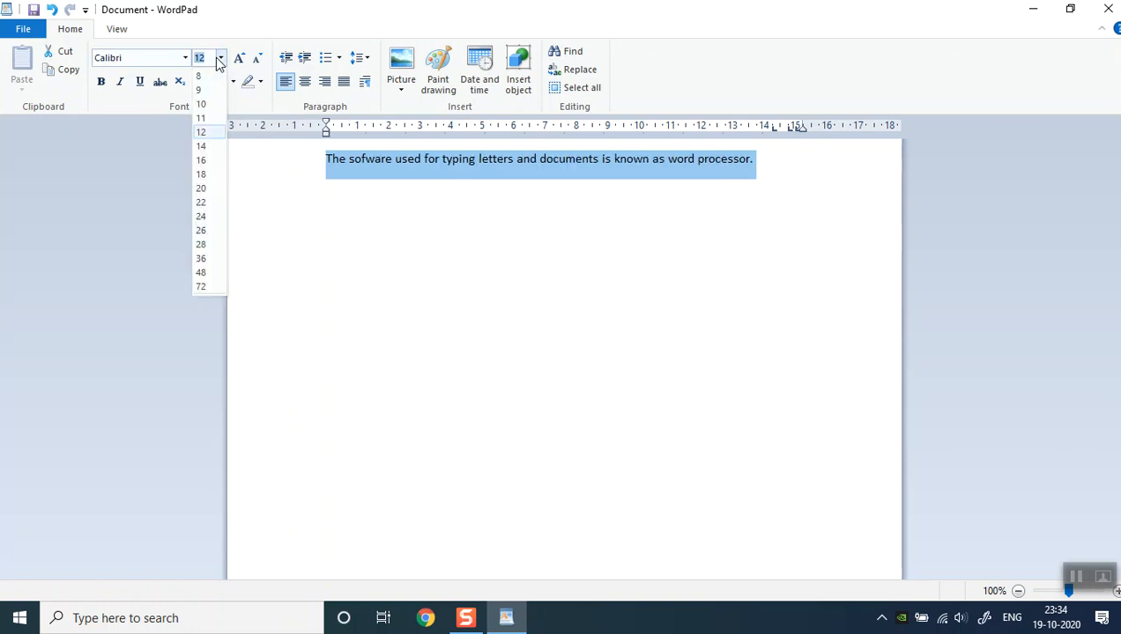
pyautogui.click(203, 146)
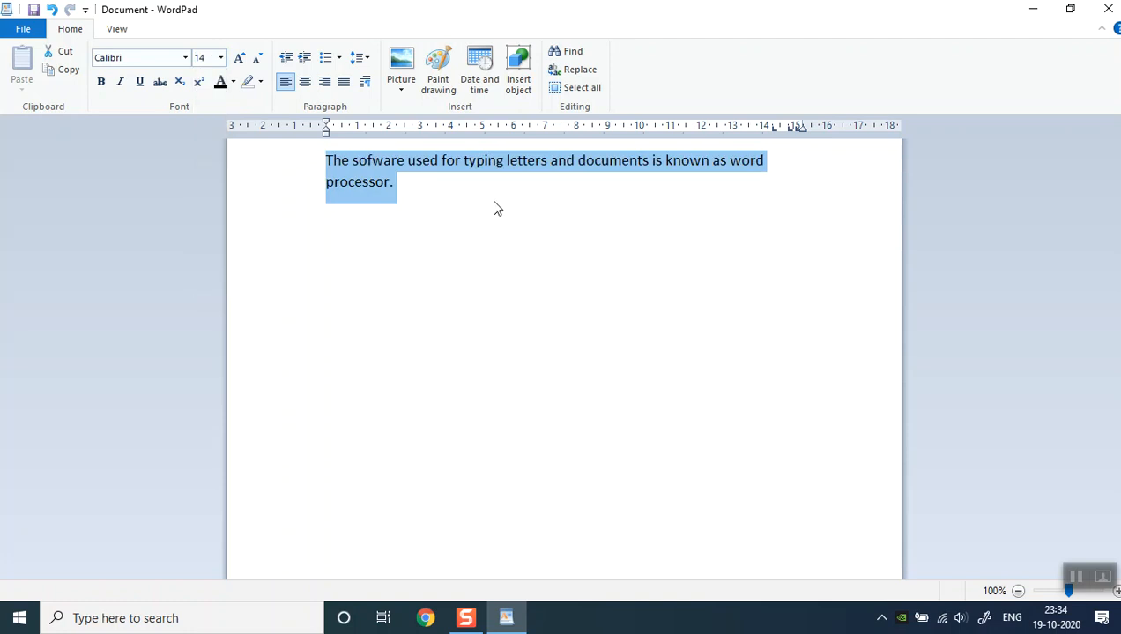
pyautogui.click(222, 58)
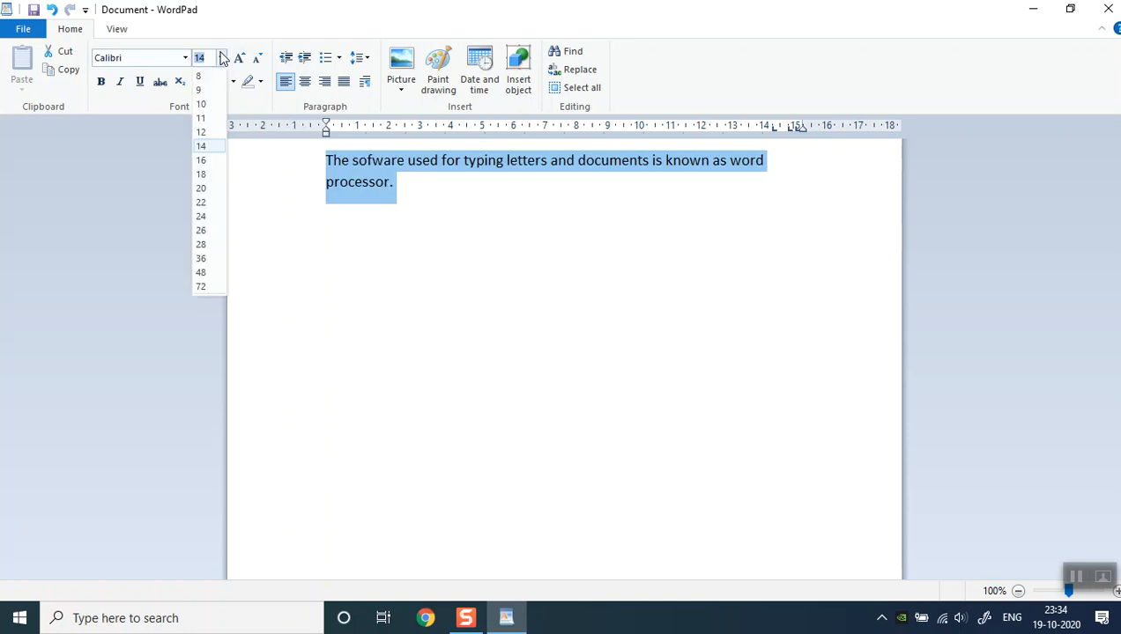
pyautogui.click(202, 160)
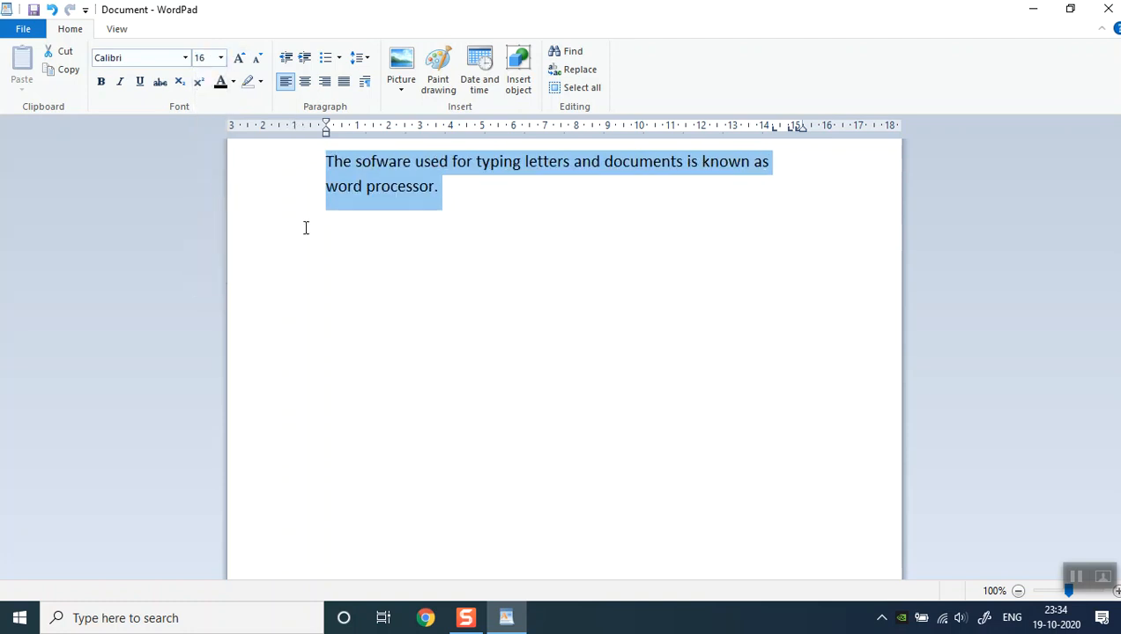
pyautogui.click(221, 58)
pyautogui.click(202, 174)
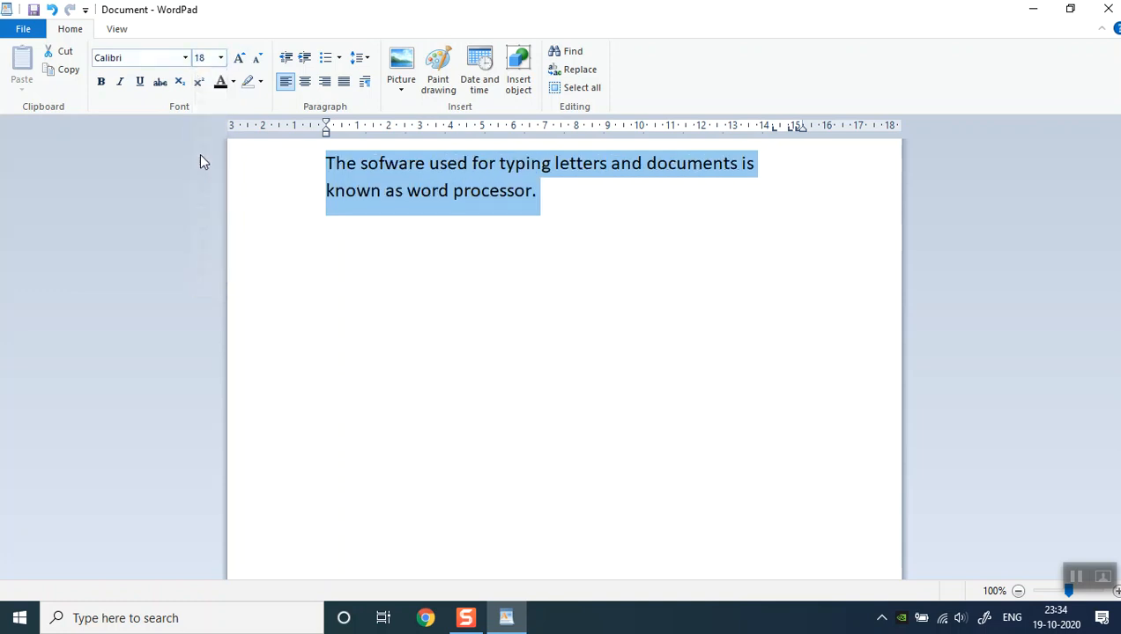
pyautogui.click(222, 58)
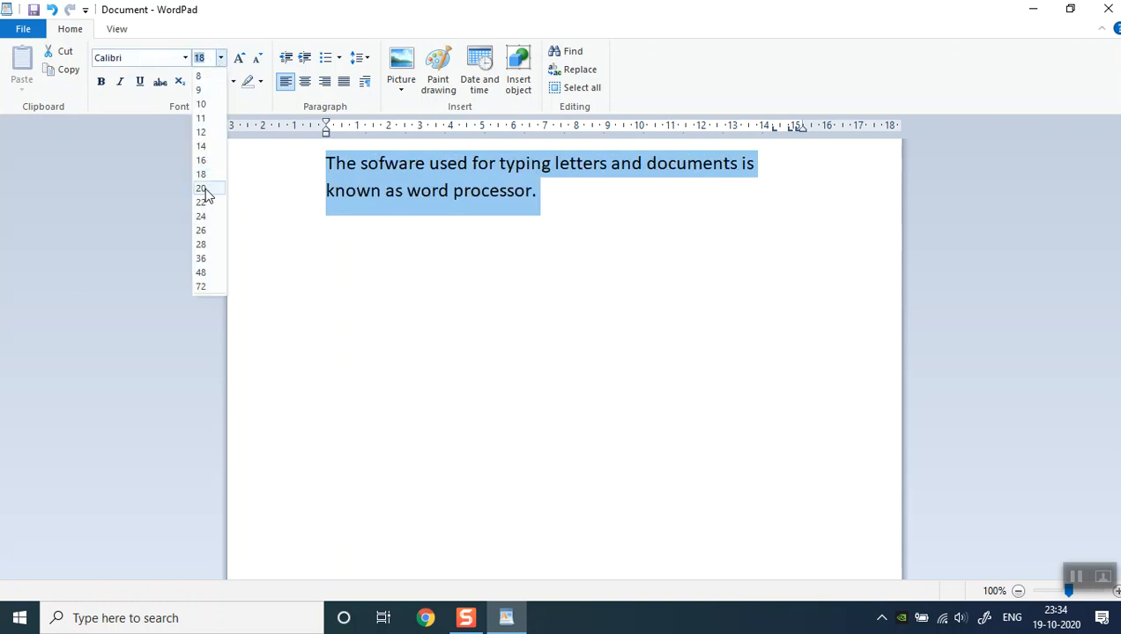
pyautogui.click(204, 189)
pyautogui.click(221, 58)
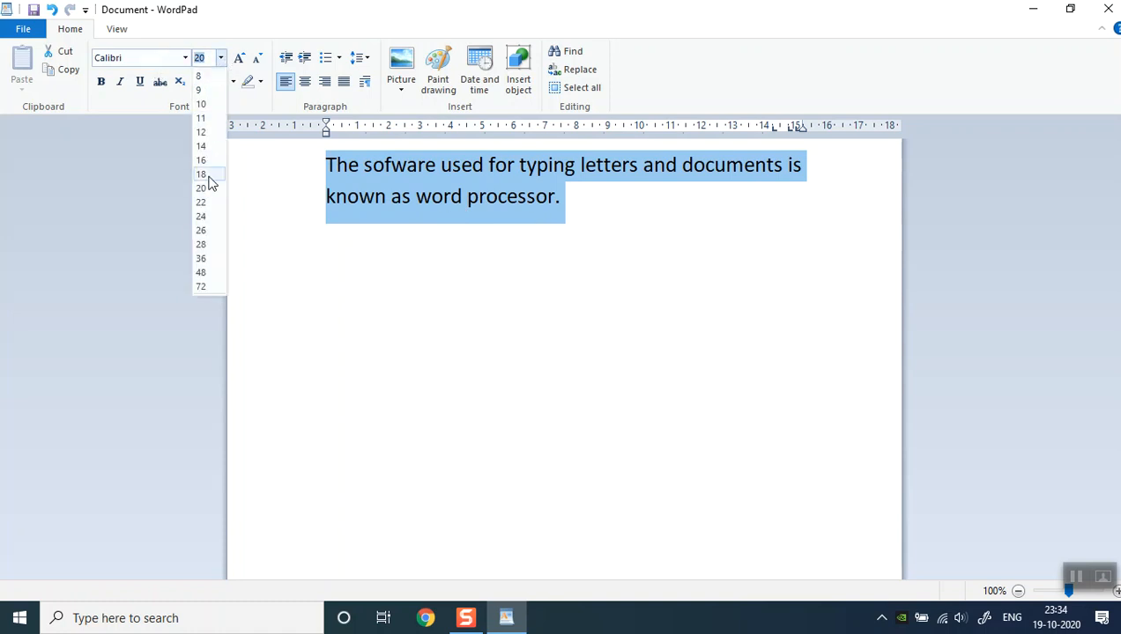
pyautogui.click(202, 203)
pyautogui.click(668, 238)
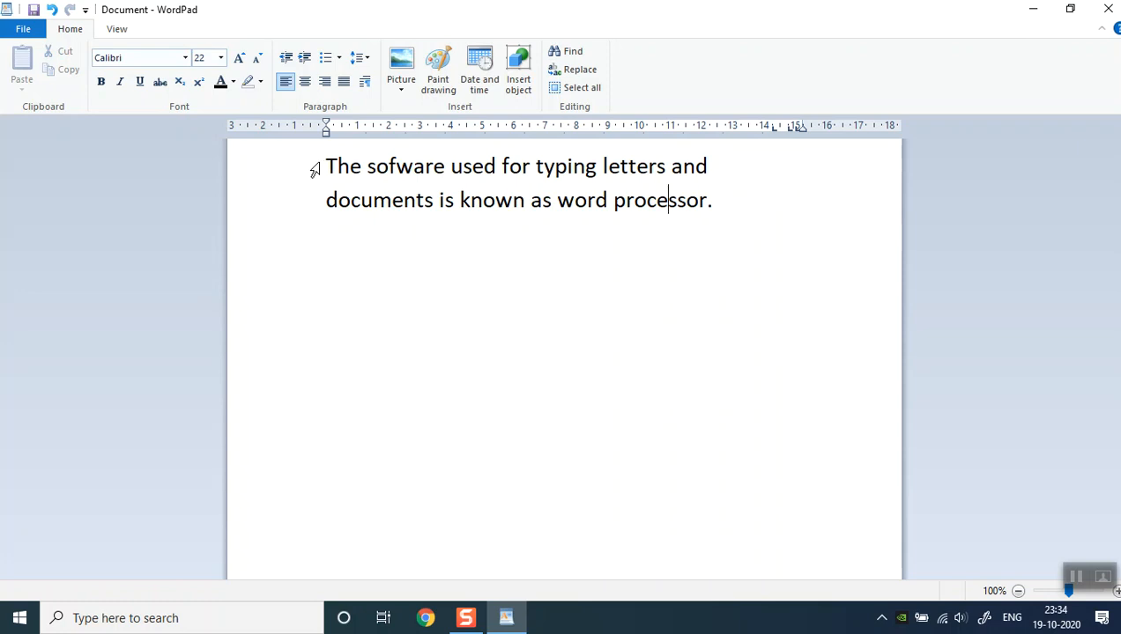
pyautogui.click(754, 204)
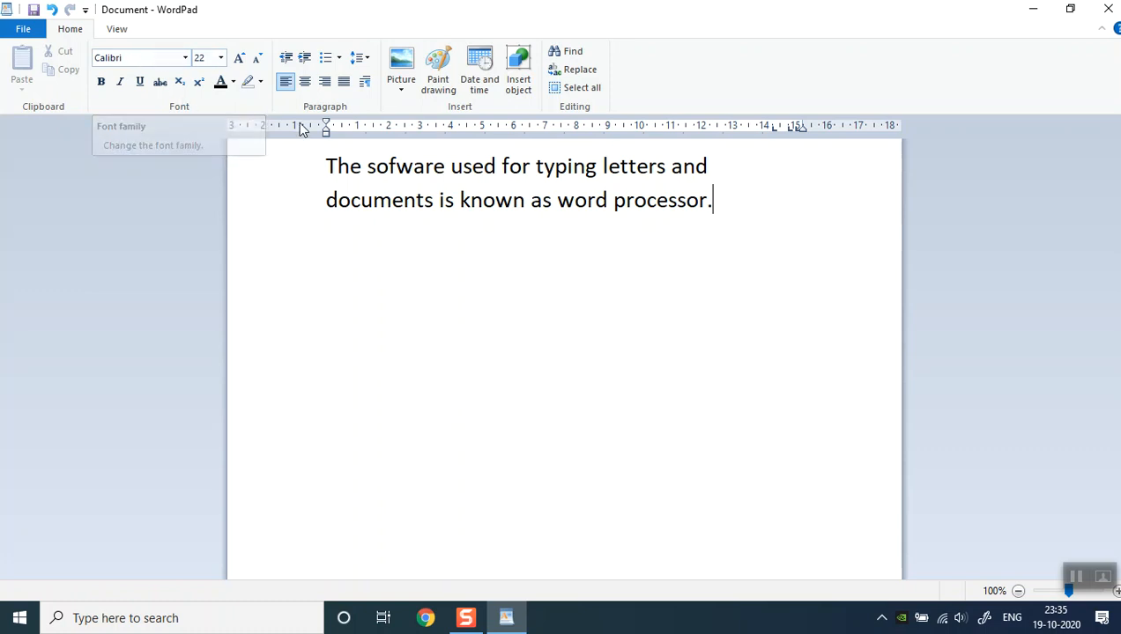
# - Change the font of the whole sentence to Blackadder ITC
pyautogui.moveTo(327, 163); pyautogui.dragTo(661, 215)
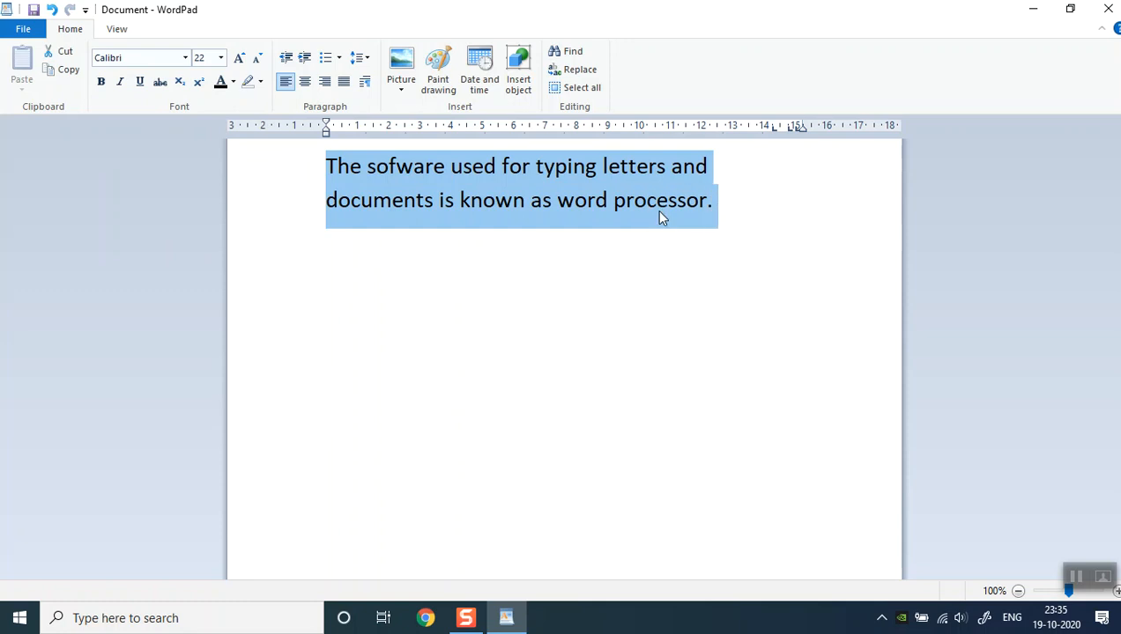
pyautogui.click(185, 58)
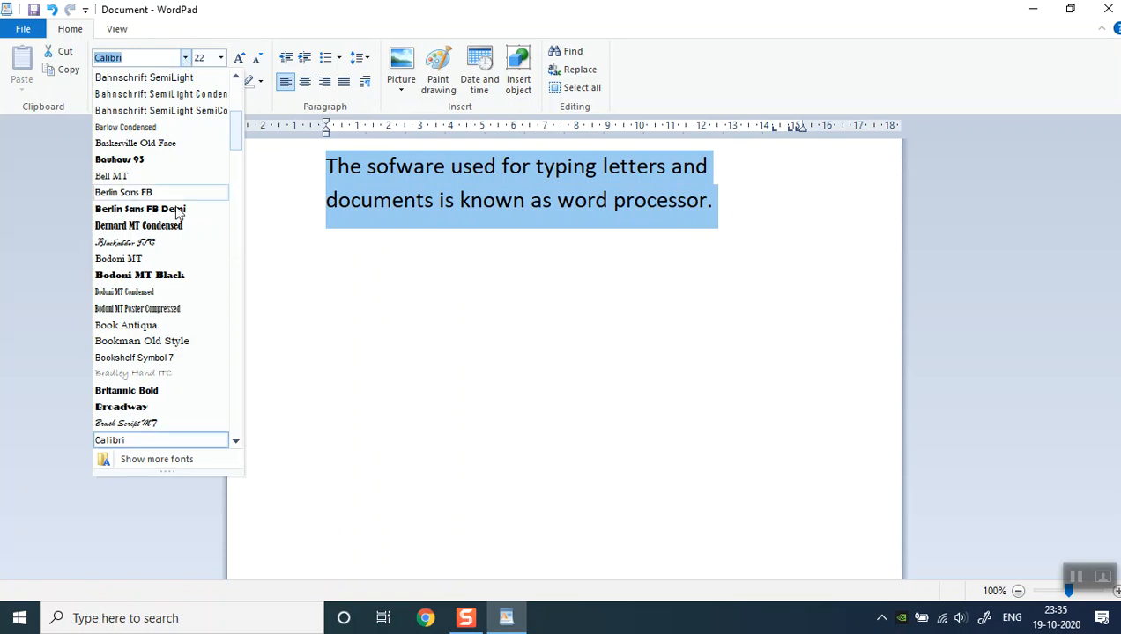
pyautogui.click(148, 241)
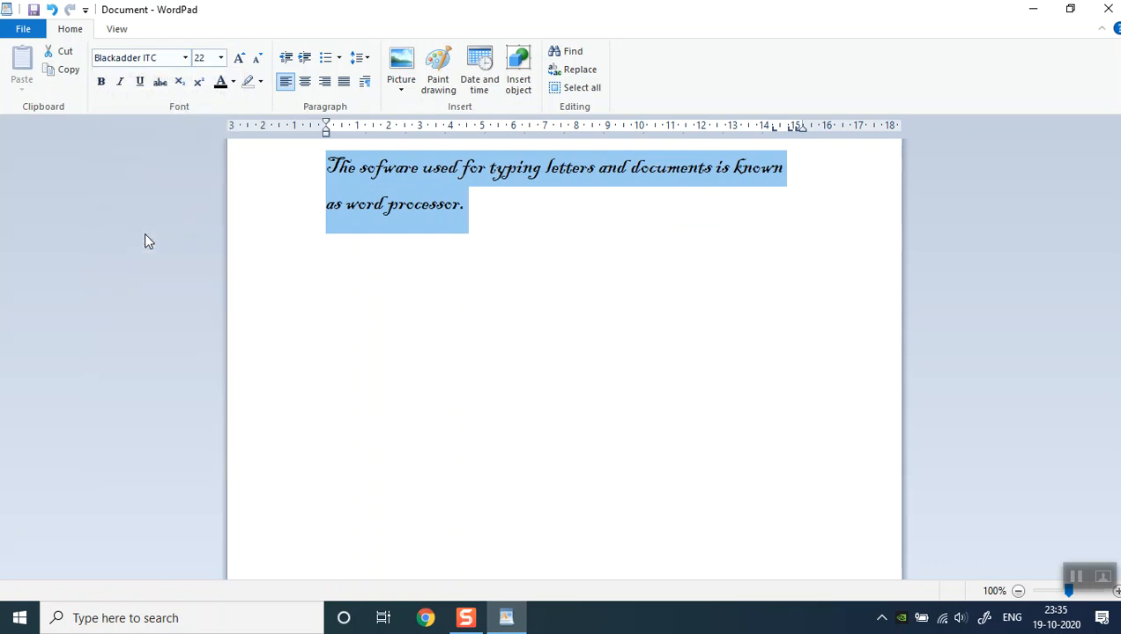
pyautogui.click(536, 207)
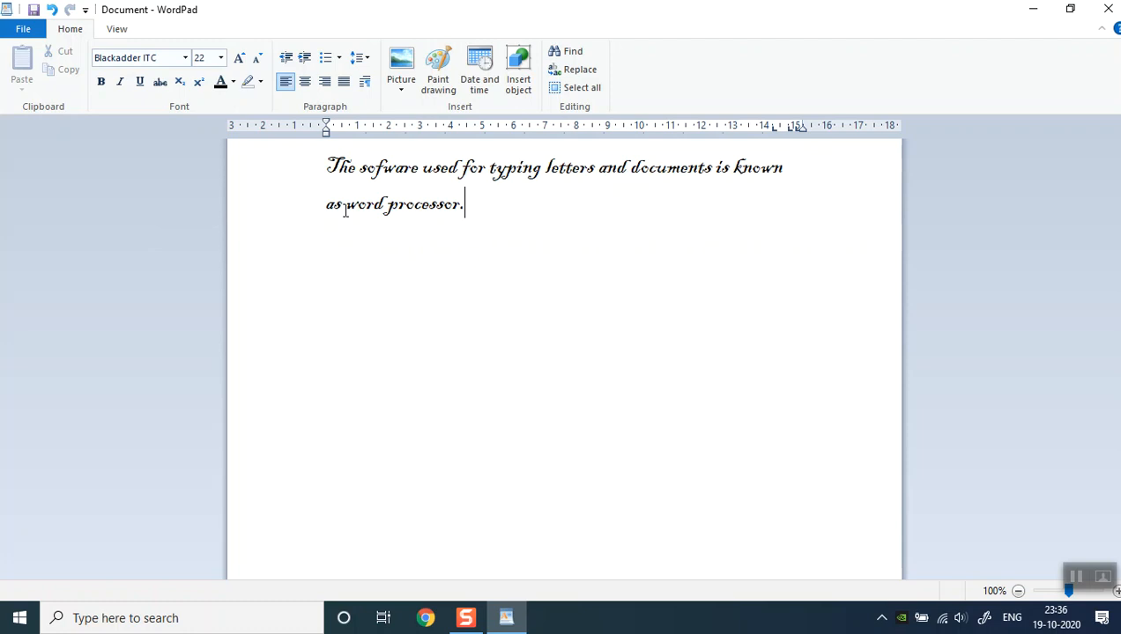
# - Change the font of the whole sentence to Bahnschrift SemiBold Condensed
pyautogui.moveTo(325, 173); pyautogui.dragTo(425, 233)
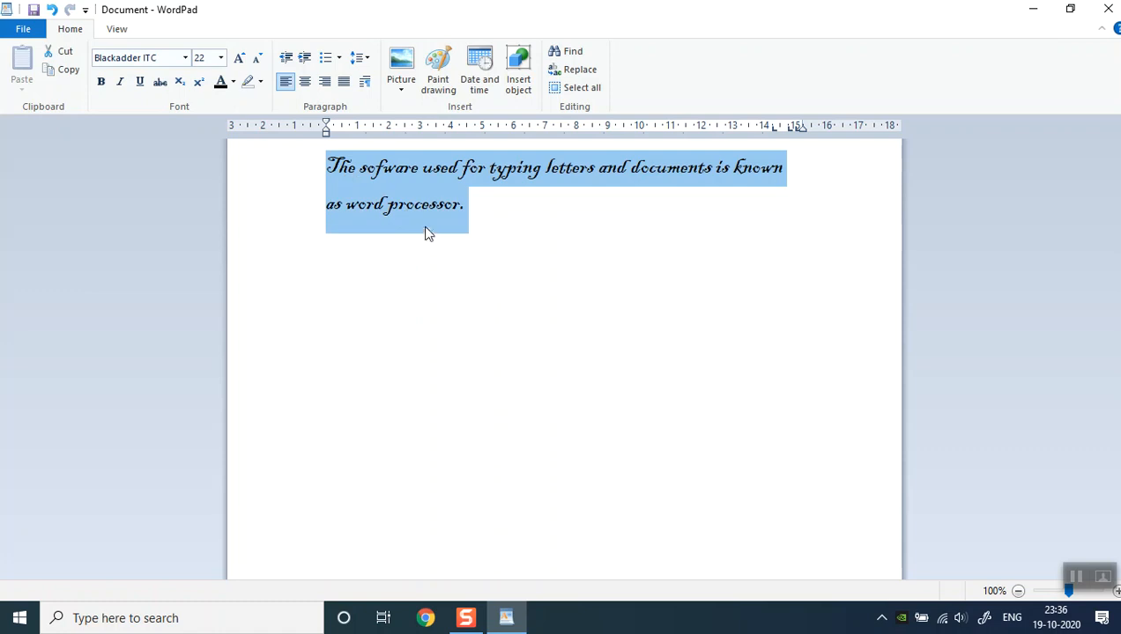
pyautogui.click(186, 60)
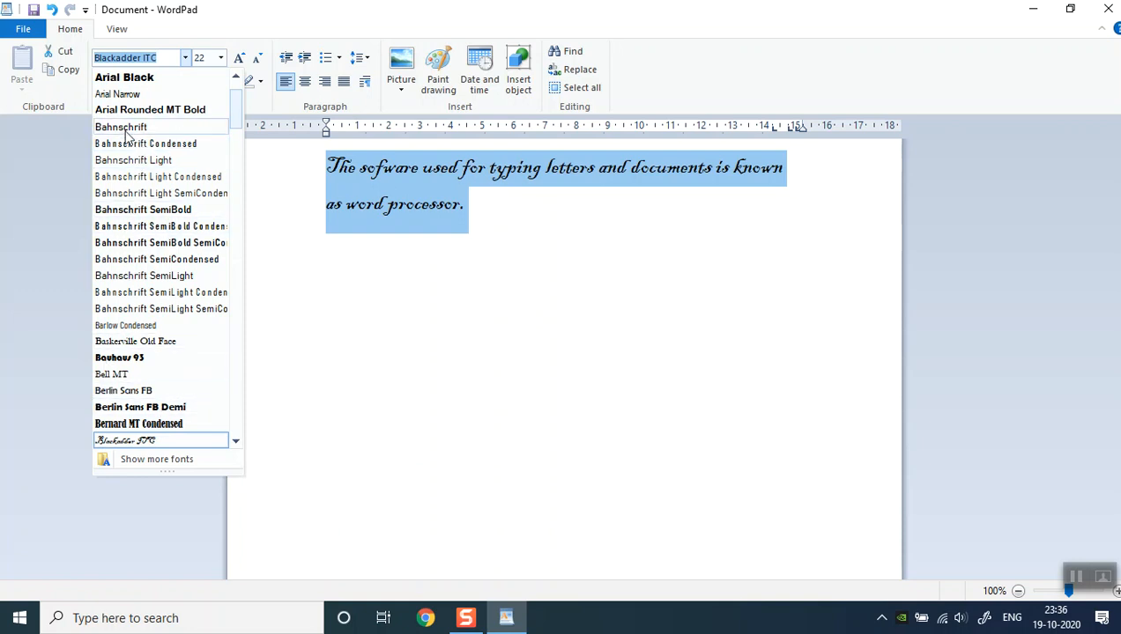
pyautogui.click(115, 226)
pyautogui.click(630, 263)
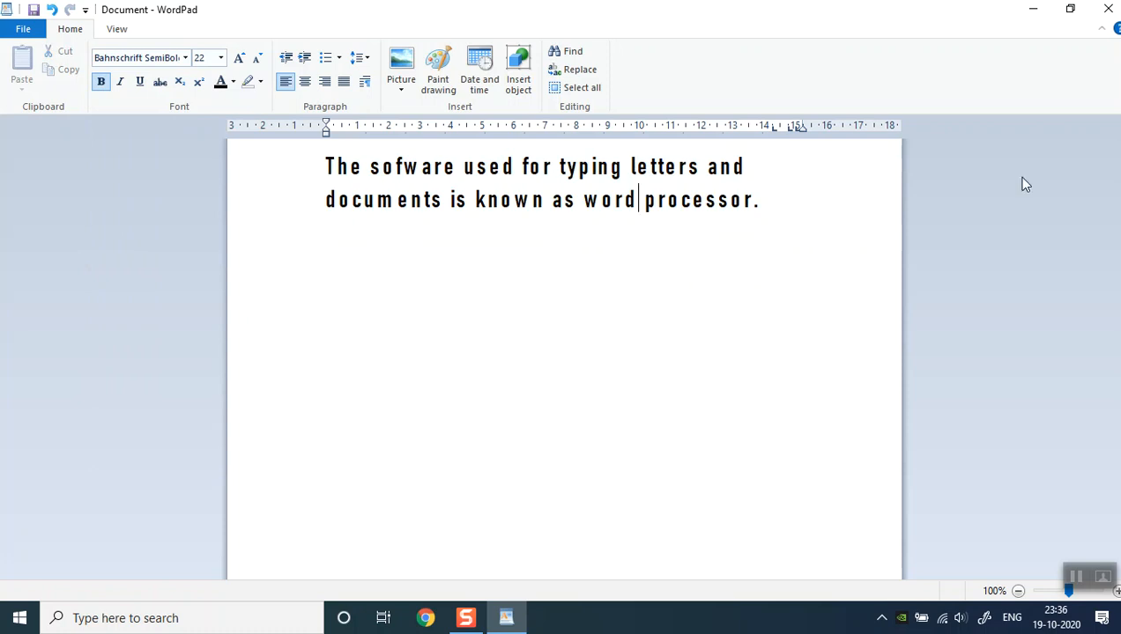
pyautogui.click(775, 202)
# - Set the whole sentence back to the Calibri font and remove its bold formatting
pyautogui.moveTo(792, 206); pyautogui.dragTo(327, 167)
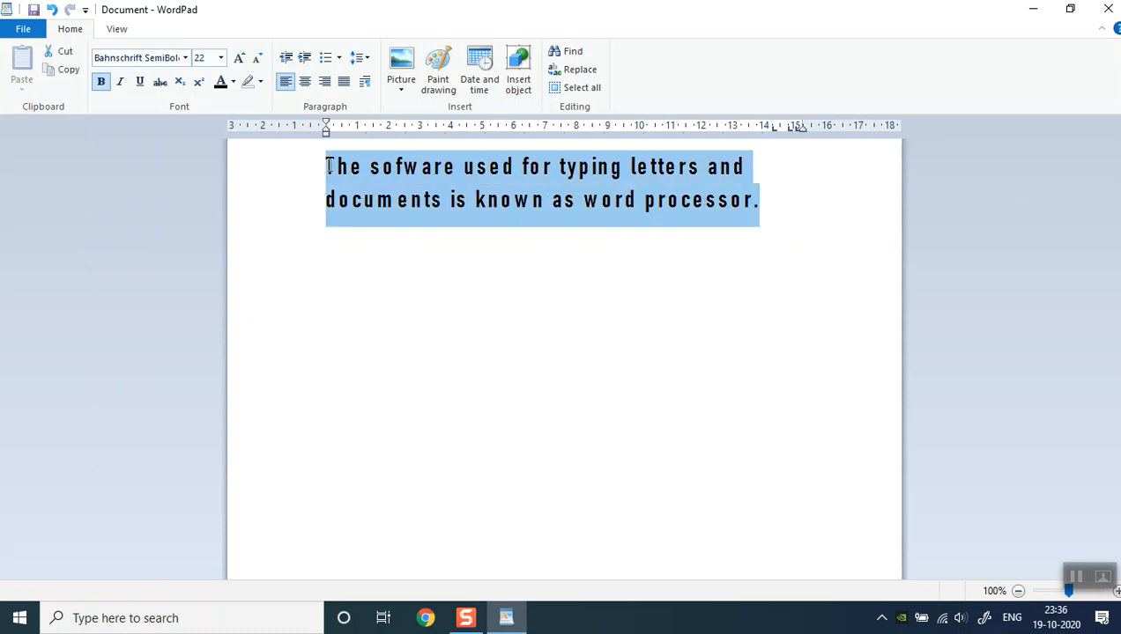
pyautogui.click(185, 58)
pyautogui.scroll(-1, 159, 104)
pyautogui.scroll(-5, 145, 255)
pyautogui.click(145, 409)
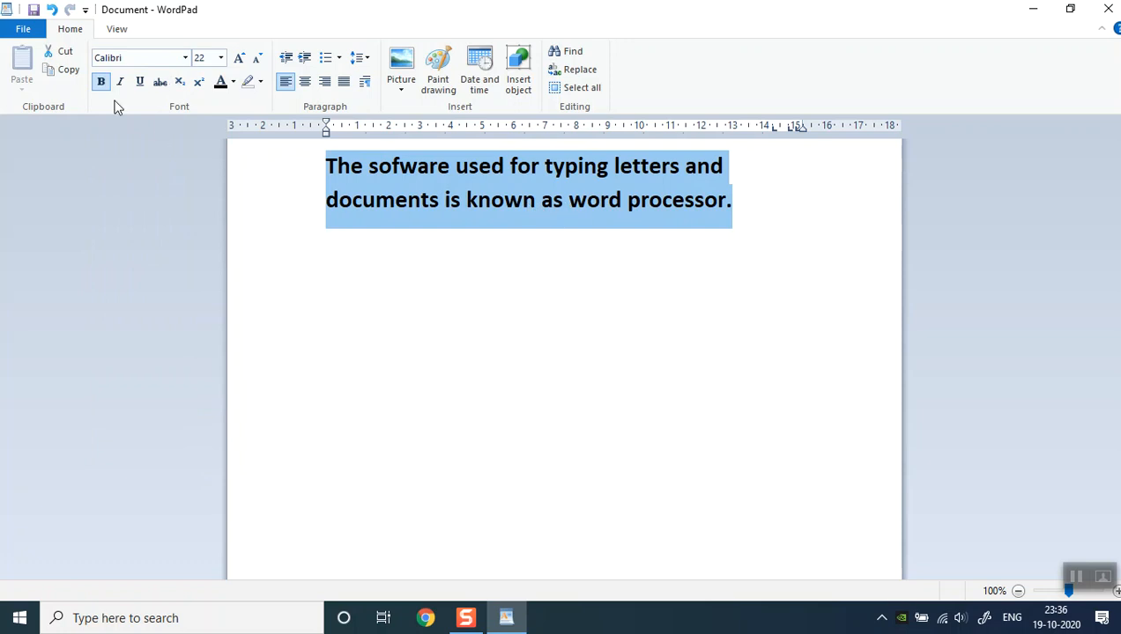
pyautogui.click(101, 82)
pyautogui.click(730, 208)
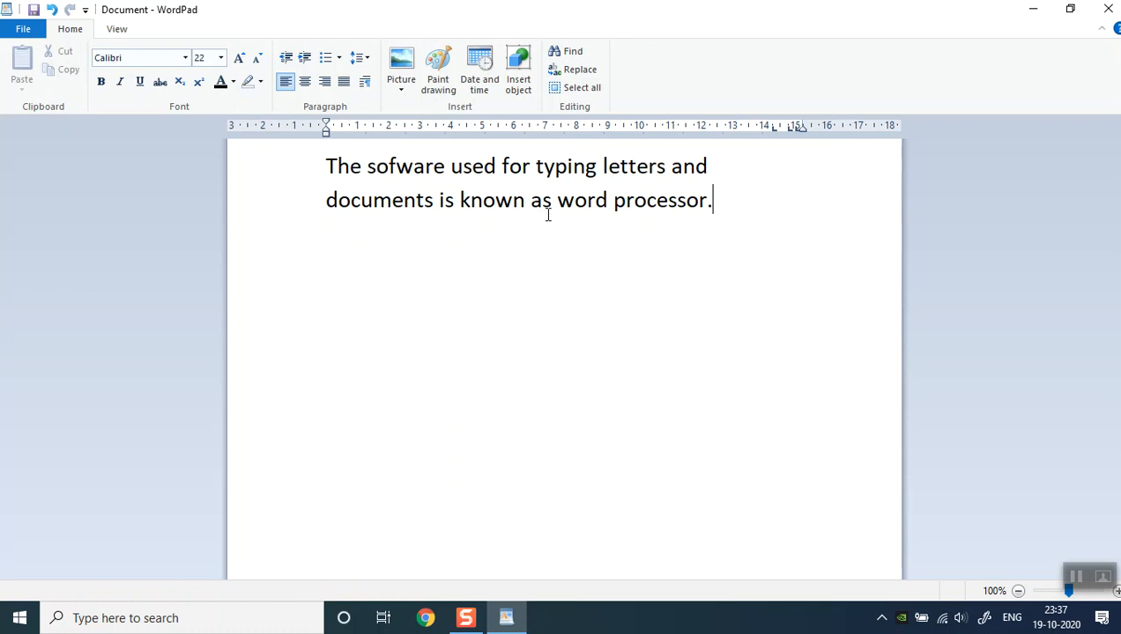
# - Make the words "word processor." at the end of the sentence bold
pyautogui.moveTo(554, 200); pyautogui.dragTo(730, 206)
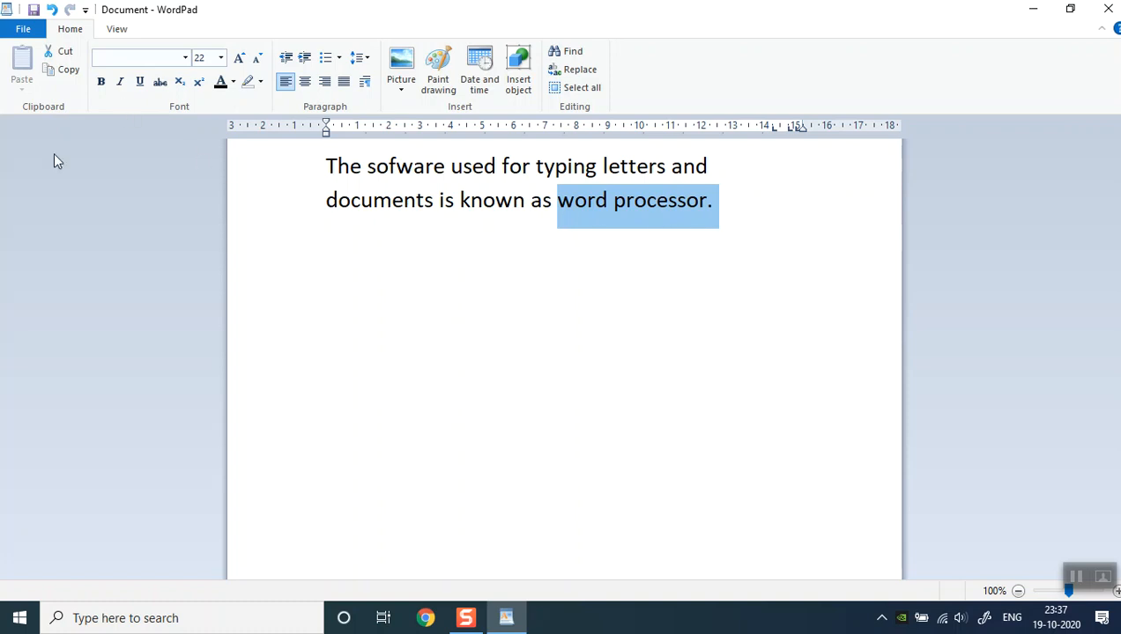
pyautogui.click(99, 84)
pyautogui.click(490, 348)
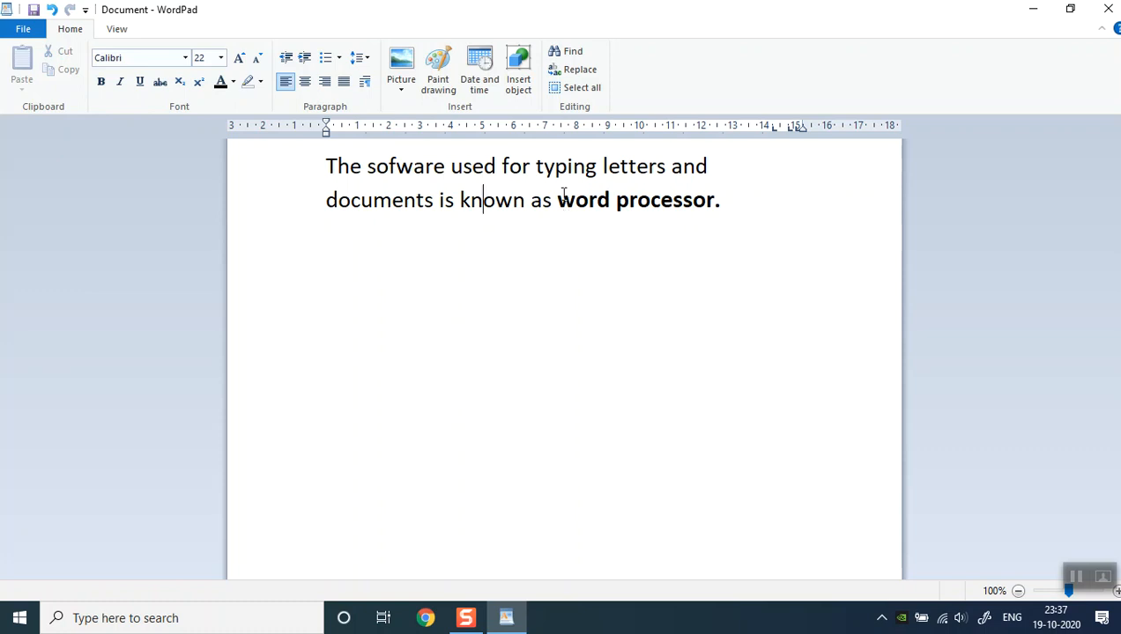
# - Underline and italicize the words "word processor", leaving out the full stop
pyautogui.moveTo(561, 202); pyautogui.dragTo(712, 207)
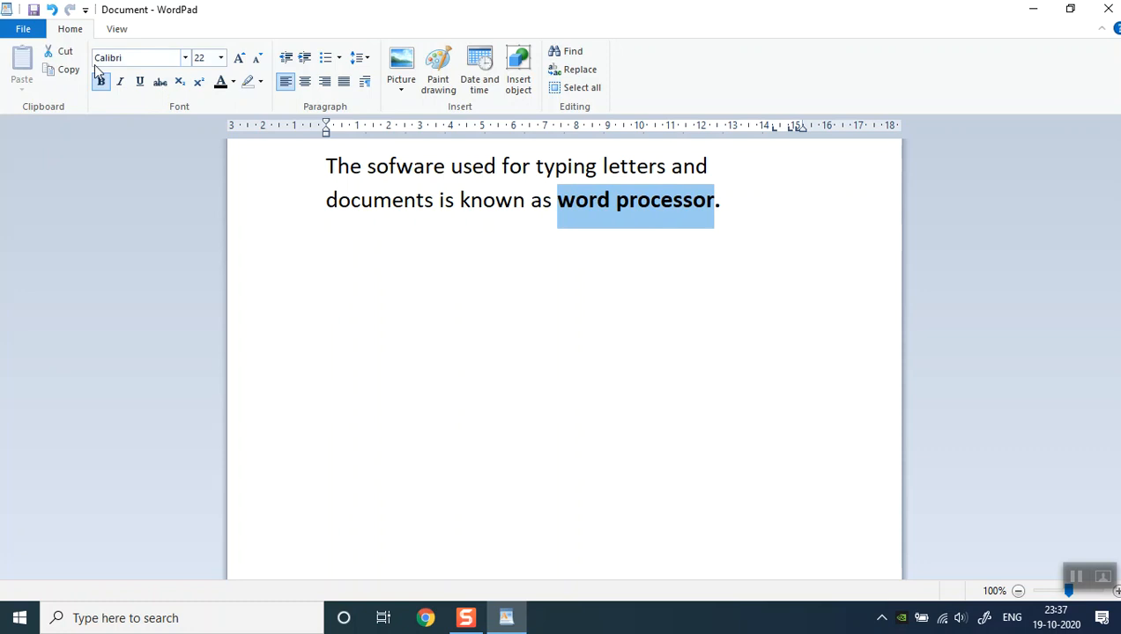
pyautogui.click(140, 82)
pyautogui.click(728, 312)
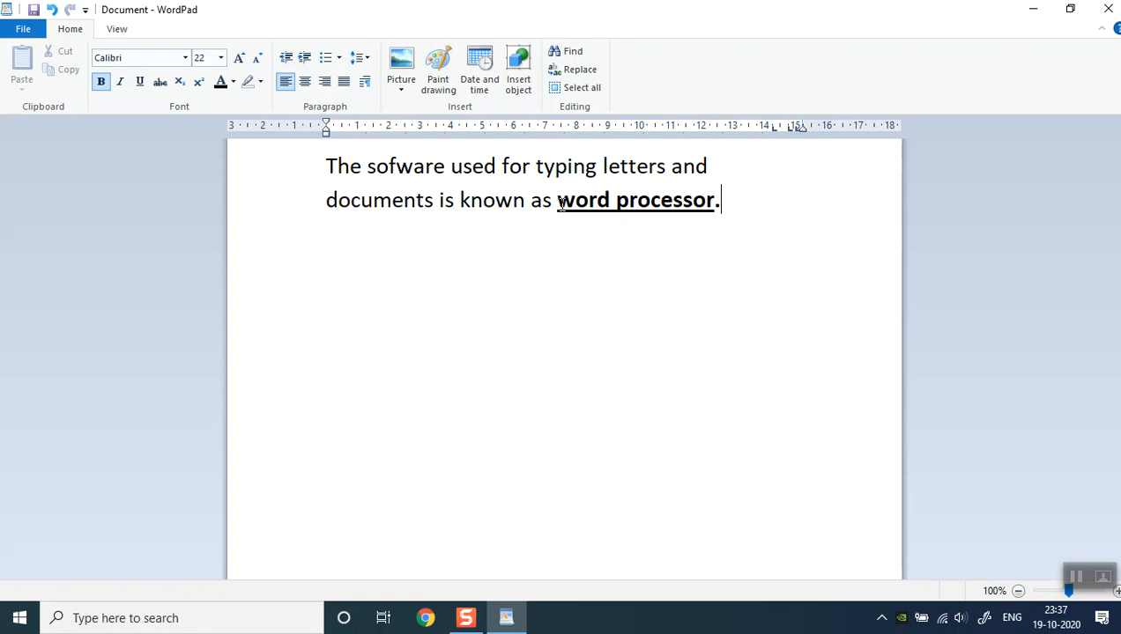
pyautogui.moveTo(558, 201); pyautogui.dragTo(714, 200)
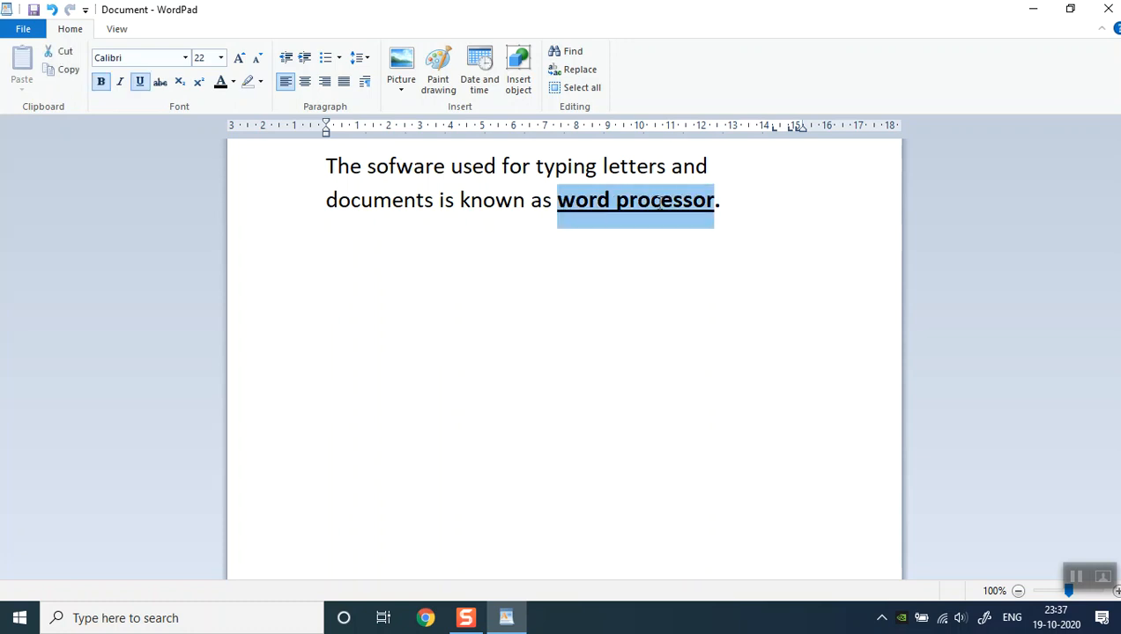
pyautogui.click(121, 88)
pyautogui.click(694, 259)
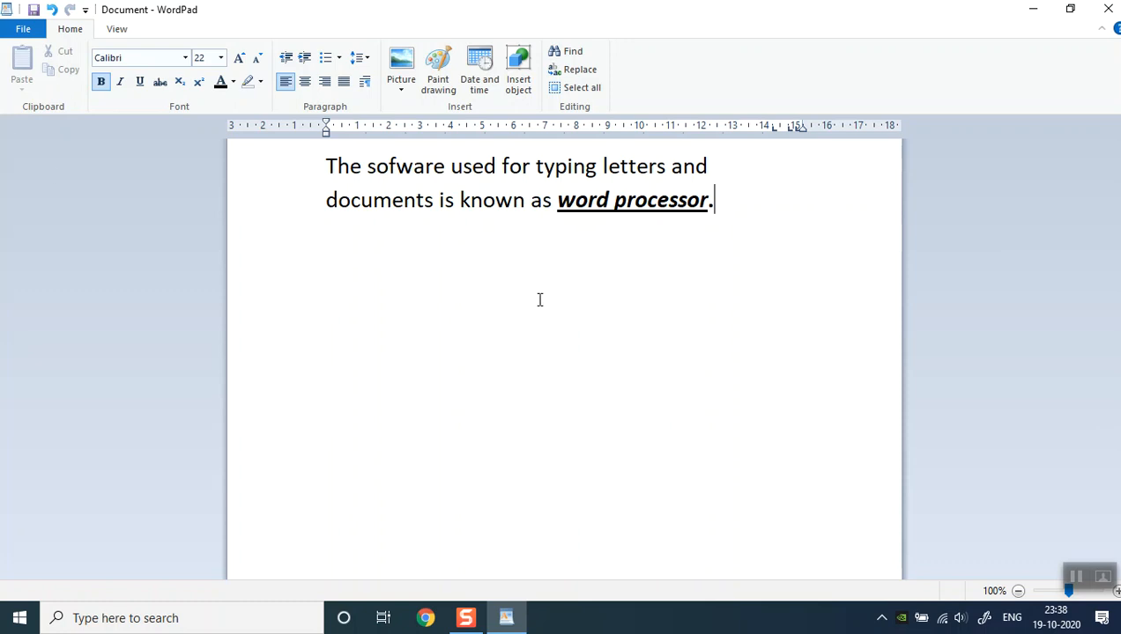
# - Clear the bold, underline and italic formatting from "word processor." at the end of the sentence
pyautogui.doubleClick(710, 206)
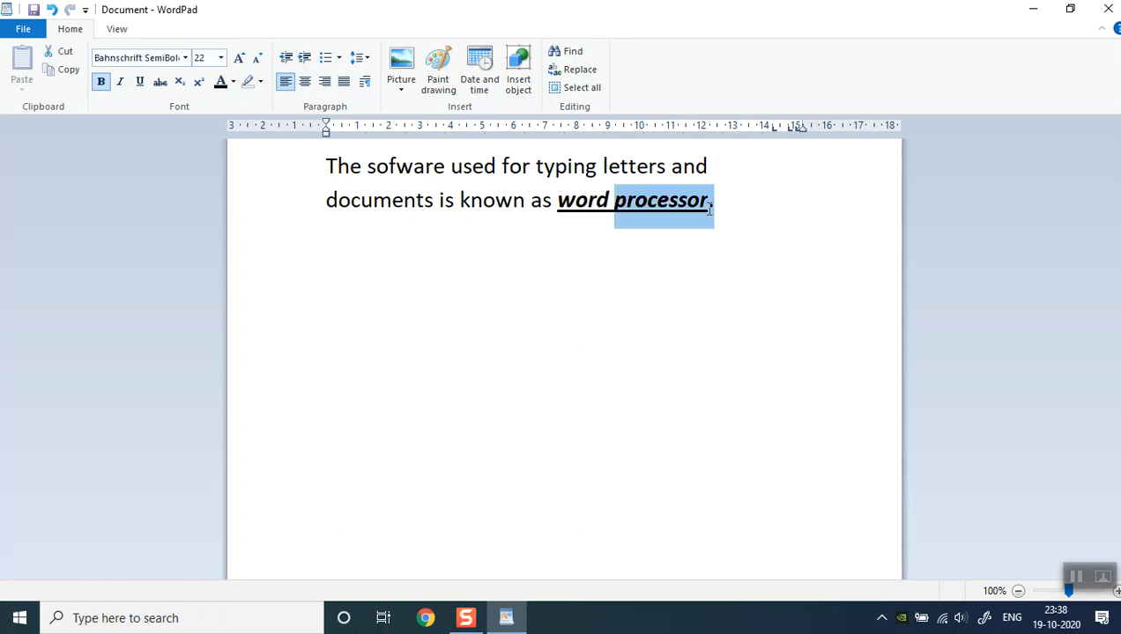
pyautogui.moveTo(710, 206); pyautogui.dragTo(570, 207)
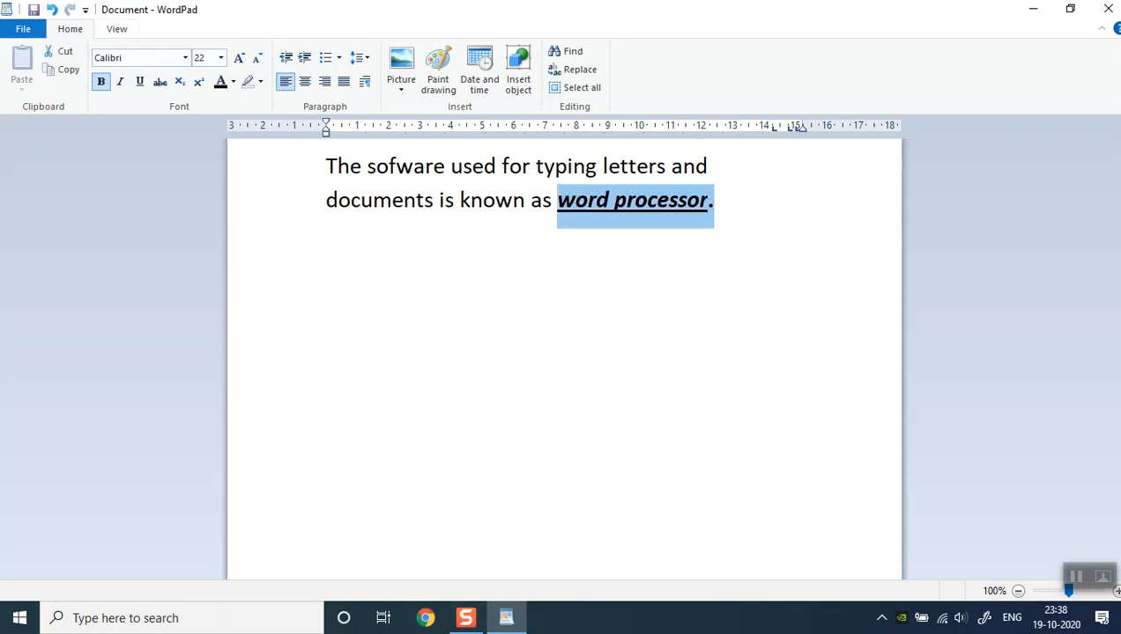
pyautogui.click(100, 88)
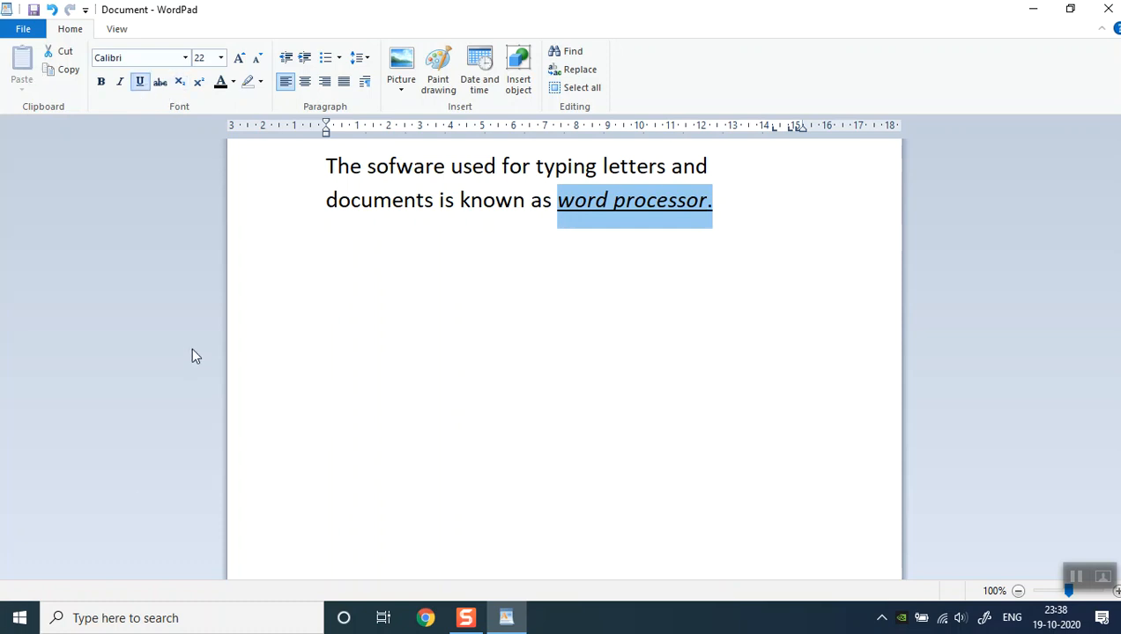
pyautogui.click(139, 83)
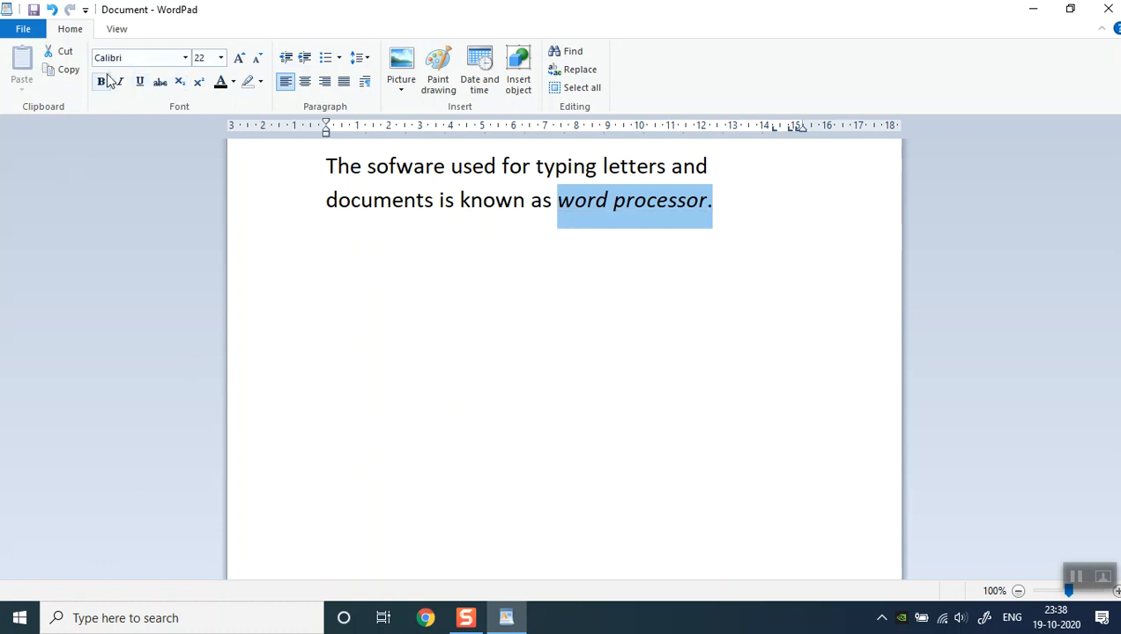
pyautogui.click(119, 83)
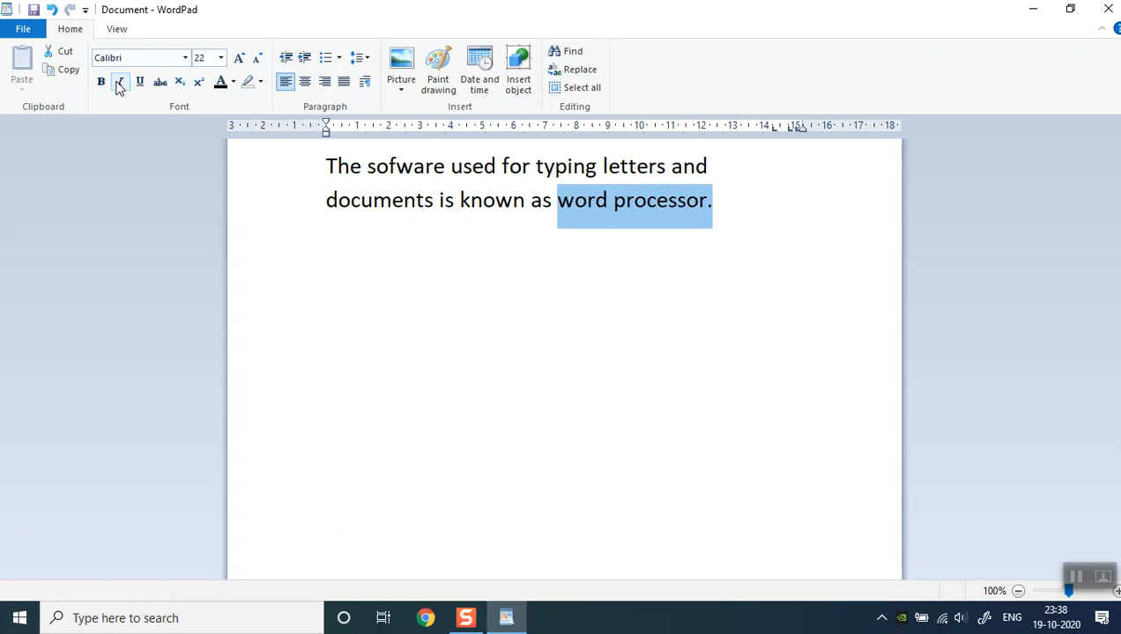
pyautogui.click(698, 273)
pyautogui.click(711, 216)
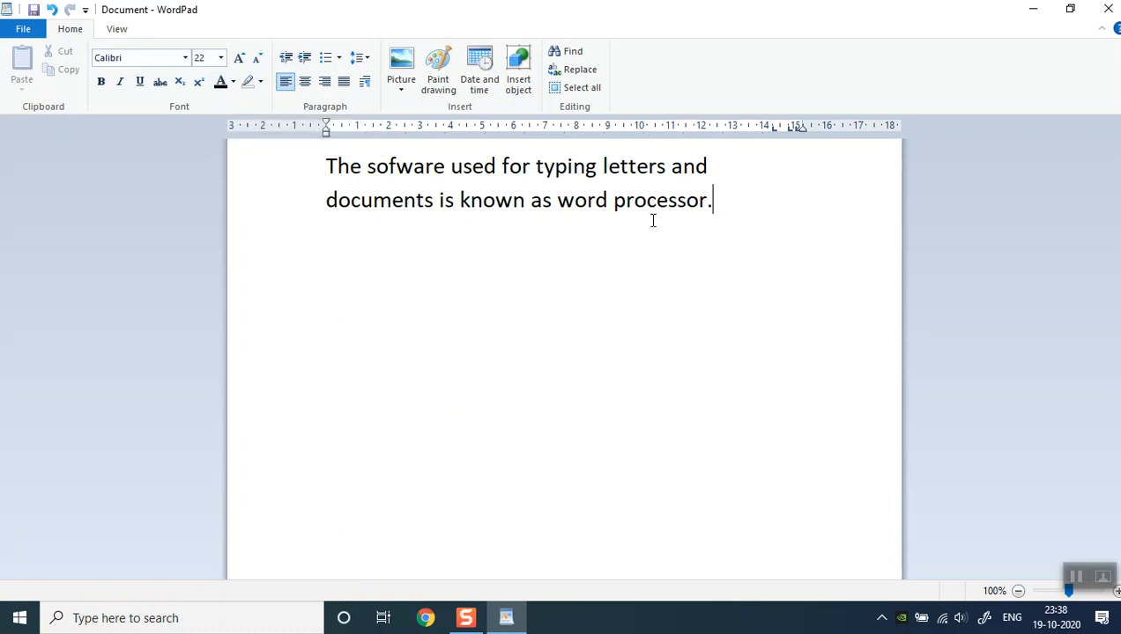
# - Color the words "word processor" red, leaving out the full stop
pyautogui.moveTo(558, 200); pyautogui.dragTo(635, 204)
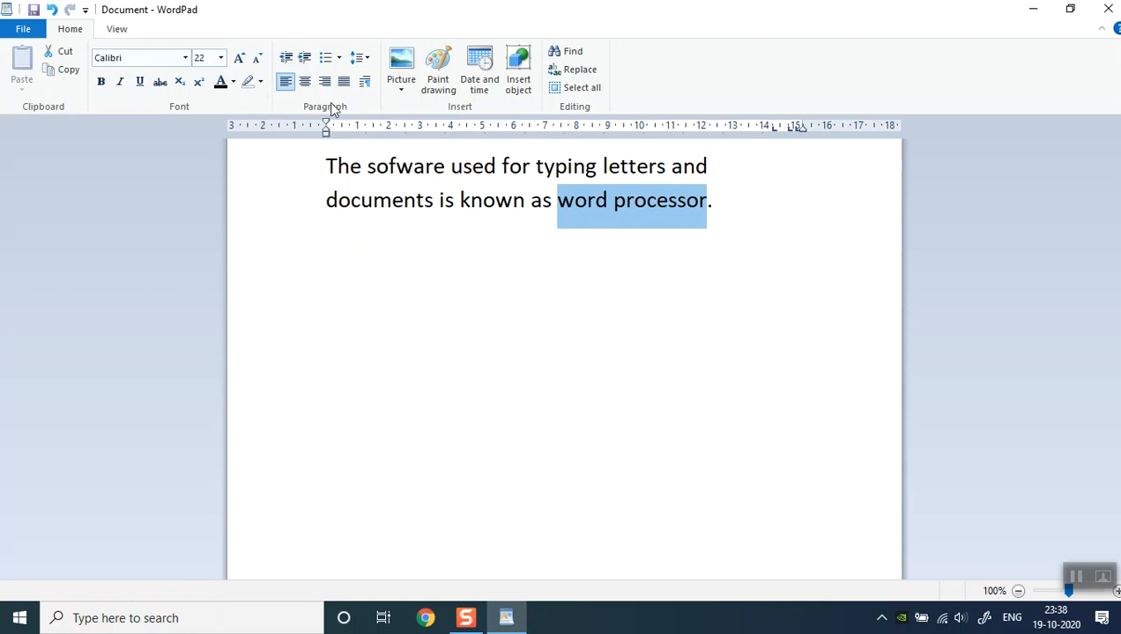
pyautogui.click(232, 82)
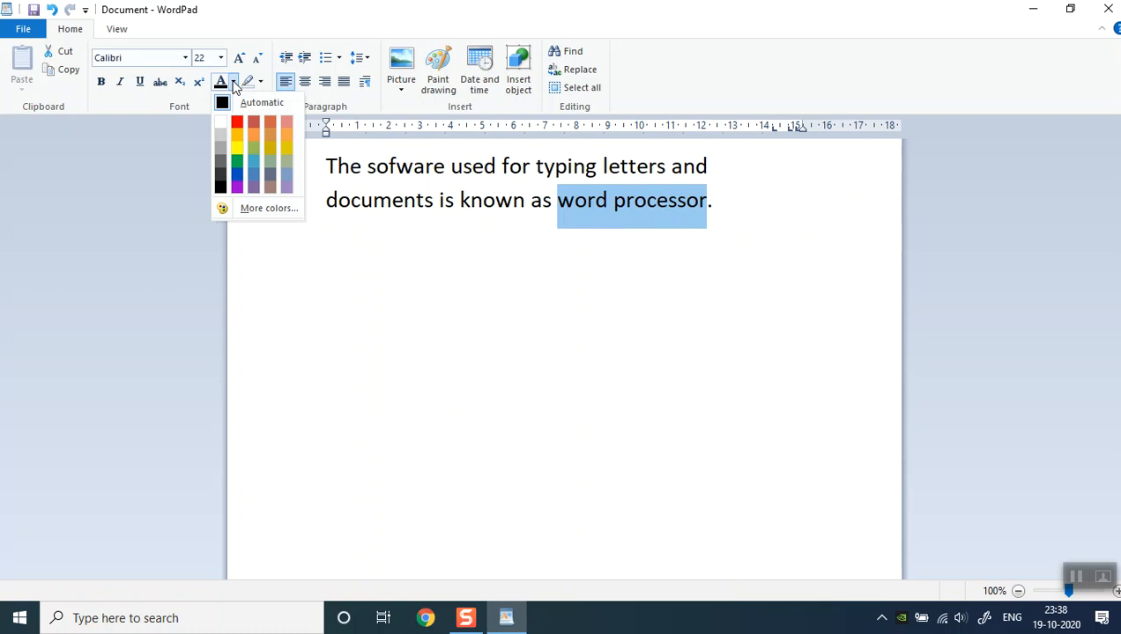
pyautogui.click(237, 121)
pyautogui.click(765, 187)
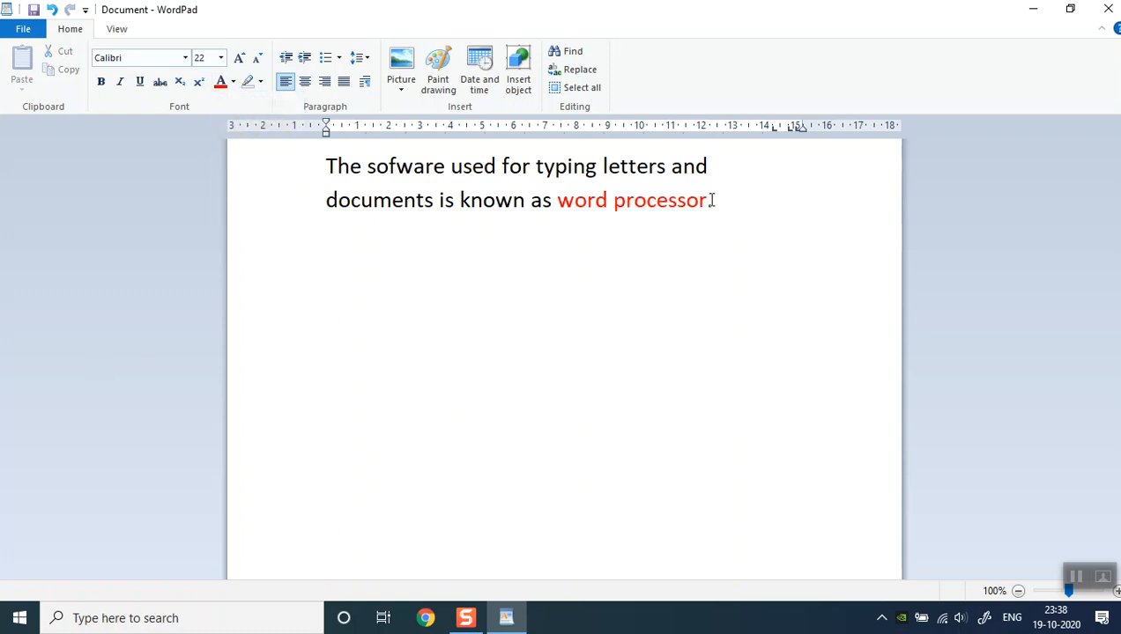
pyautogui.click(233, 82)
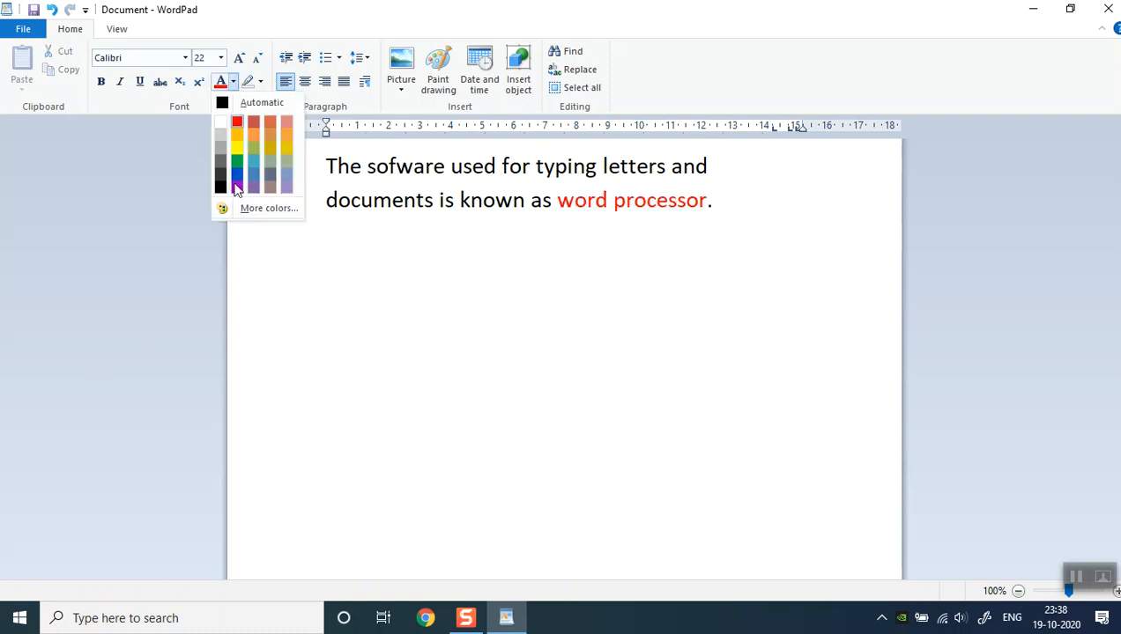
pyautogui.click(793, 227)
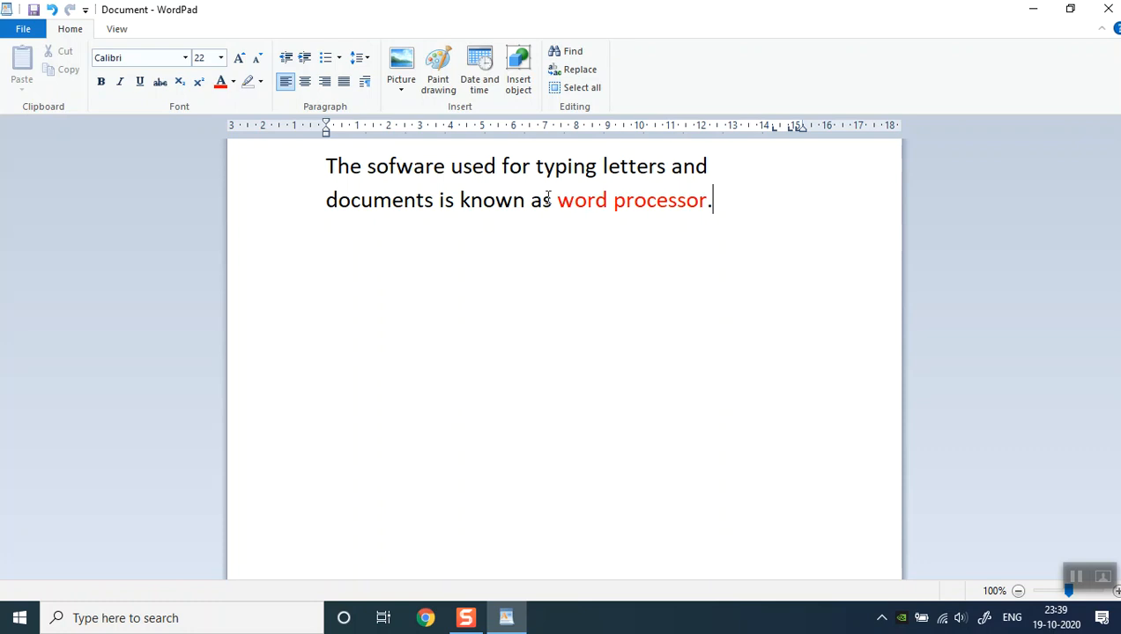
# - Highlight the red words "word processor" in yellow
pyautogui.moveTo(556, 200); pyautogui.dragTo(652, 206)
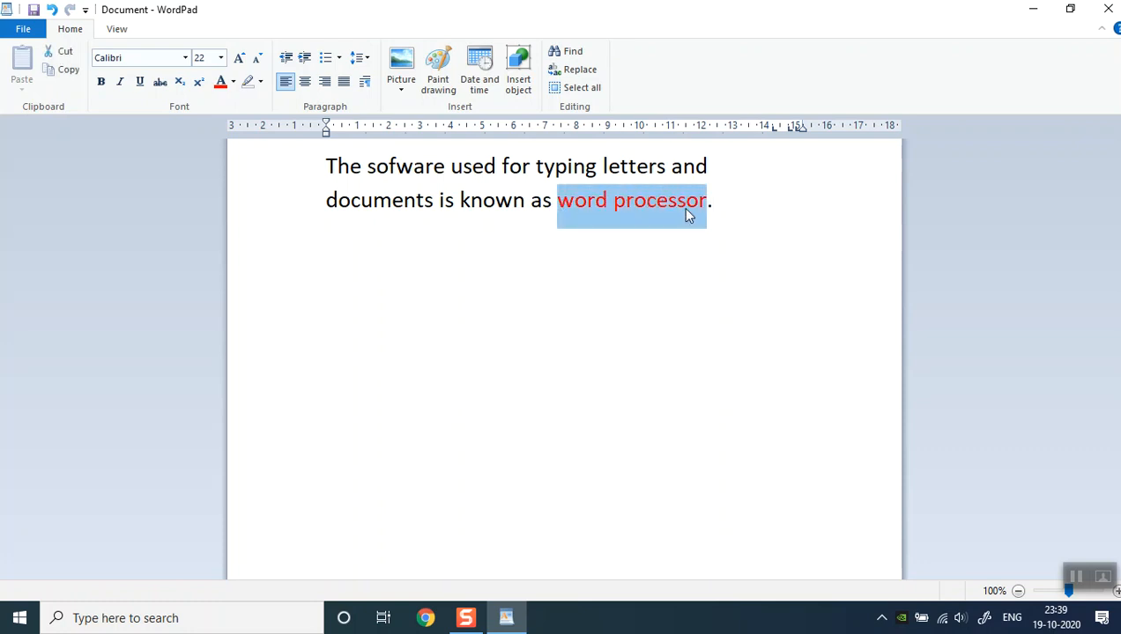
pyautogui.click(259, 82)
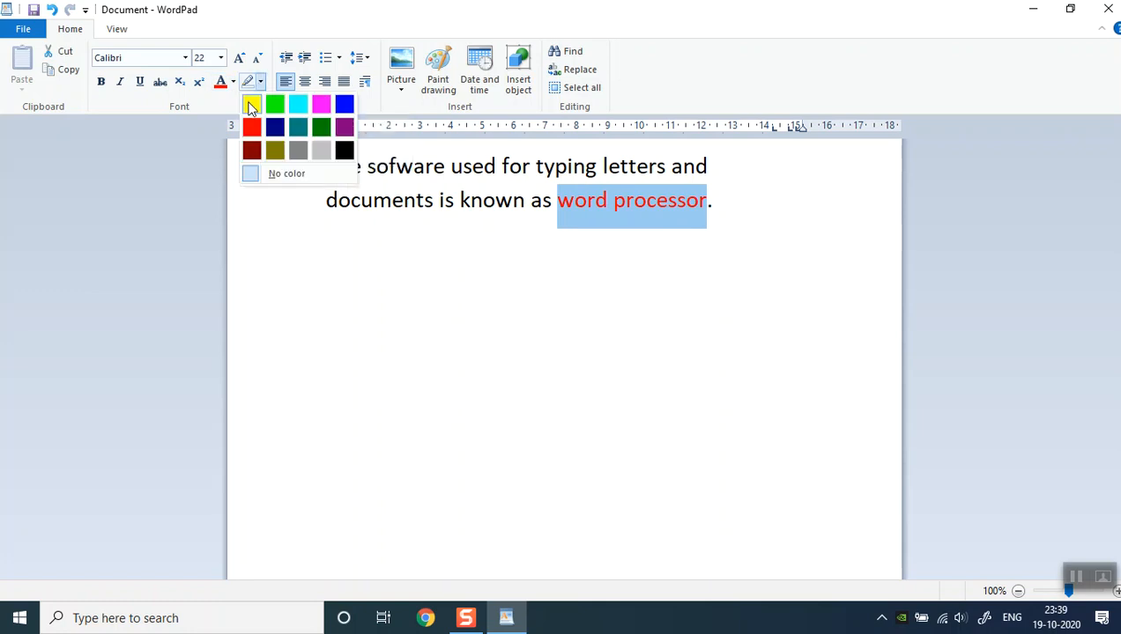
pyautogui.click(251, 106)
pyautogui.click(768, 268)
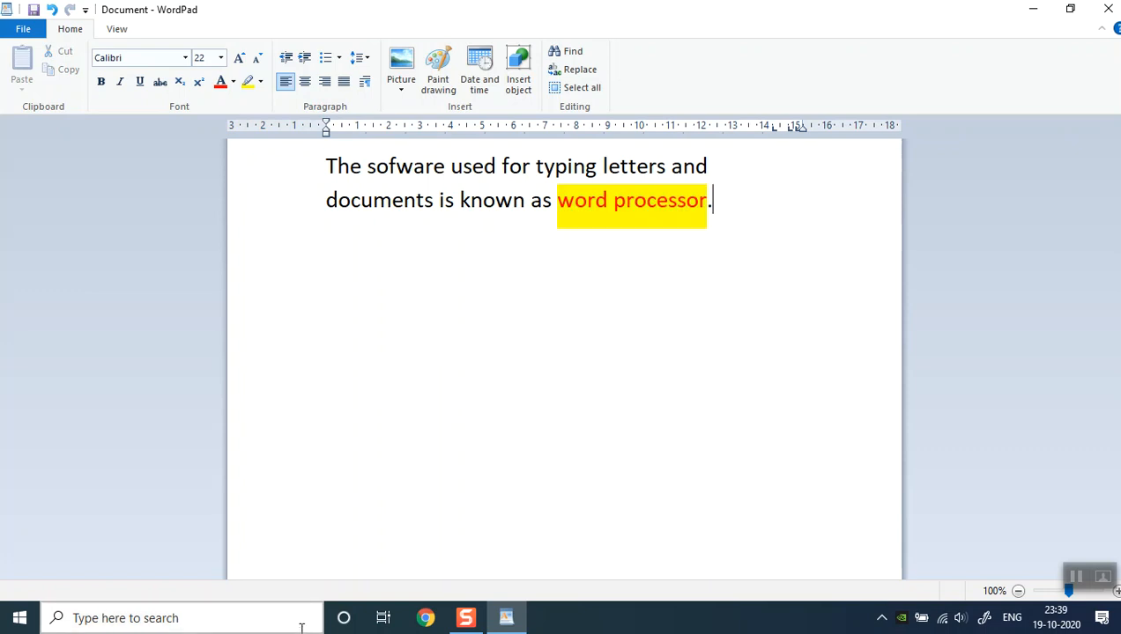
# - Change the highlight of "word processor." to turquoise, including the full stop
pyautogui.moveTo(555, 209); pyautogui.dragTo(715, 227)
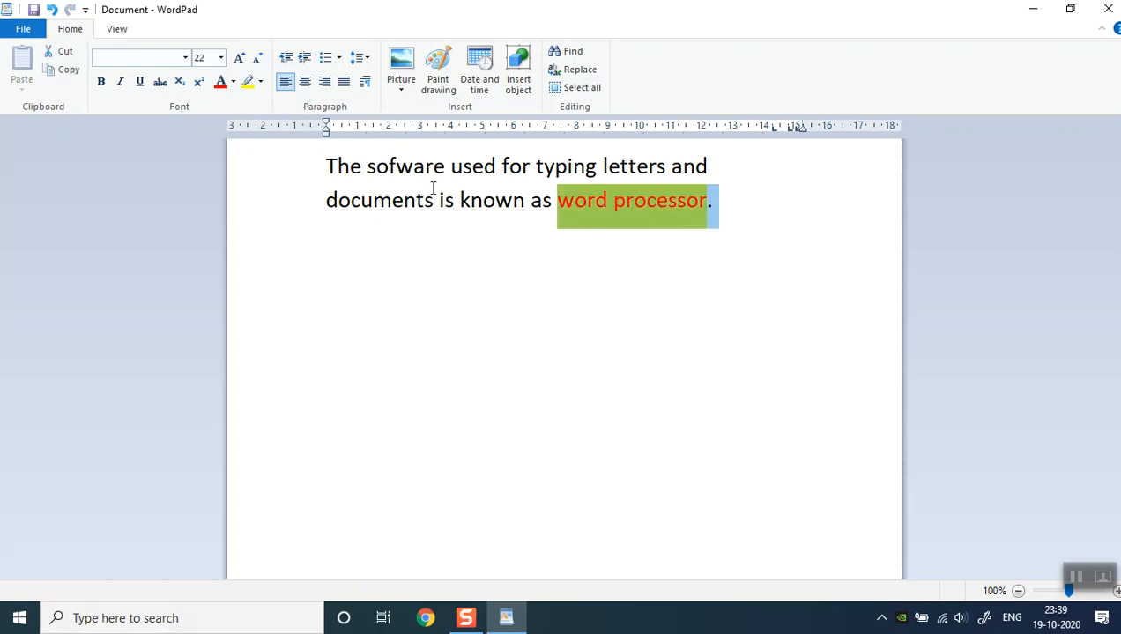
pyautogui.click(259, 82)
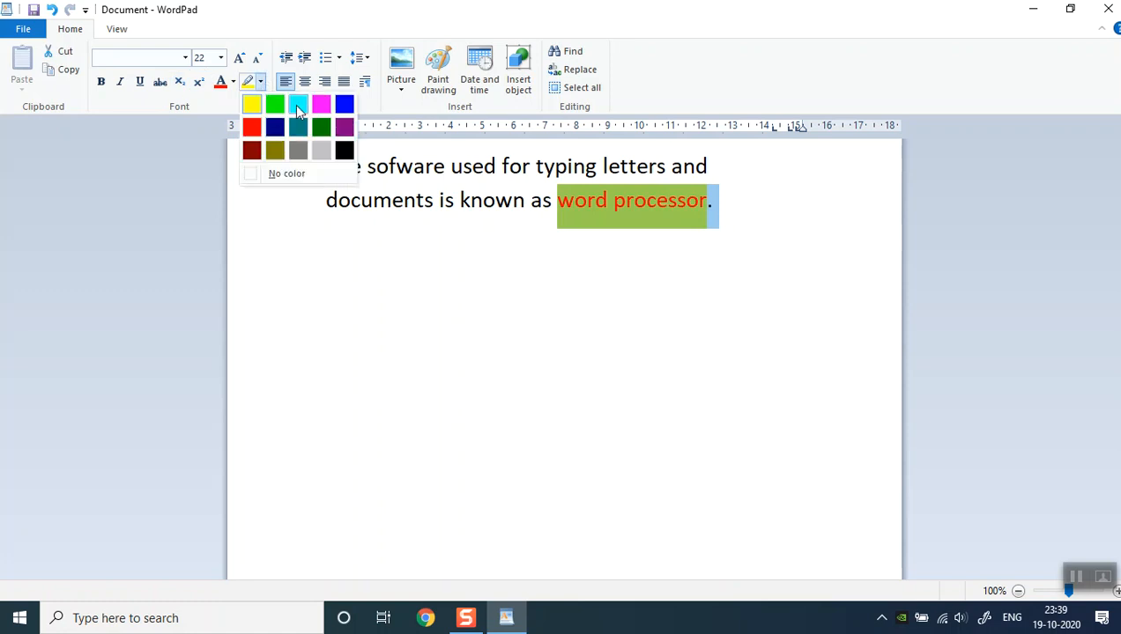
pyautogui.click(296, 108)
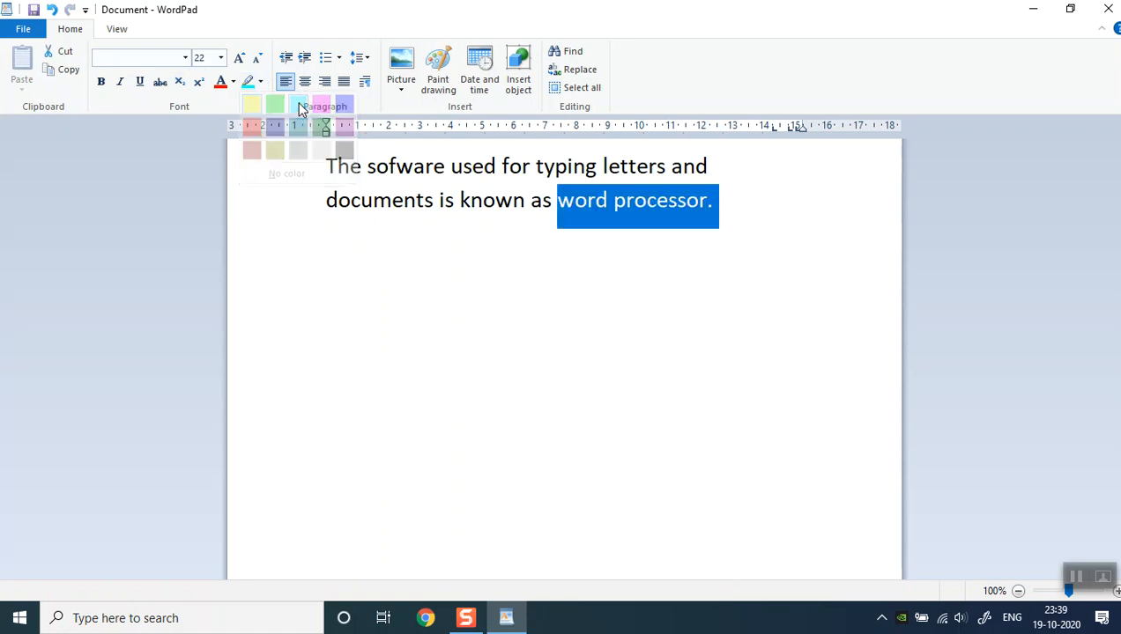
pyautogui.click(554, 280)
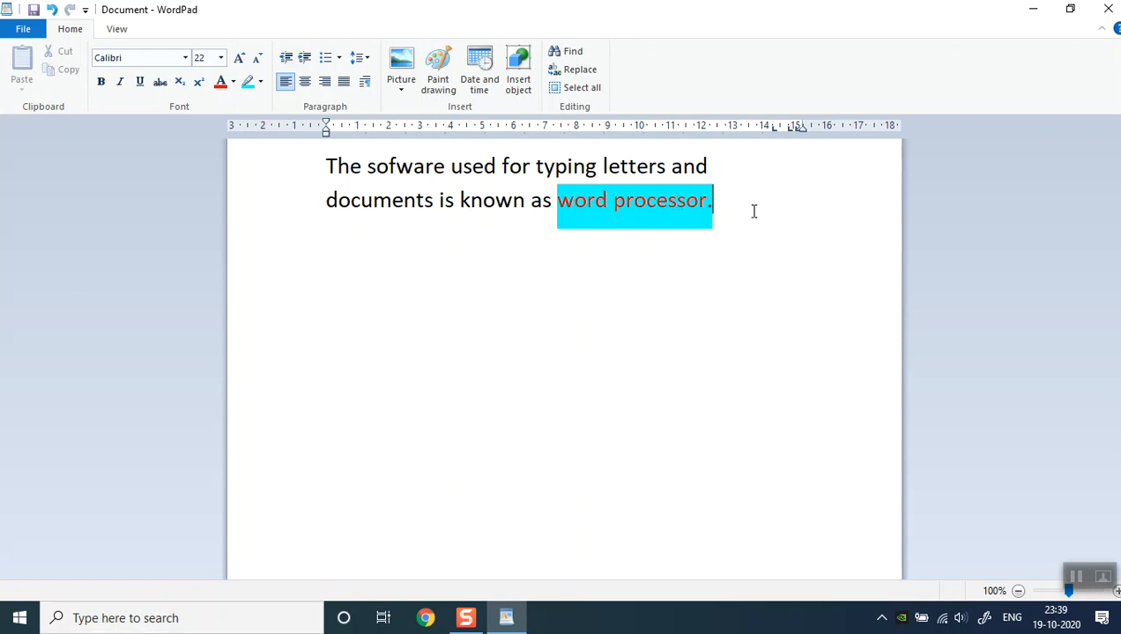
# - Delete the whole sentence from the document
pyautogui.moveTo(745, 203); pyautogui.dragTo(341, 168)
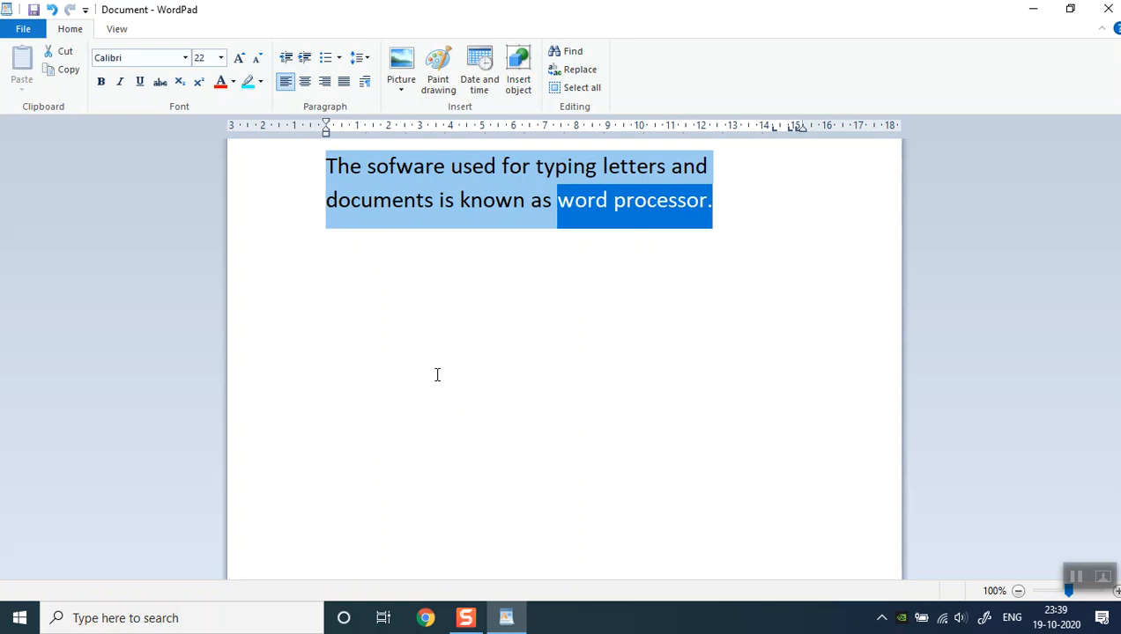
pyautogui.press('Delete')
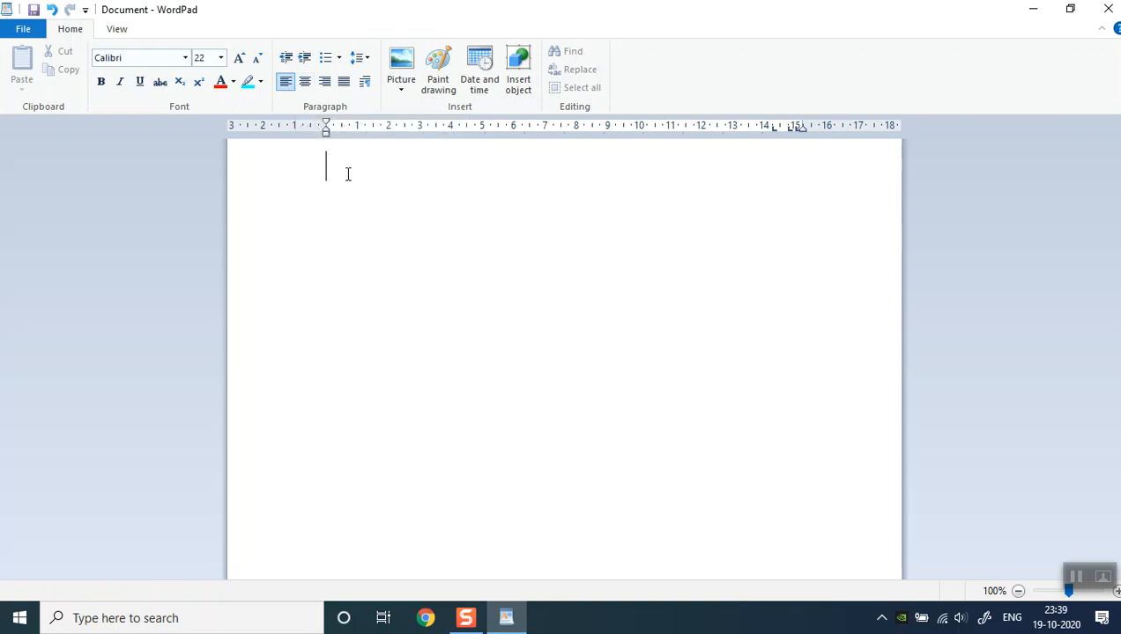
pyautogui.write('Auren')
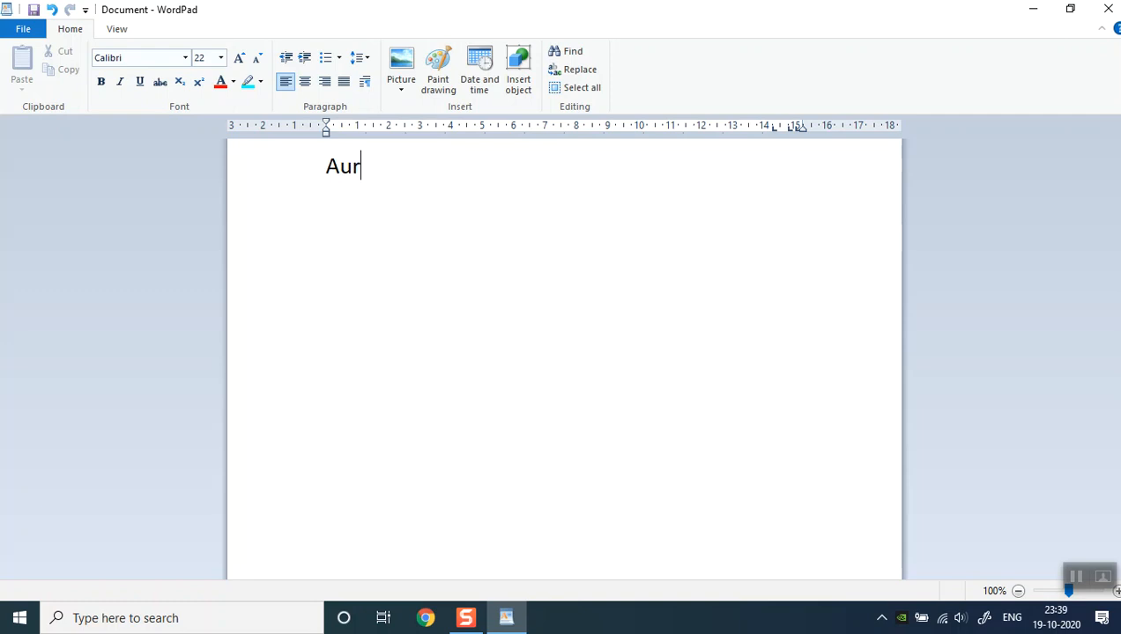
pyautogui.press('BackSpace')
pyautogui.press('BackSpace')
pyautogui.press('BackSpace')
pyautogui.press('BackSpace')
pyautogui.press('BackSpace')
# - Enter "Sharukh Khan" in the empty document and align it to the centre, back to the left and finally to the right
pyautogui.write('Sharukh ')
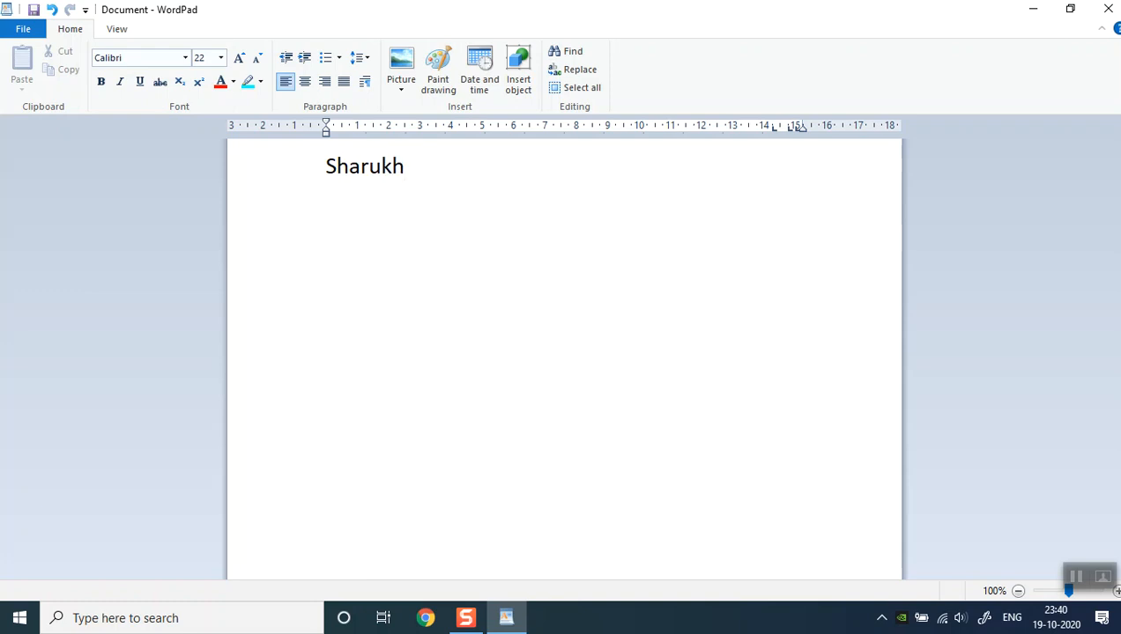
pyautogui.write('Khan')
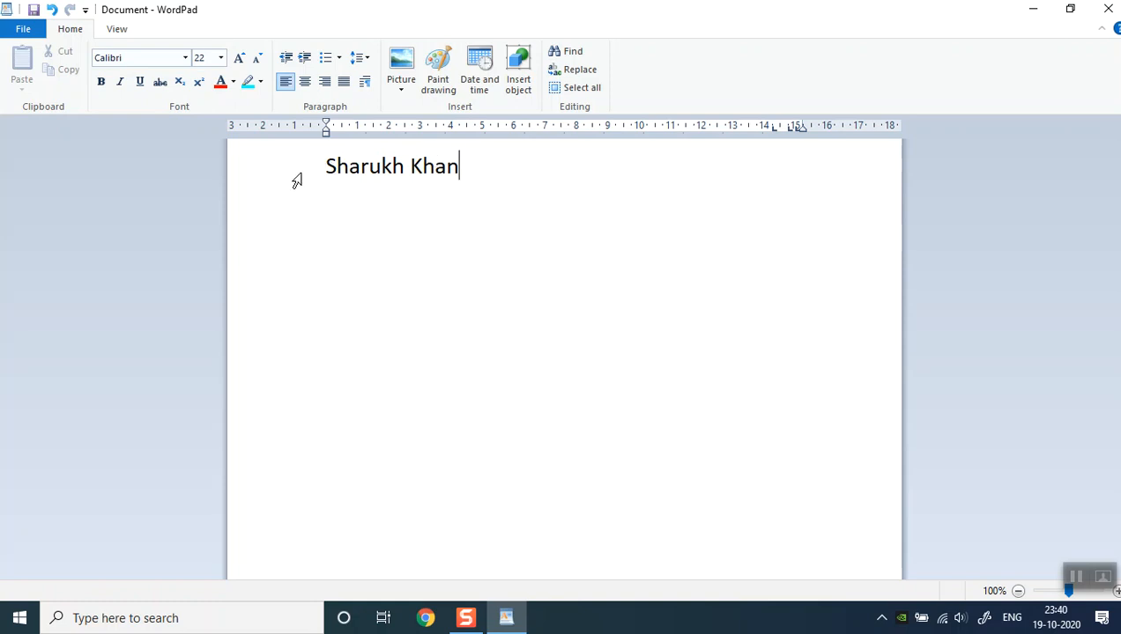
pyautogui.moveTo(328, 167); pyautogui.dragTo(500, 180)
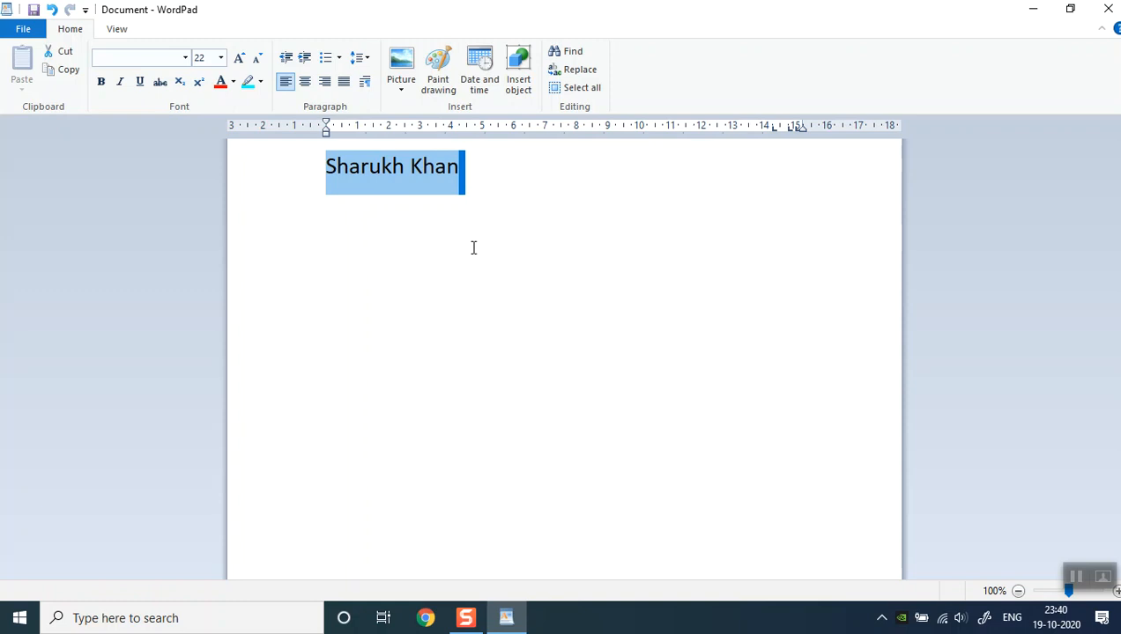
pyautogui.click(303, 82)
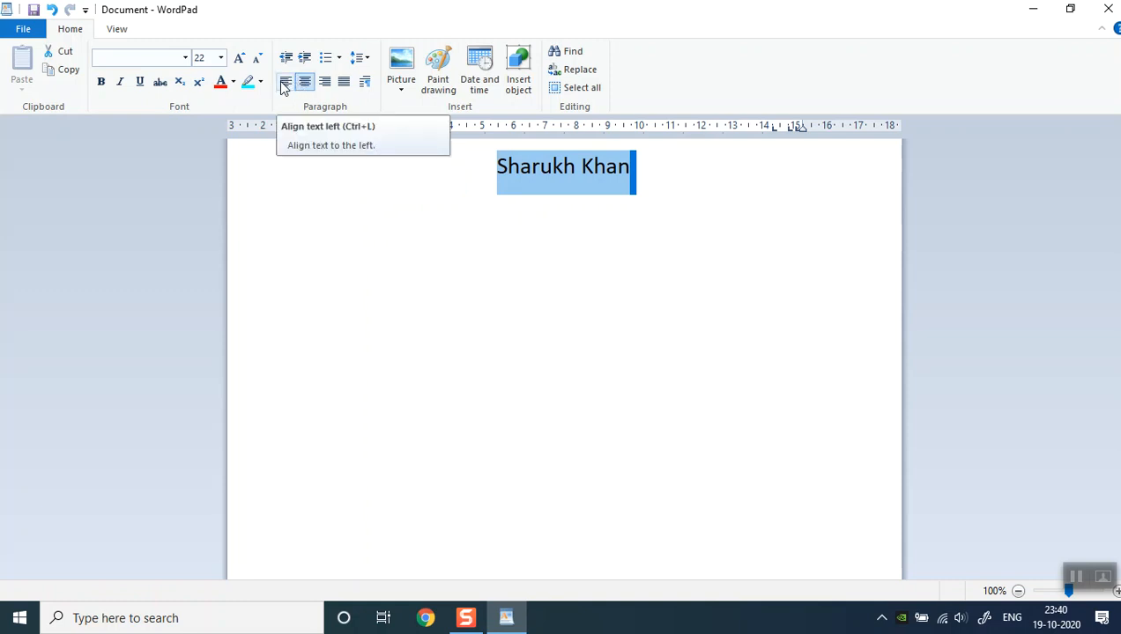
pyautogui.click(285, 84)
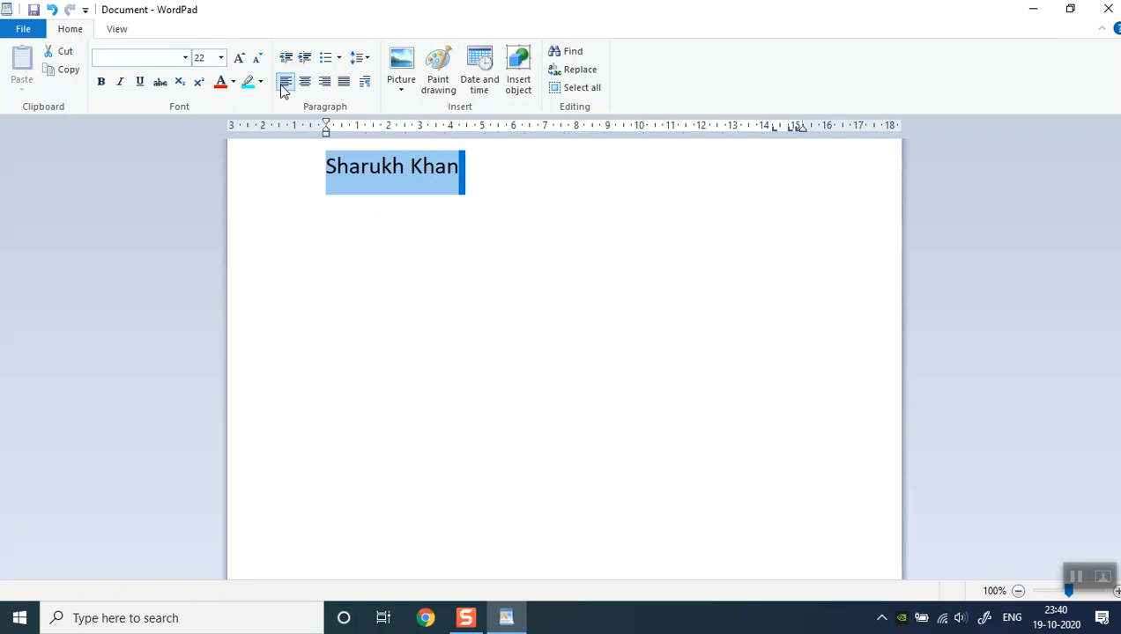
pyautogui.click(326, 85)
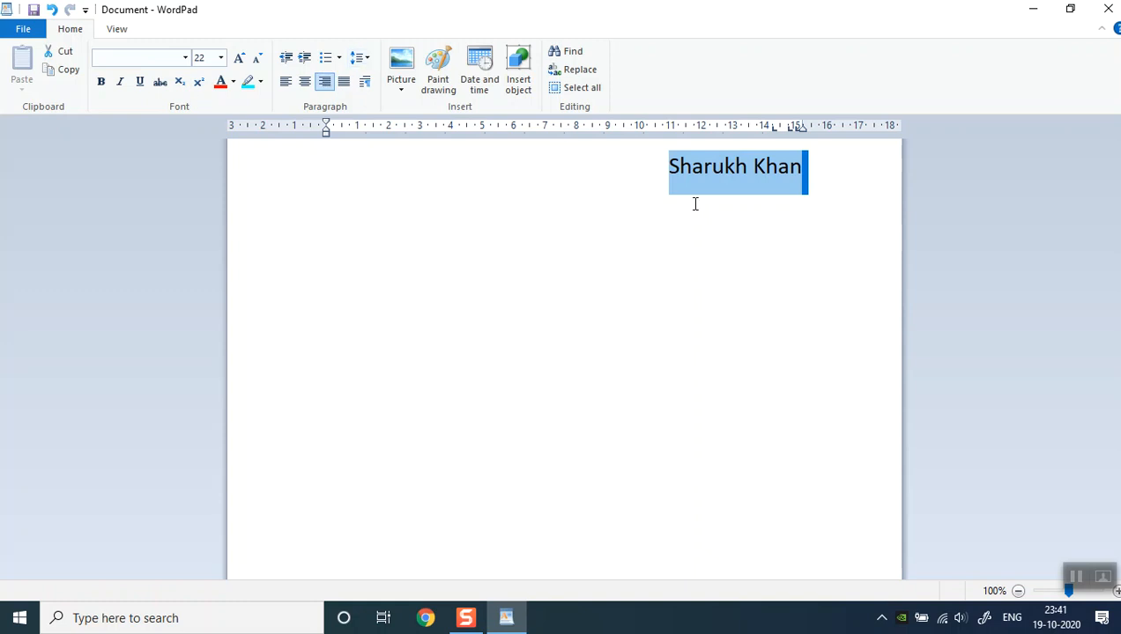
# - Remove the right-aligned name and enter the heading "Things i have to buy:" in its place
pyautogui.press('BackSpace')
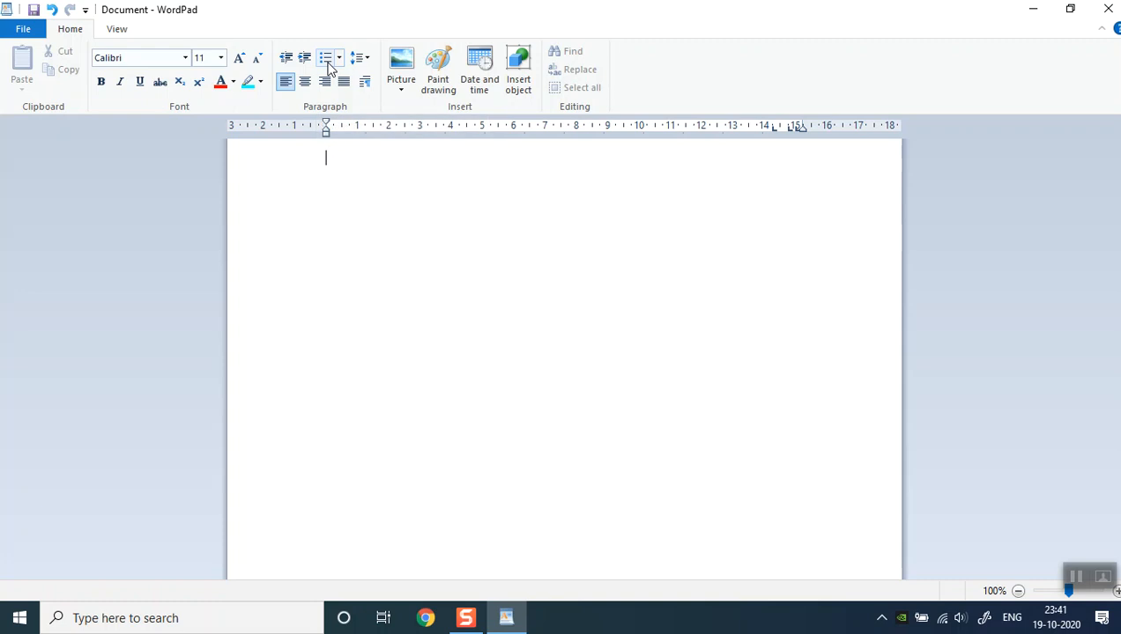
pyautogui.write('Thing')
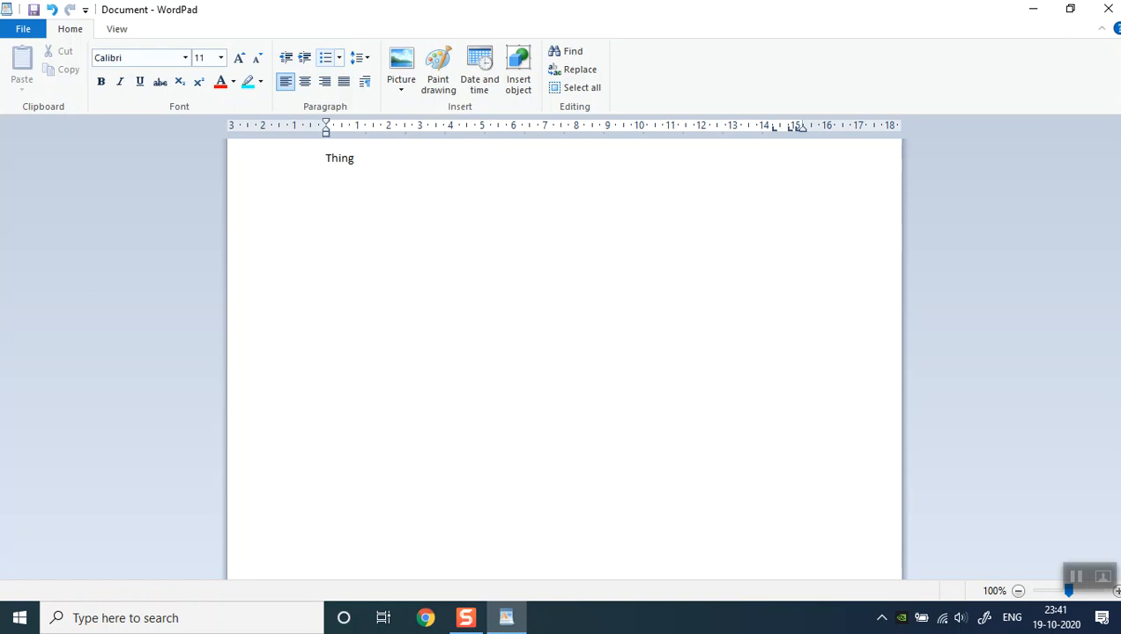
pyautogui.write('s i have to buy:')
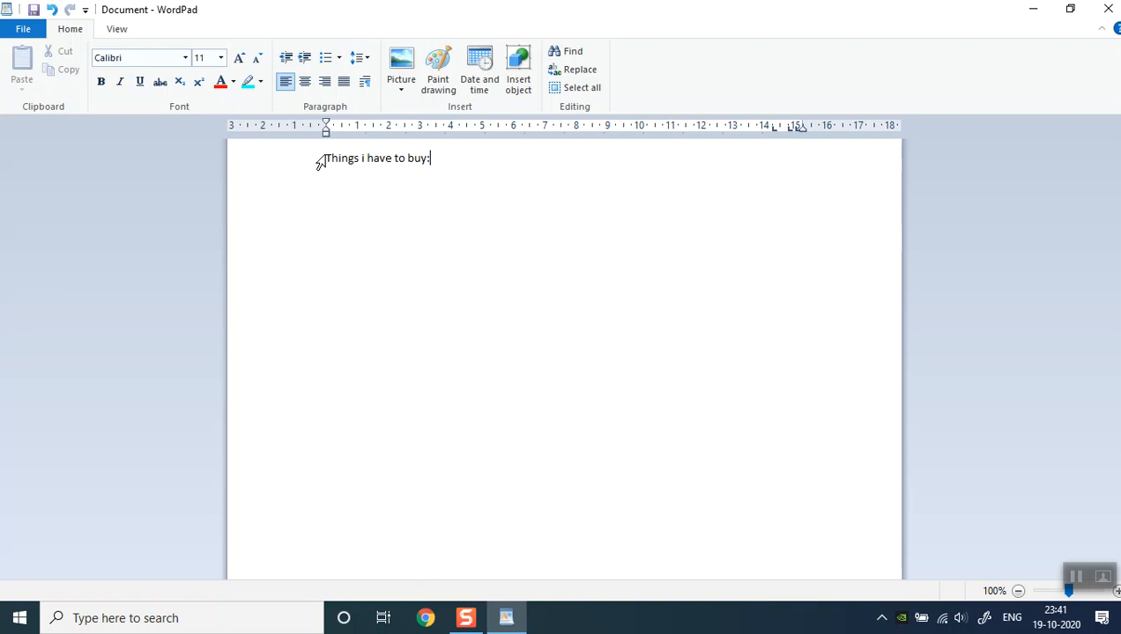
# - Format the heading "Things i have to buy:" as bold, size 24 and centred
pyautogui.moveTo(340, 165); pyautogui.dragTo(440, 158)
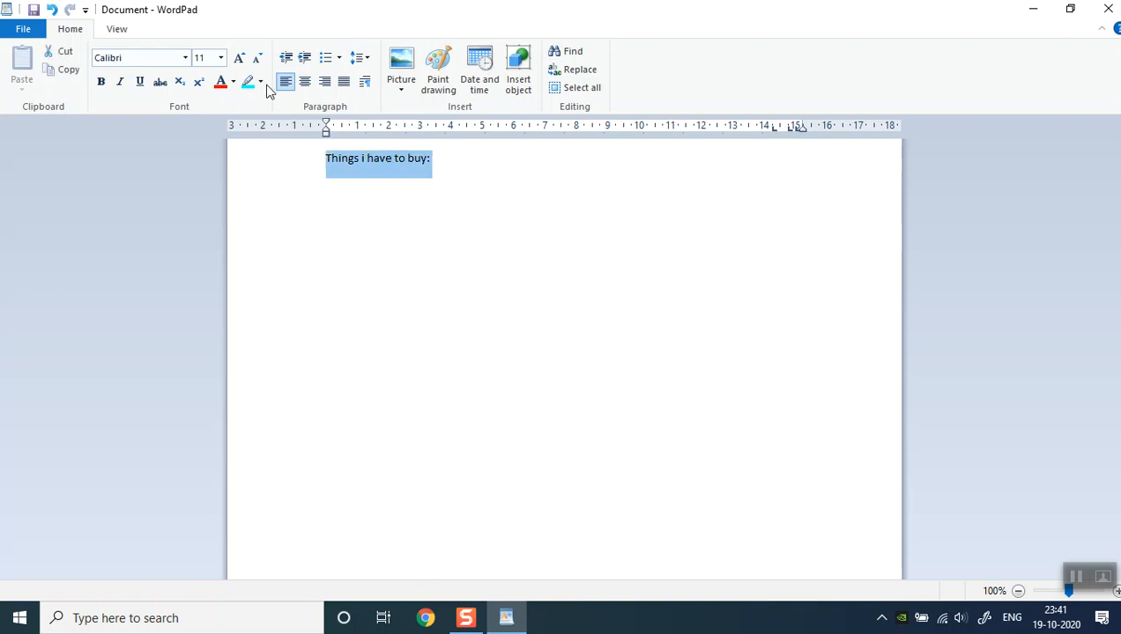
pyautogui.click(99, 82)
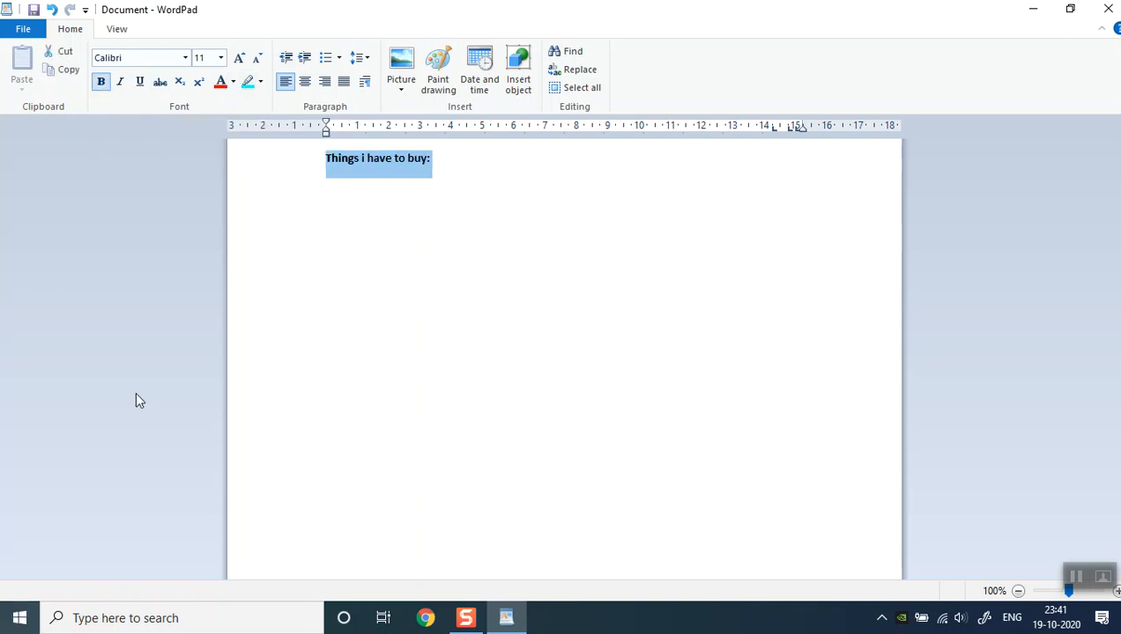
pyautogui.click(221, 57)
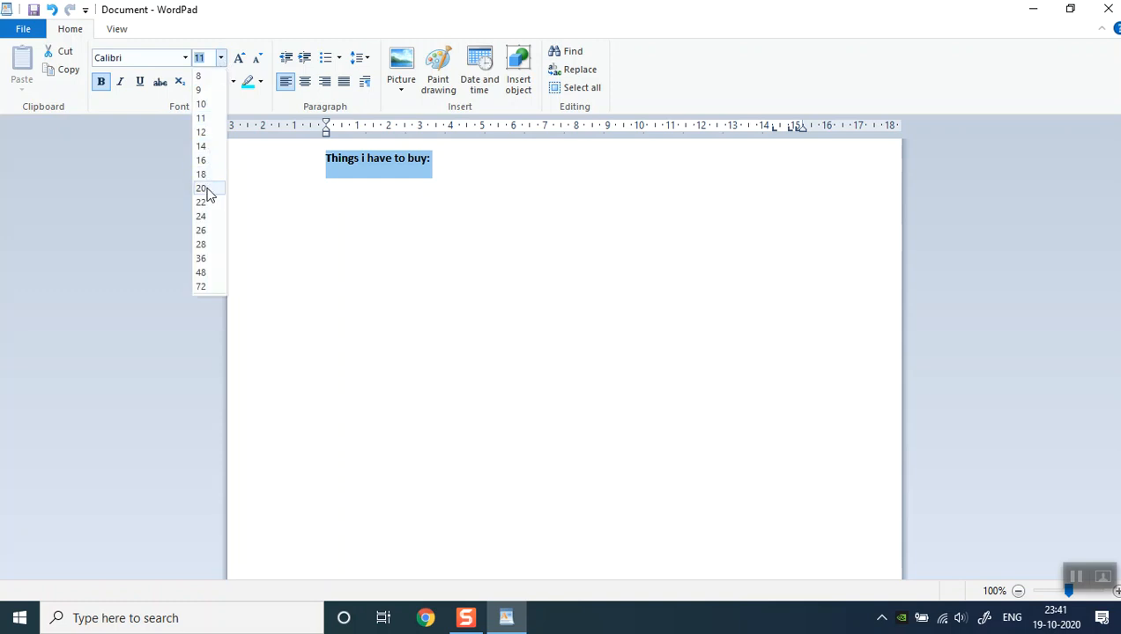
pyautogui.click(203, 217)
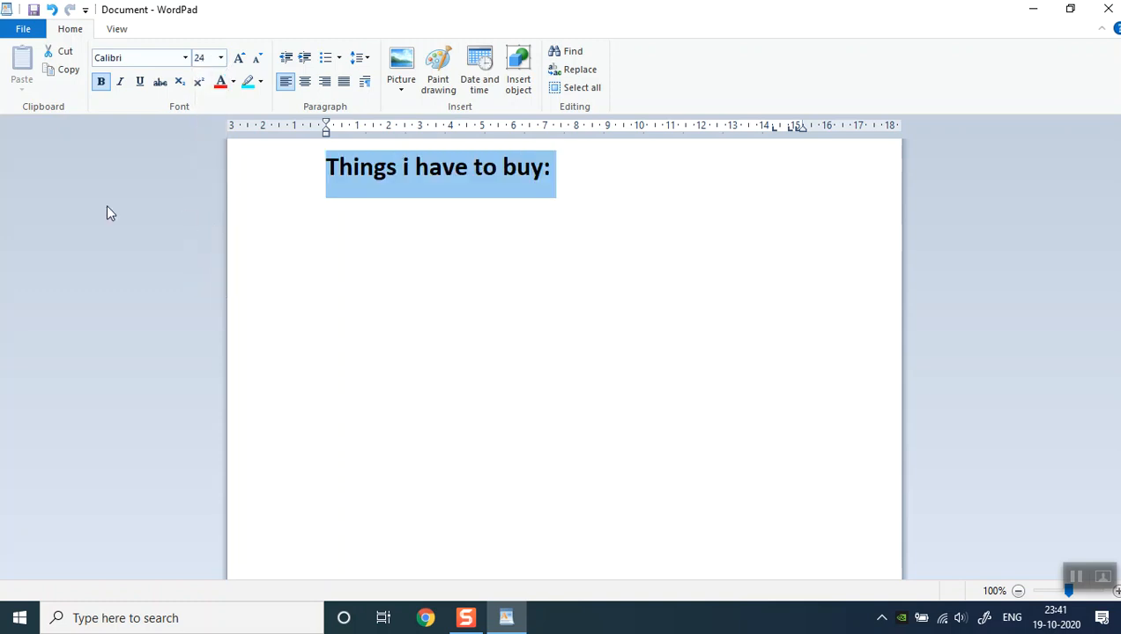
pyautogui.click(305, 83)
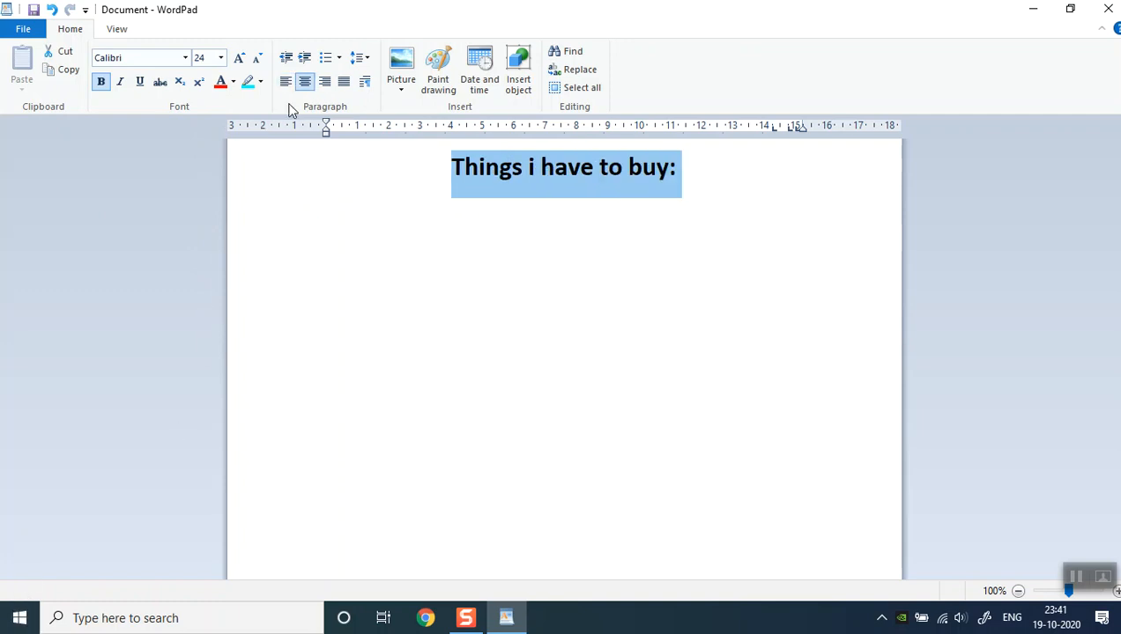
# - Color the heading "Things i have to buy:" red and highlight it in turquoise
pyautogui.click(231, 82)
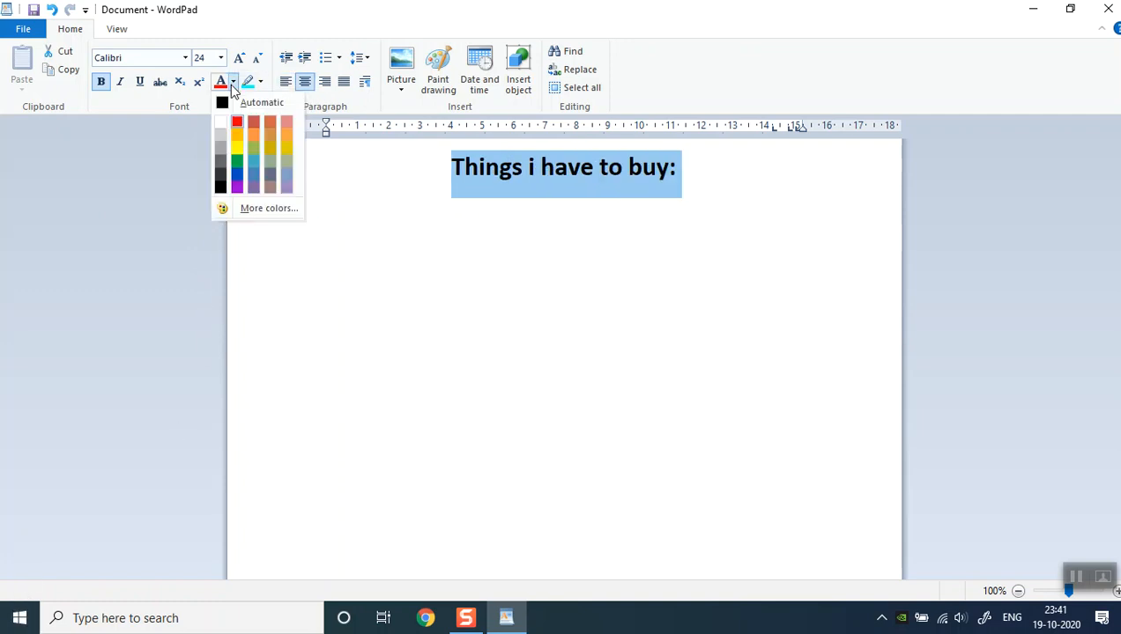
pyautogui.click(237, 127)
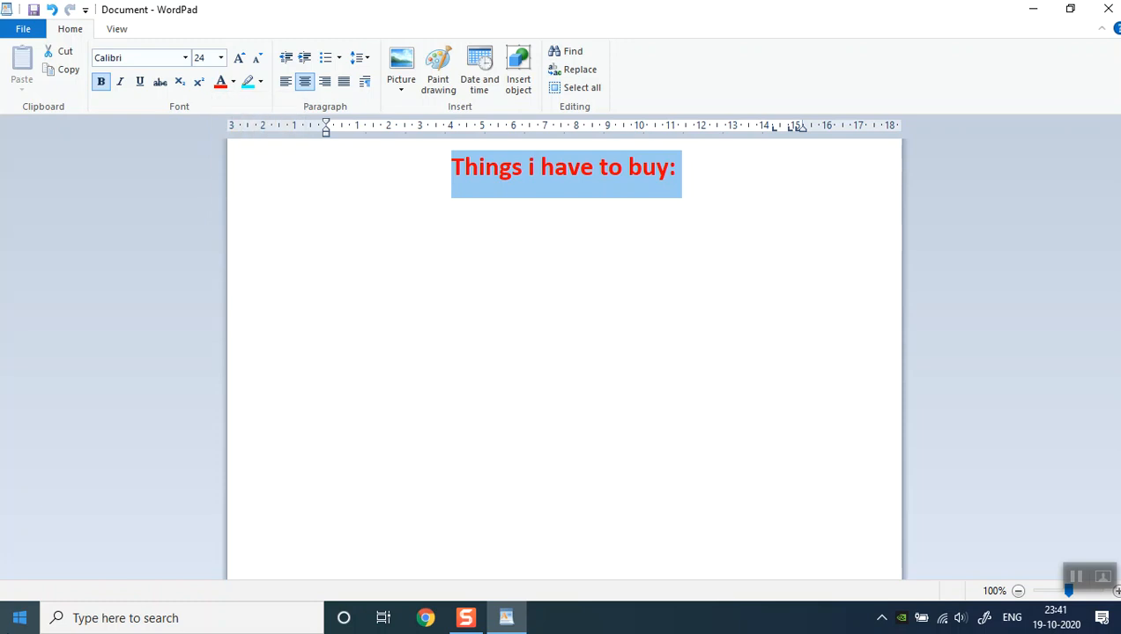
pyautogui.click(260, 82)
pyautogui.click(296, 107)
pyautogui.click(734, 212)
# - Start a left-aligned line below the heading with font size 18
pyautogui.press('Return')
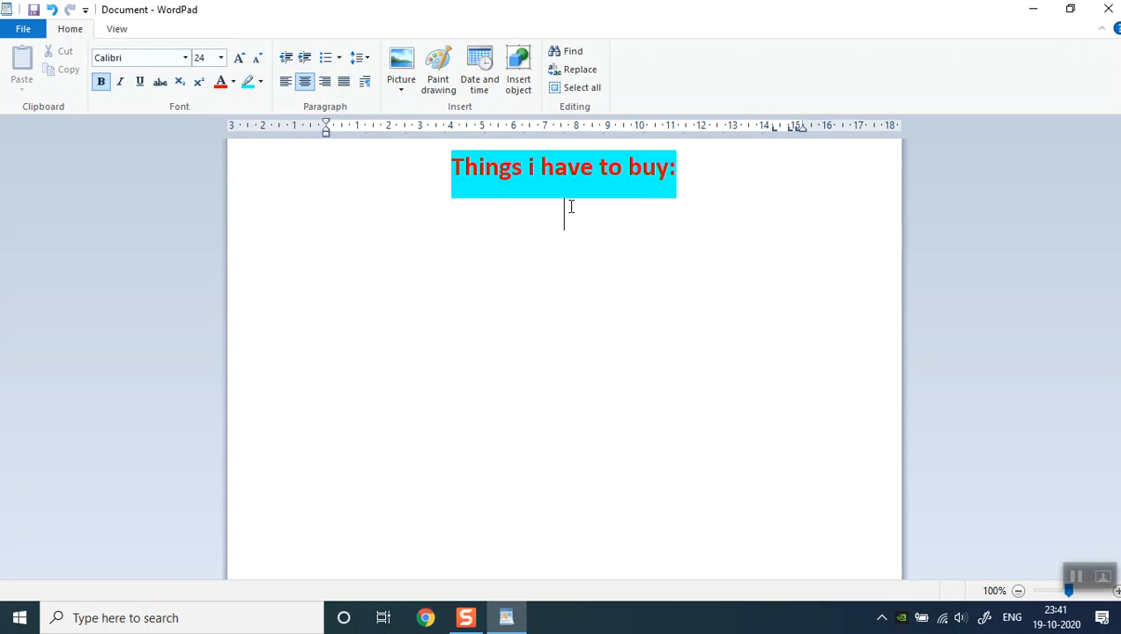
pyautogui.click(286, 82)
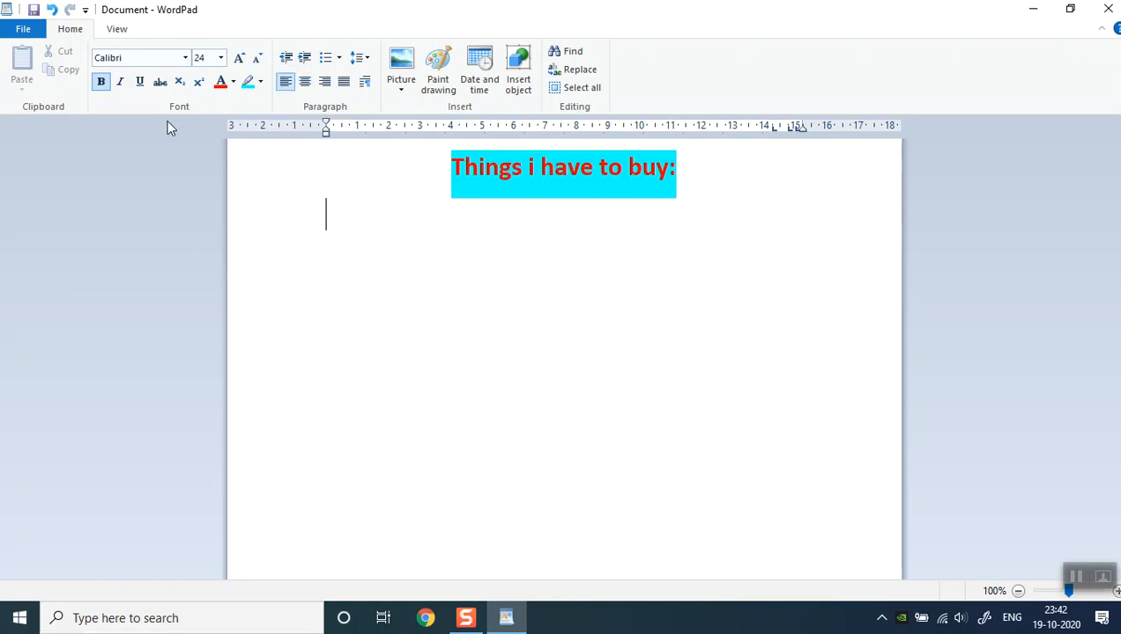
pyautogui.click(220, 58)
pyautogui.click(205, 175)
# - Start a bulleted list on the line below the heading and enter "Clothes" as its first item
pyautogui.click(339, 58)
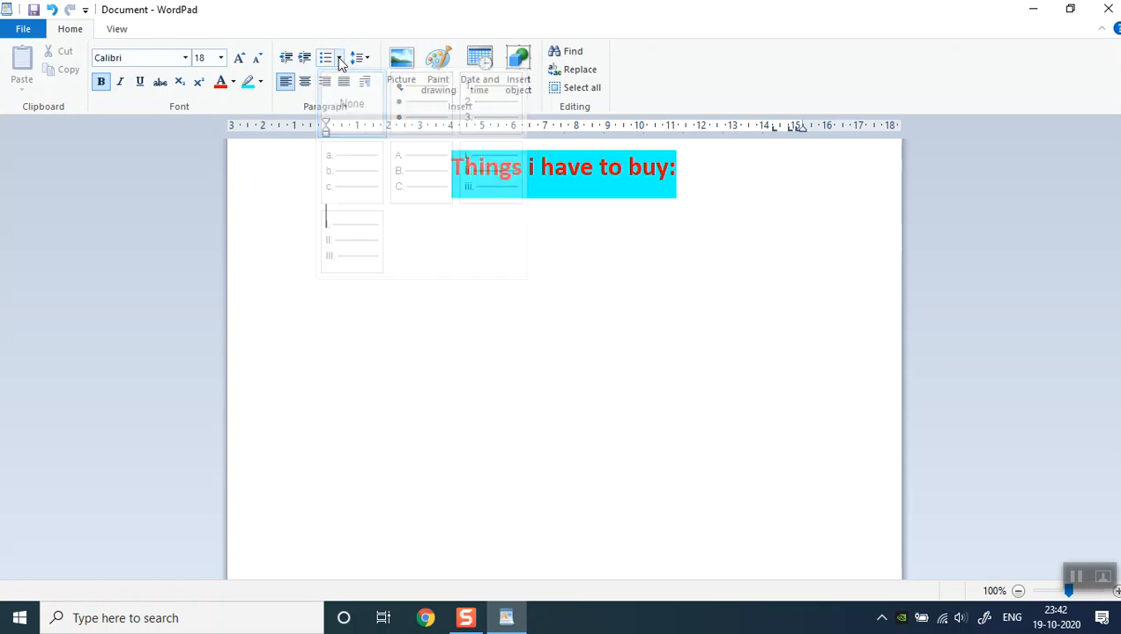
pyautogui.click(339, 58)
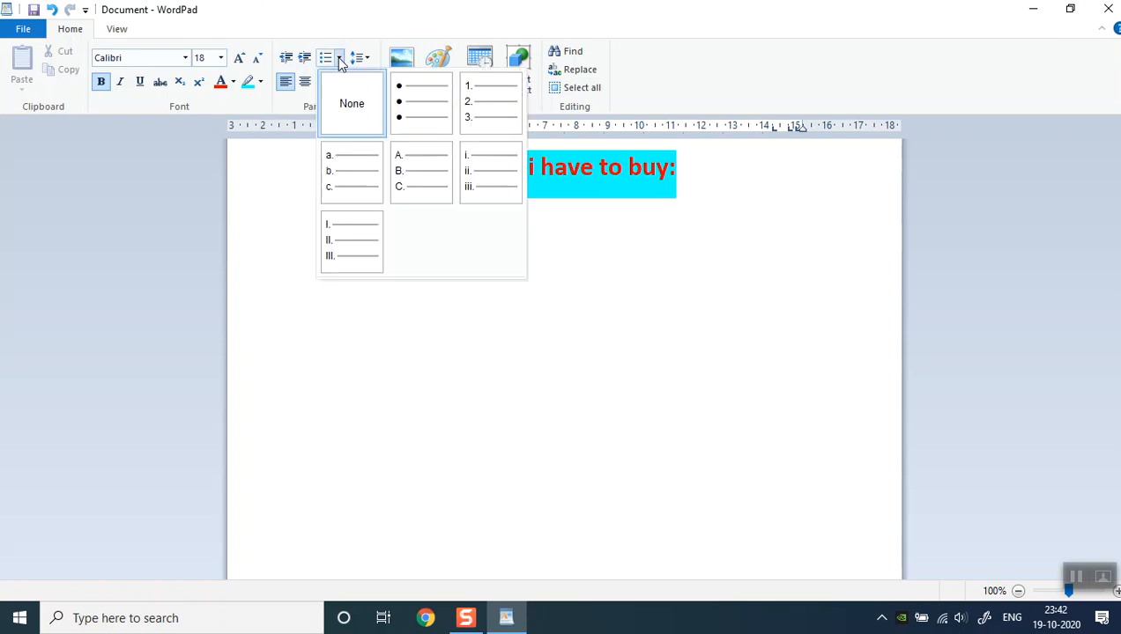
pyautogui.click(410, 350)
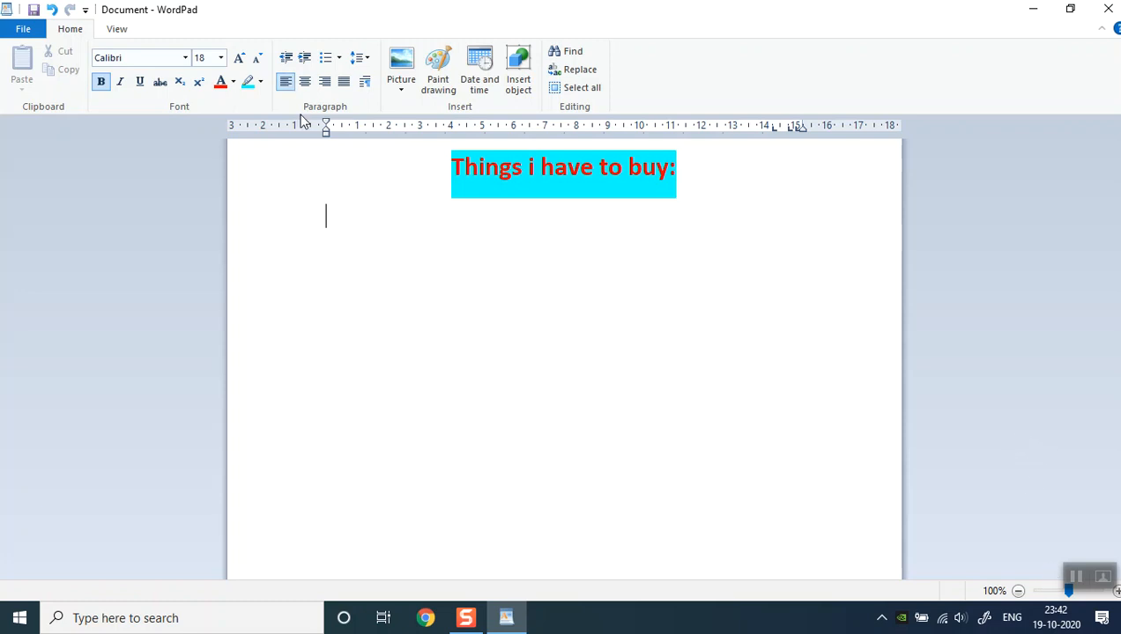
pyautogui.click(325, 57)
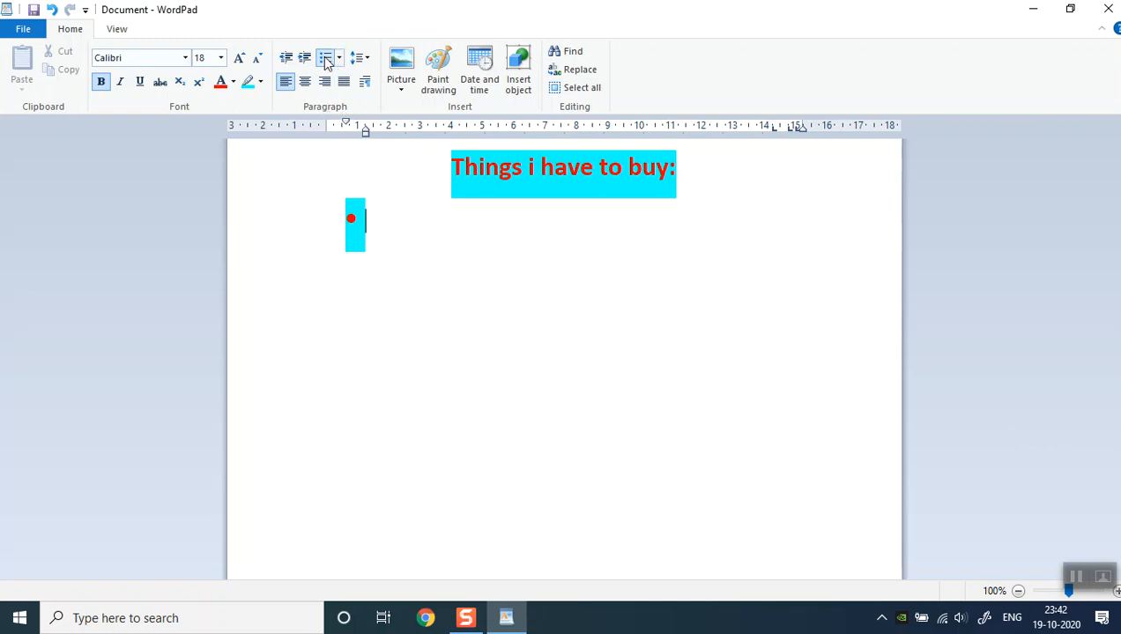
pyautogui.click(340, 57)
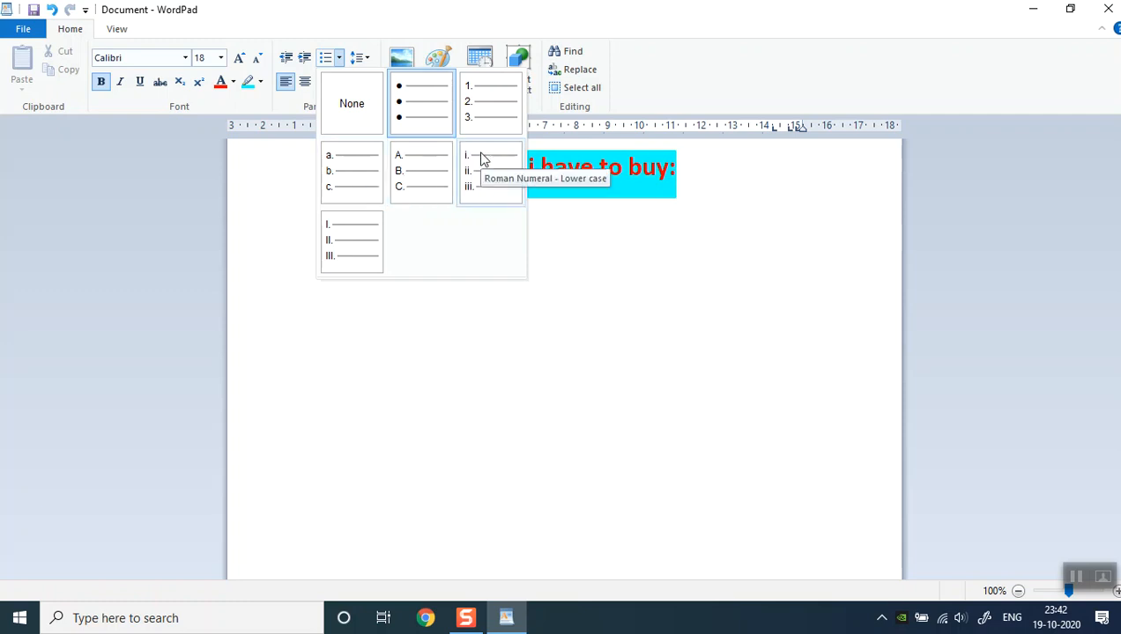
pyautogui.click(430, 355)
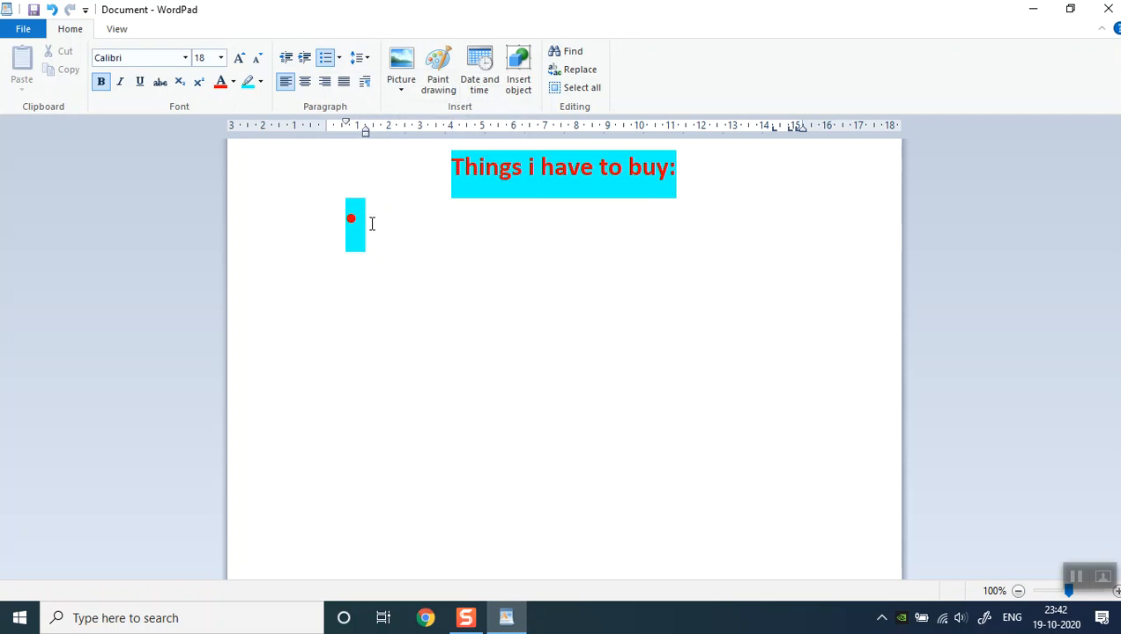
pyautogui.write('Clothes')
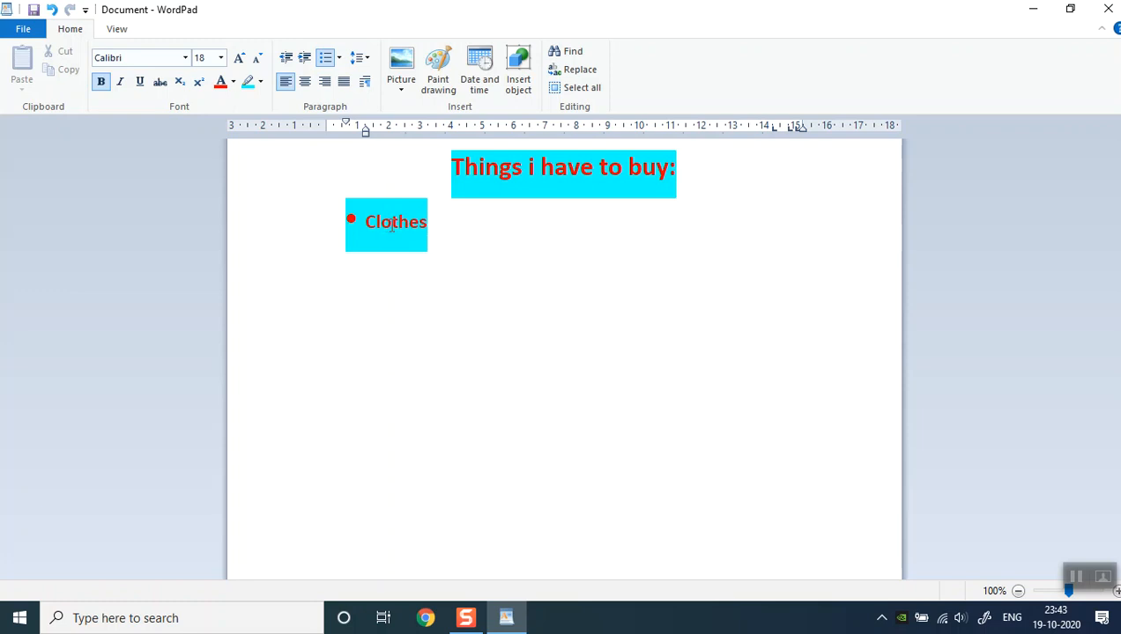
# - Remove the turquoise highlight from the list item "Clothes"
pyautogui.click(259, 82)
pyautogui.click(276, 176)
pyautogui.moveTo(456, 235); pyautogui.dragTo(304, 232)
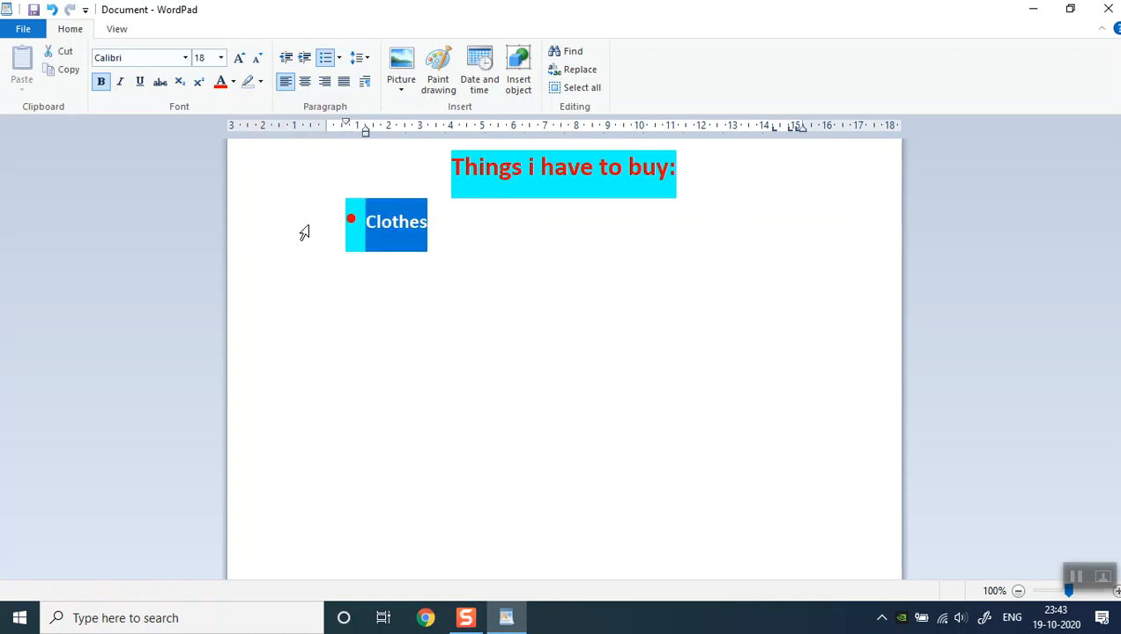
pyautogui.click(260, 82)
pyautogui.click(294, 174)
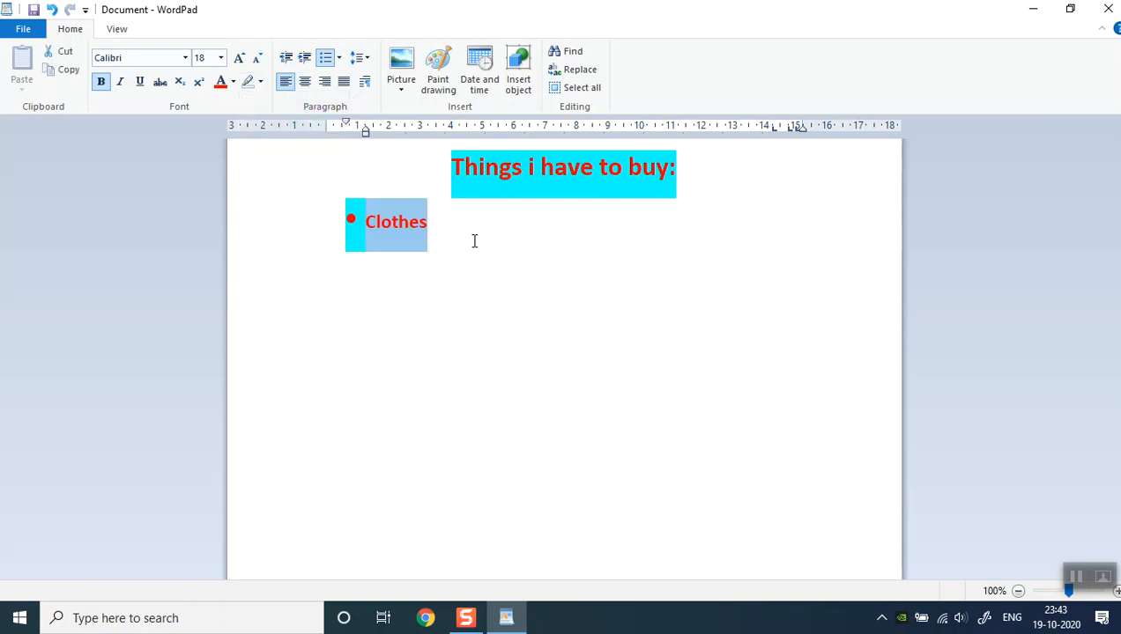
# - Set the text color of the "Clothes" item and its bullet to Automatic and remove the bold formatting from the word
pyautogui.click(473, 240)
pyautogui.click(331, 234)
pyautogui.click(233, 82)
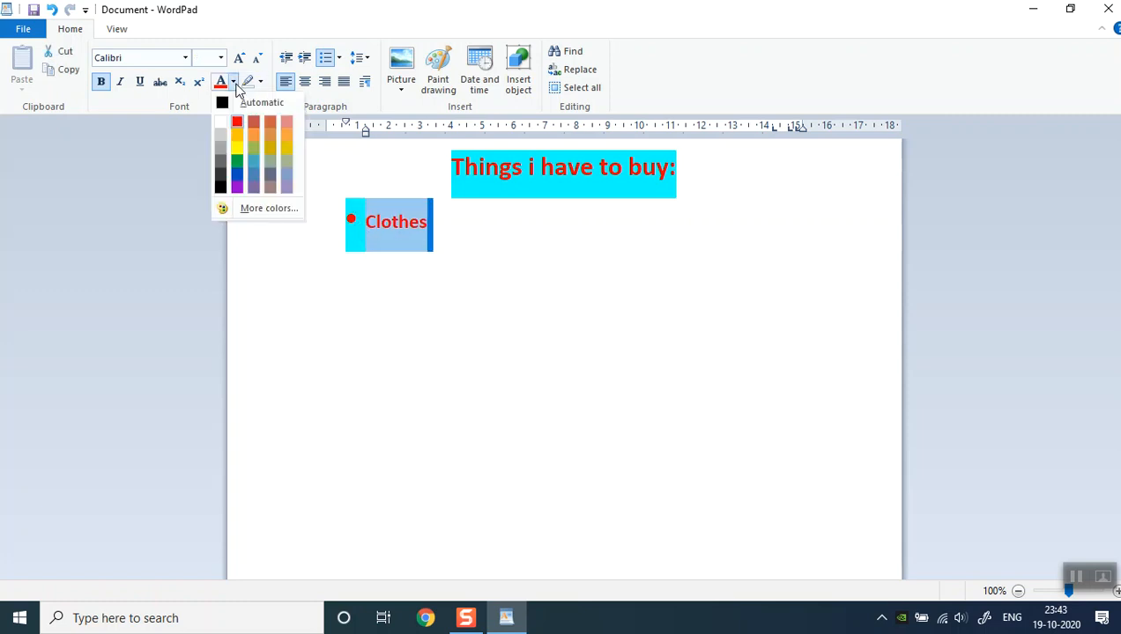
pyautogui.click(222, 102)
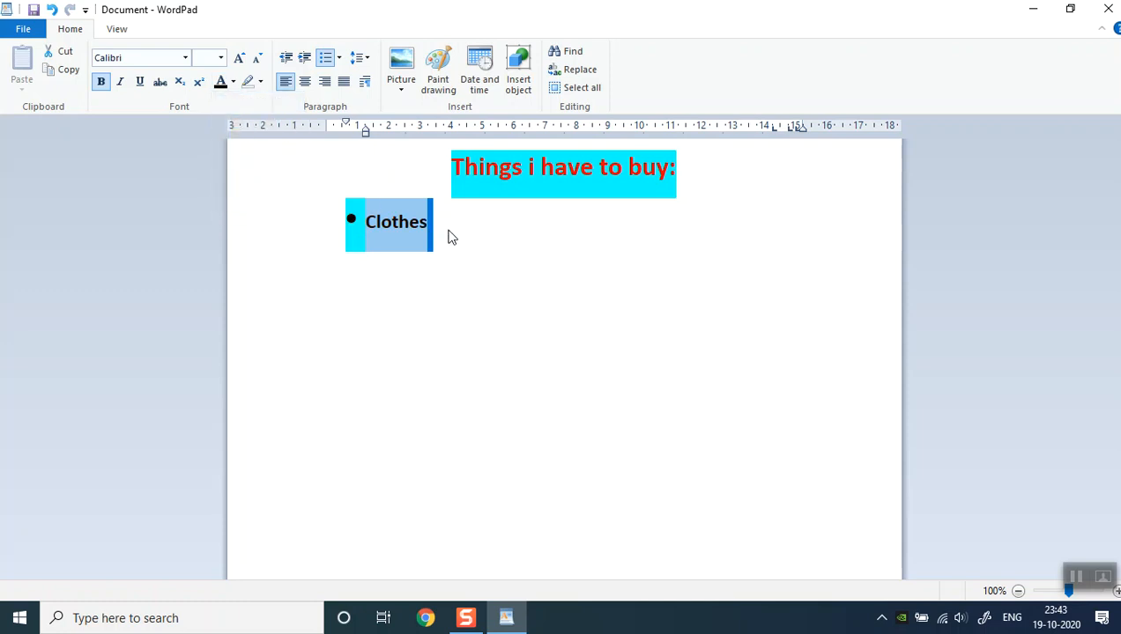
pyautogui.click(490, 235)
pyautogui.click(348, 218)
pyautogui.click(351, 221)
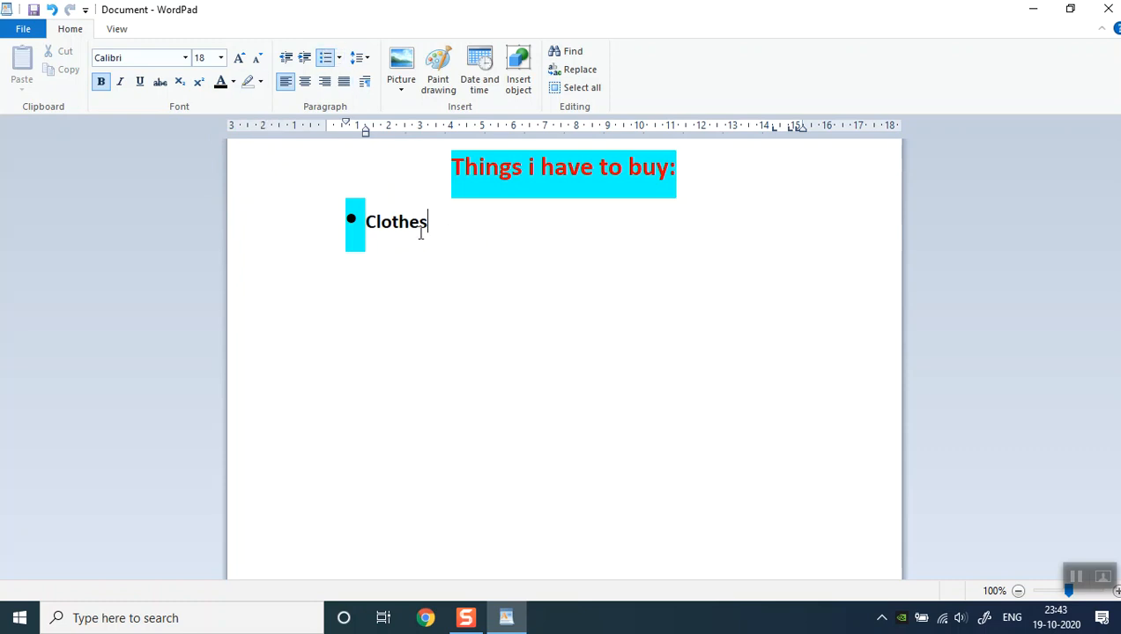
pyautogui.doubleClick(396, 223)
pyautogui.click(101, 81)
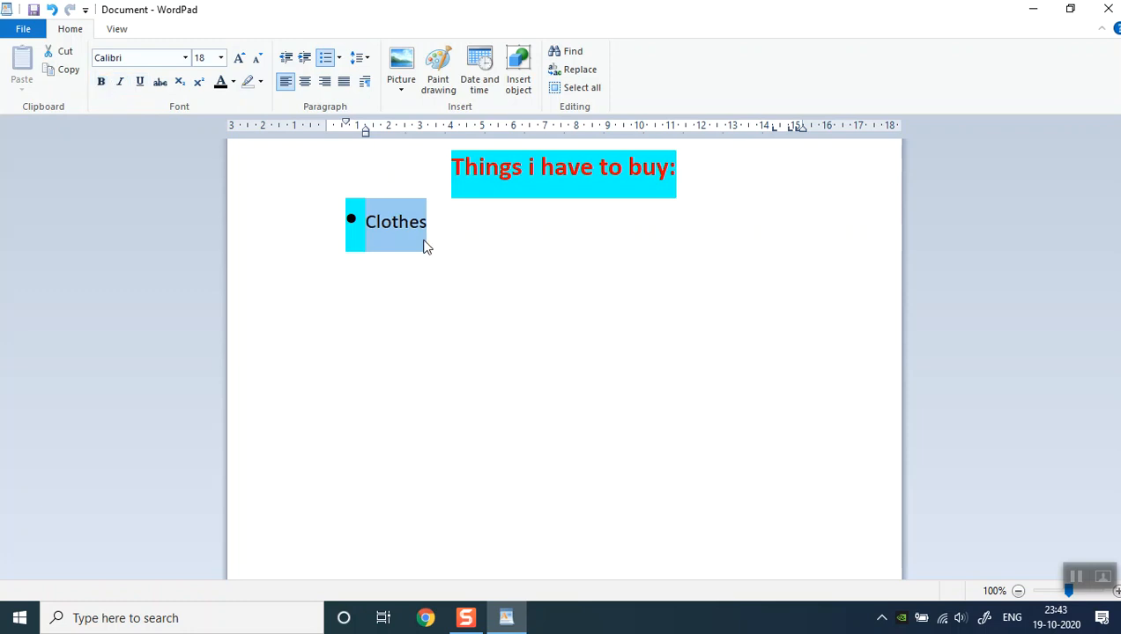
pyautogui.click(437, 227)
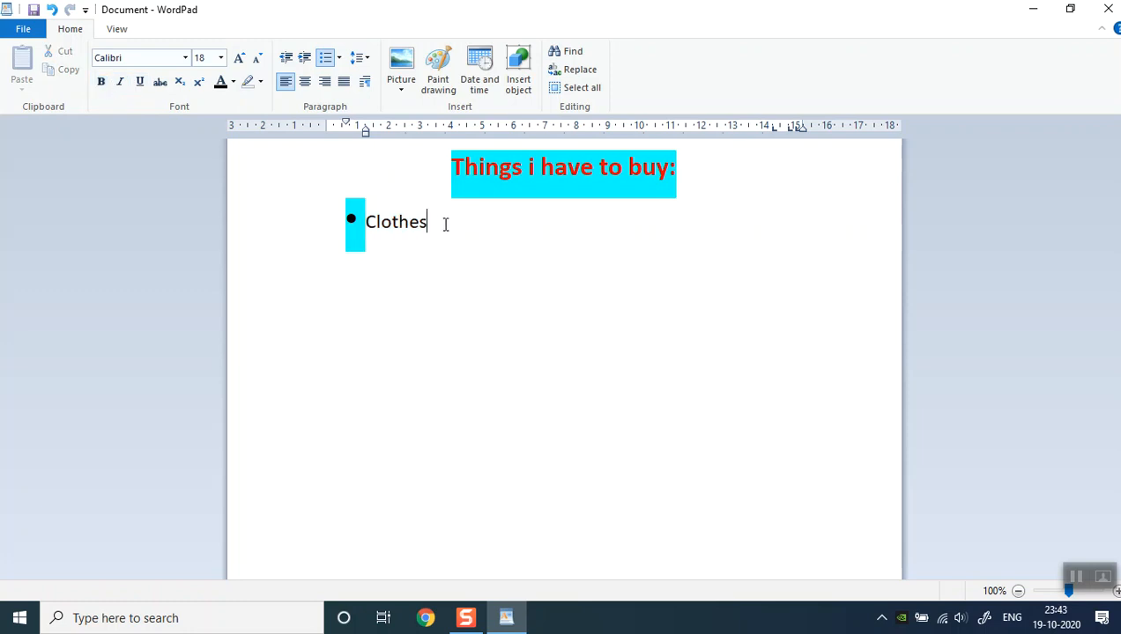
# - Add the list items "Shoes" and "Crackers" below "Clothes" and remove the extra empty lines after them
pyautogui.press('Return')
pyautogui.write('Shoes')
pyautogui.press('Return')
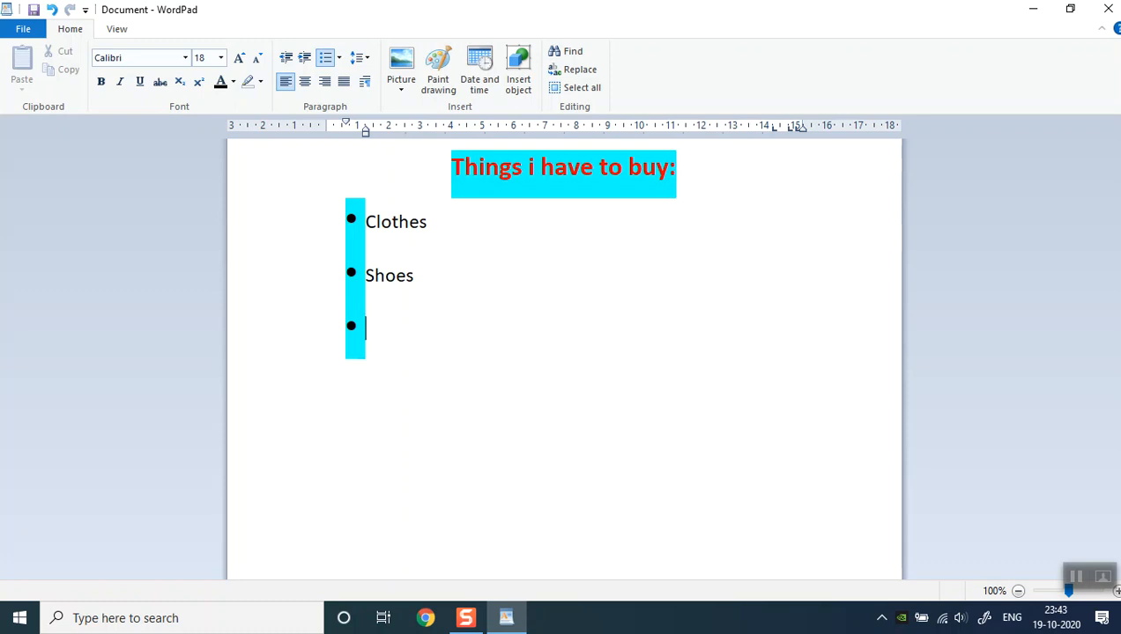
pyautogui.write('Crackers')
pyautogui.press('Return')
pyautogui.press('Return')
pyautogui.press('Return')
pyautogui.press('Return')
pyautogui.press('BackSpace')
pyautogui.press('BackSpace')
pyautogui.press('BackSpace')
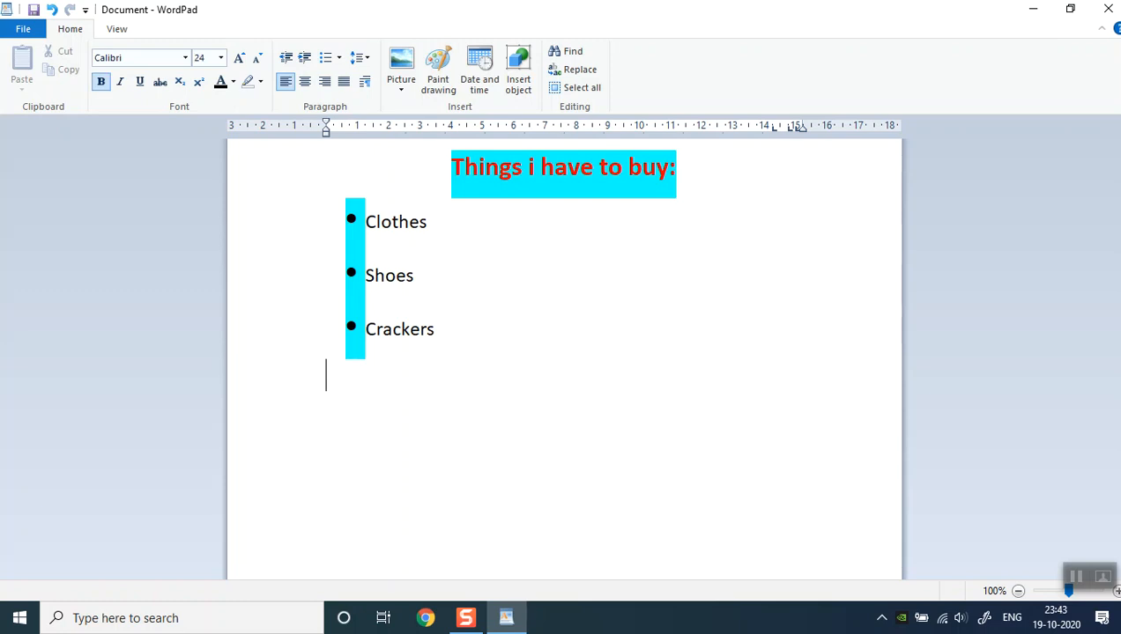
pyautogui.write('s')
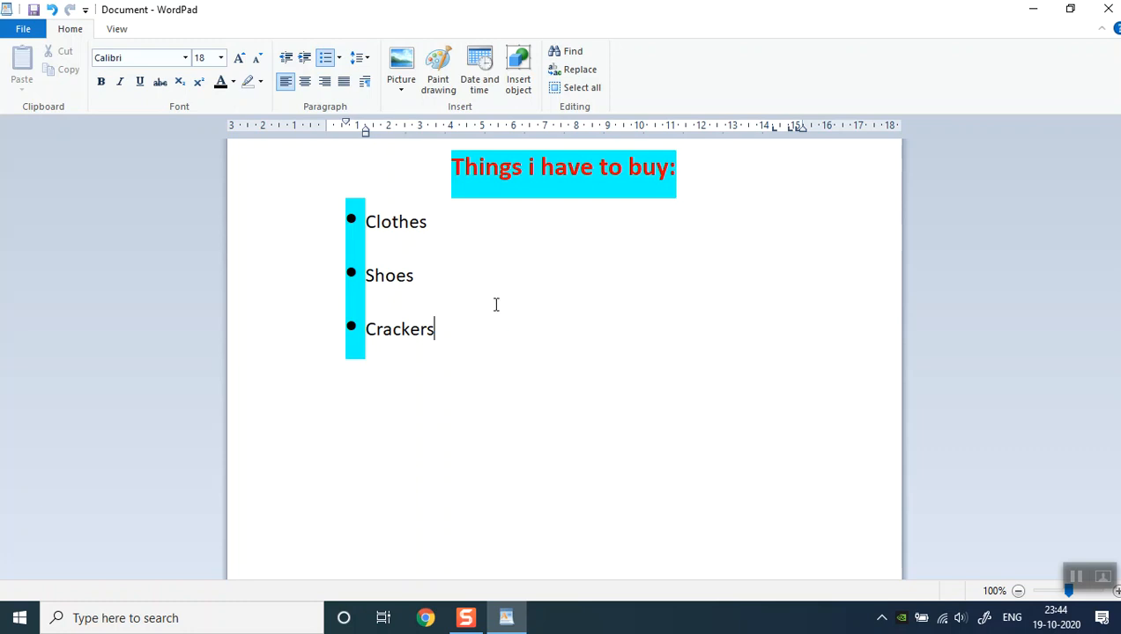
# - Insert a blank Paint drawing into the document, and delete the document's entire contents
pyautogui.click(438, 84)
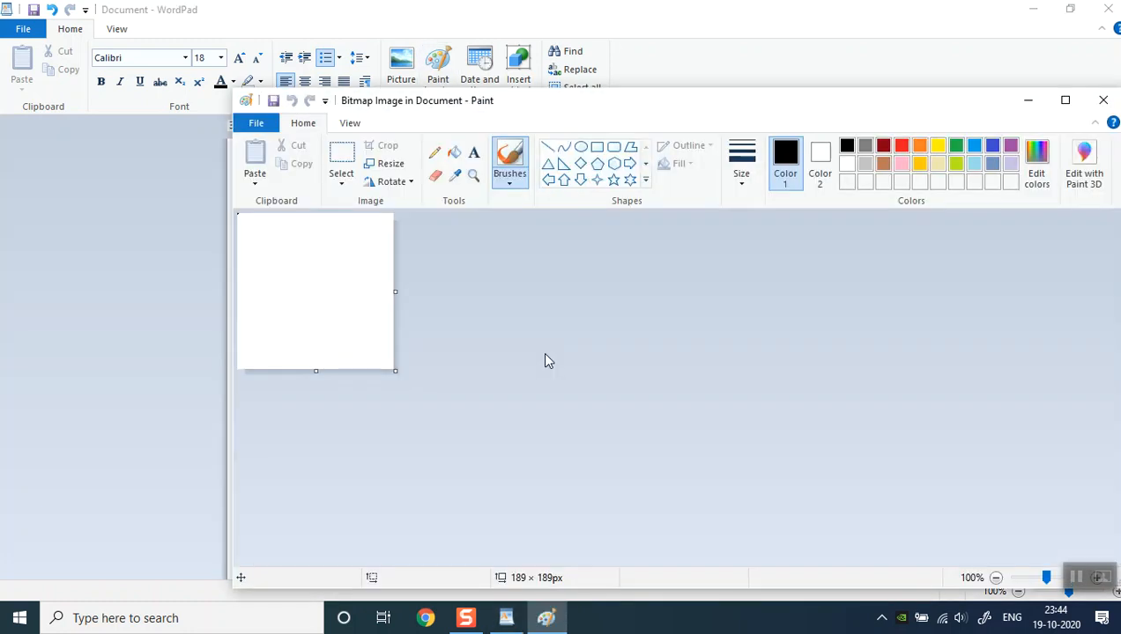
pyautogui.click(1102, 100)
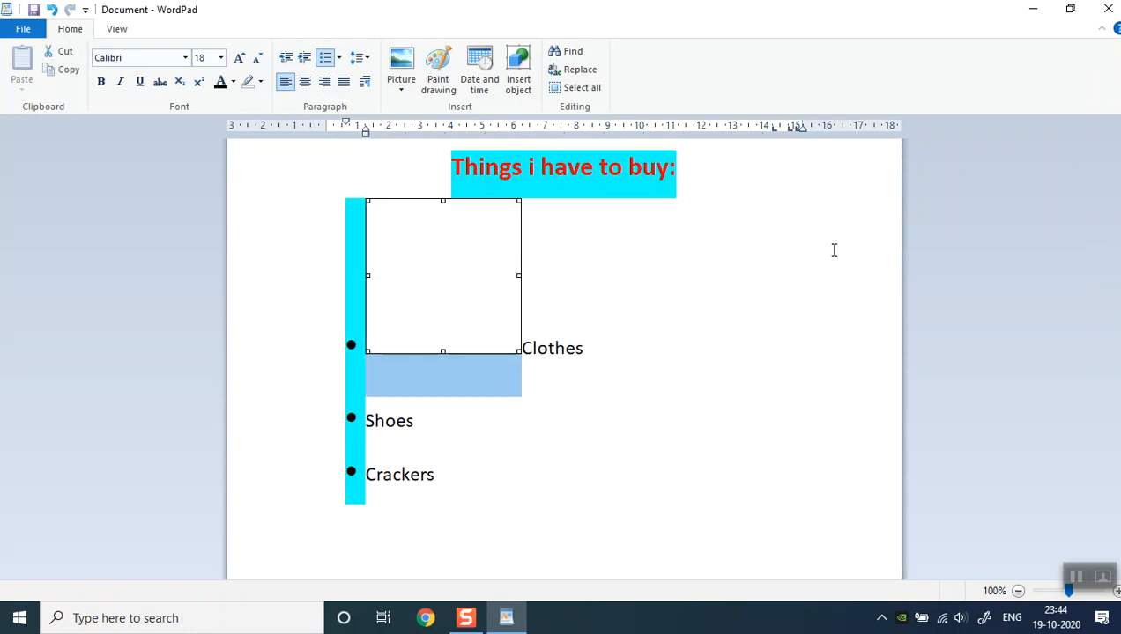
pyautogui.hotkey('ctrl', 'a')
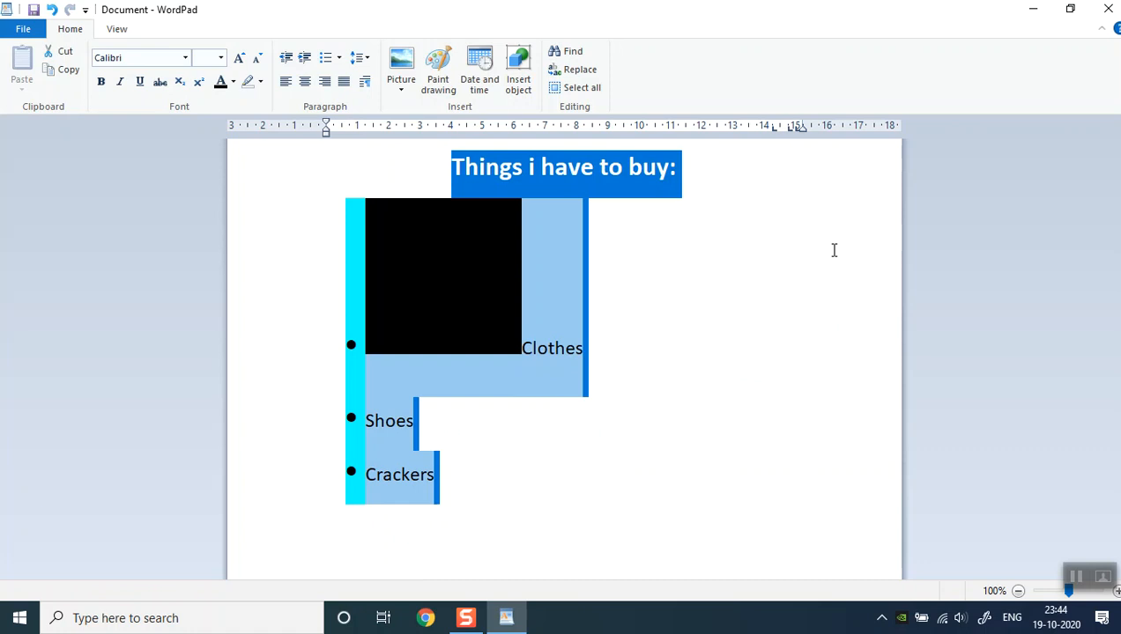
pyautogui.press('Delete')
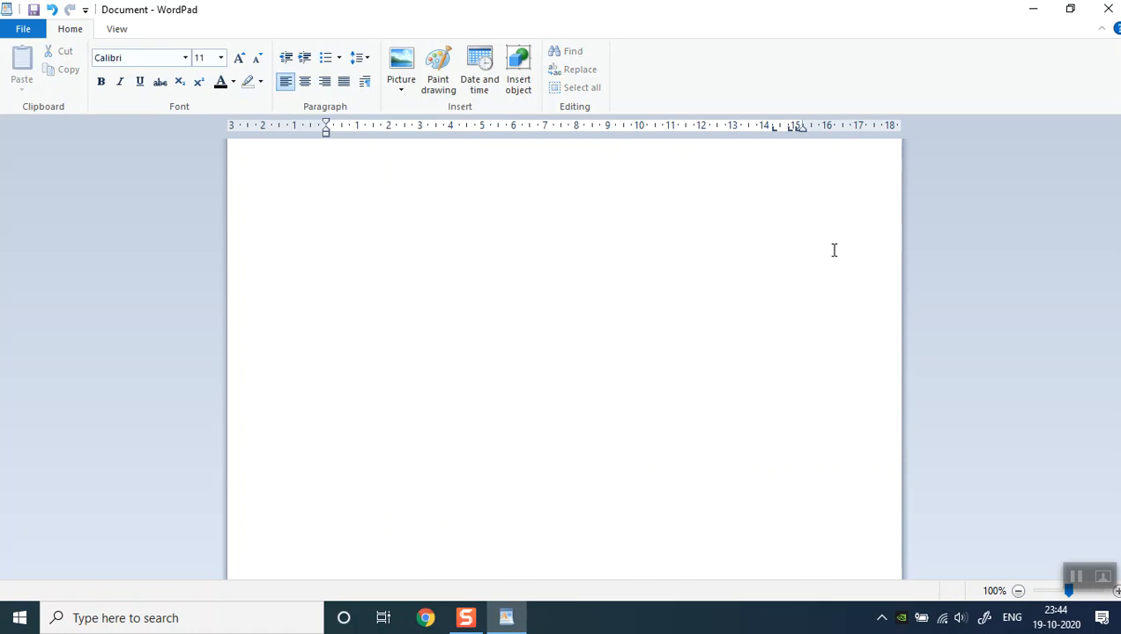
# - Insert the current date into the empty document in the format 19.10.20
pyautogui.click(493, 82)
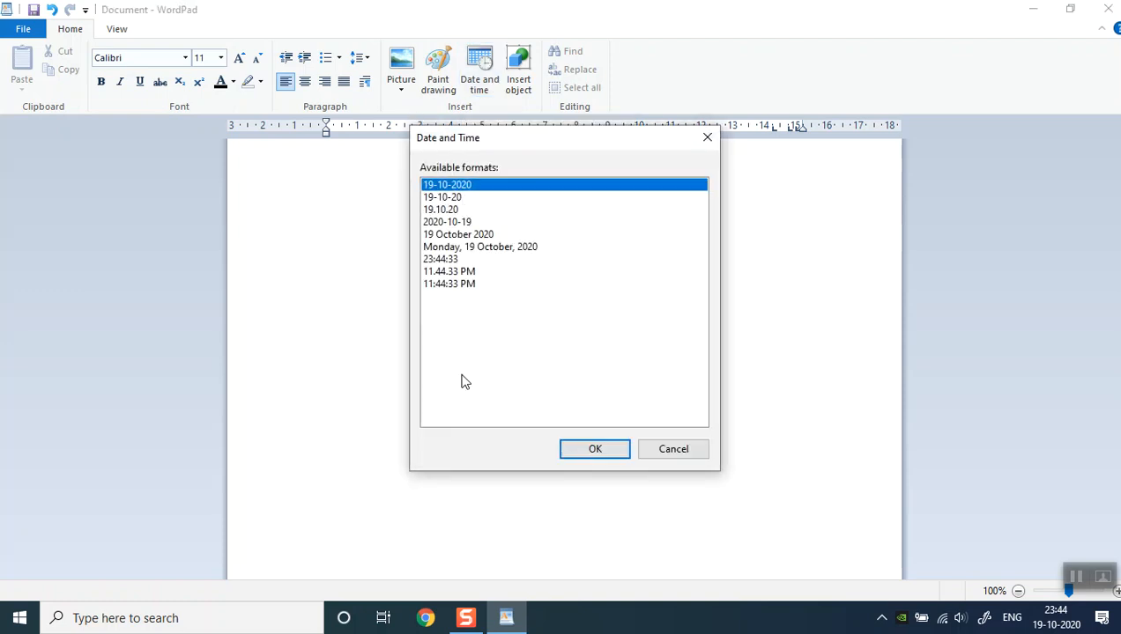
pyautogui.click(438, 198)
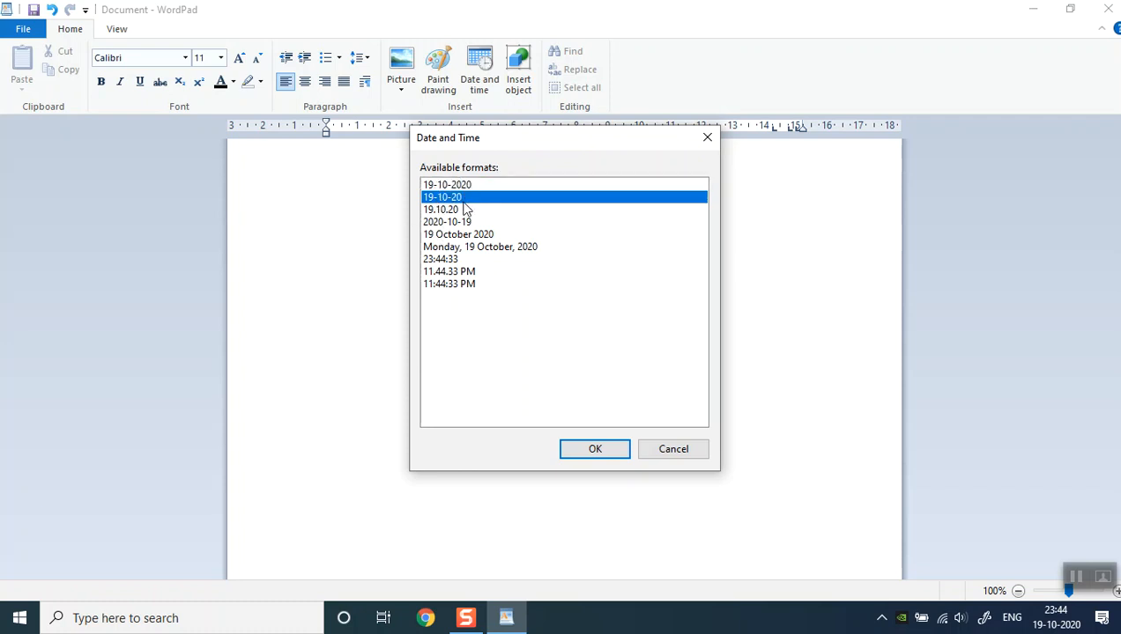
pyautogui.click(441, 211)
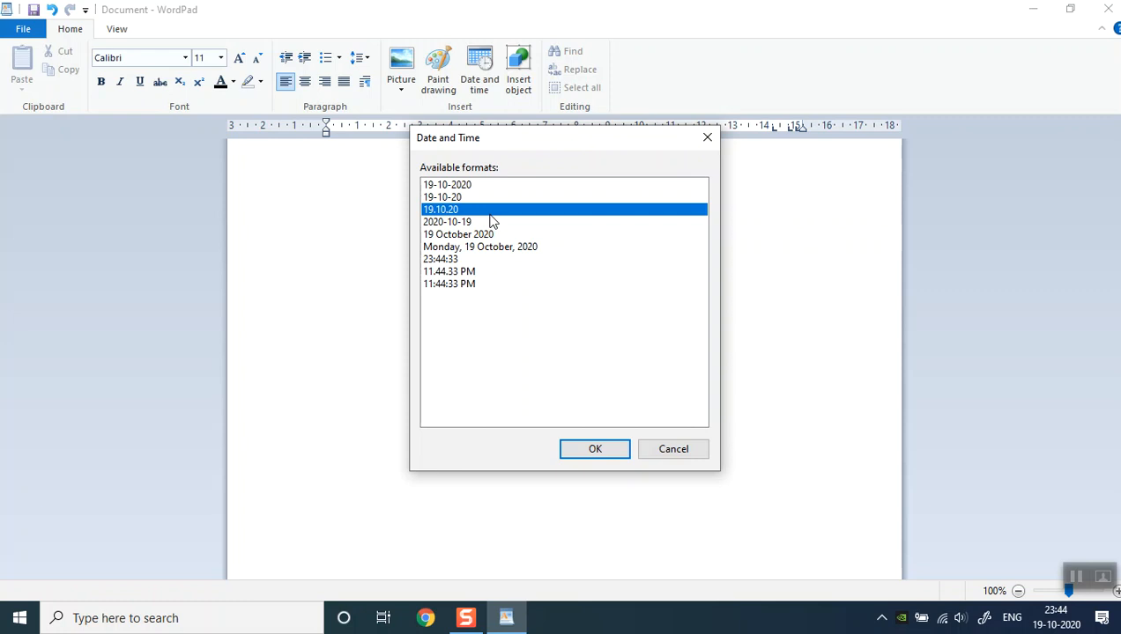
pyautogui.click(612, 449)
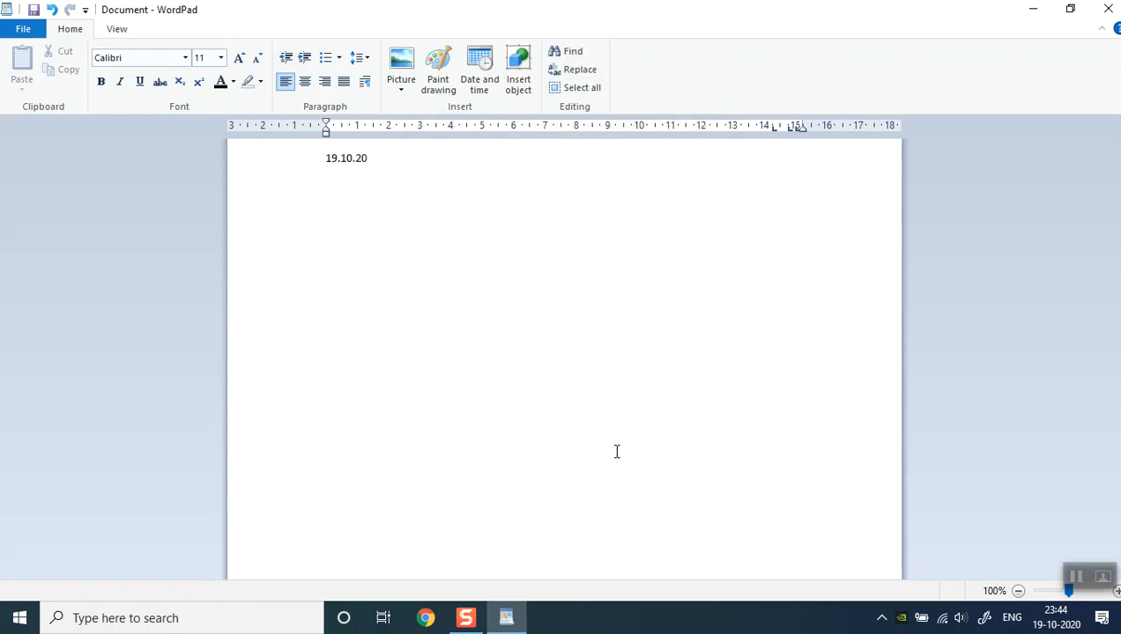
# - Set the font size of the inserted date to 24
pyautogui.moveTo(381, 159); pyautogui.dragTo(307, 160)
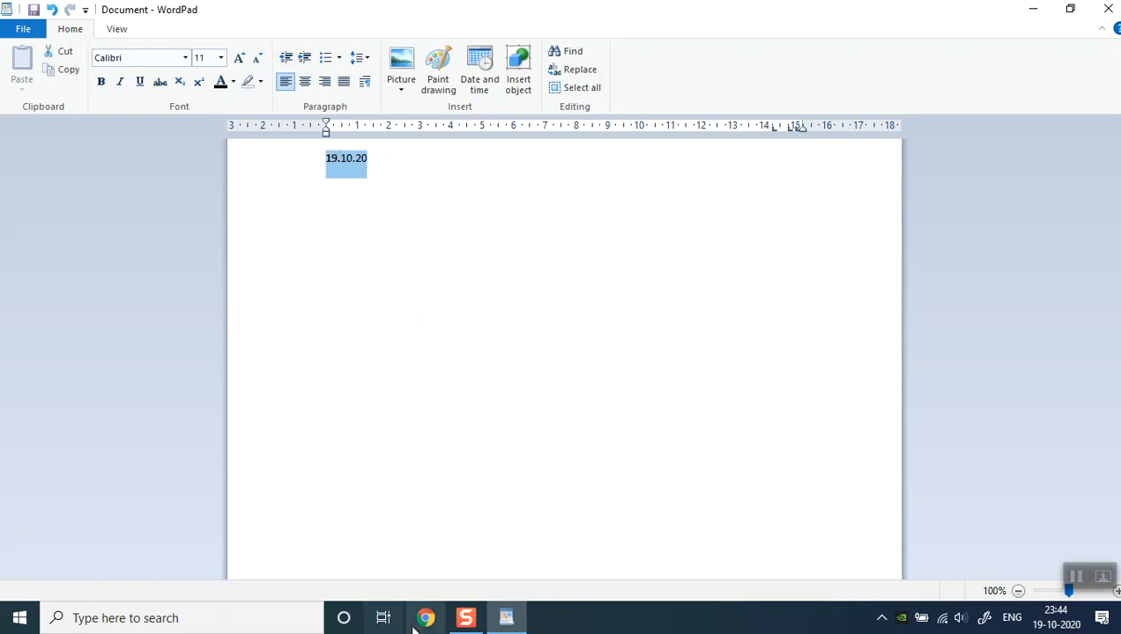
pyautogui.click(220, 57)
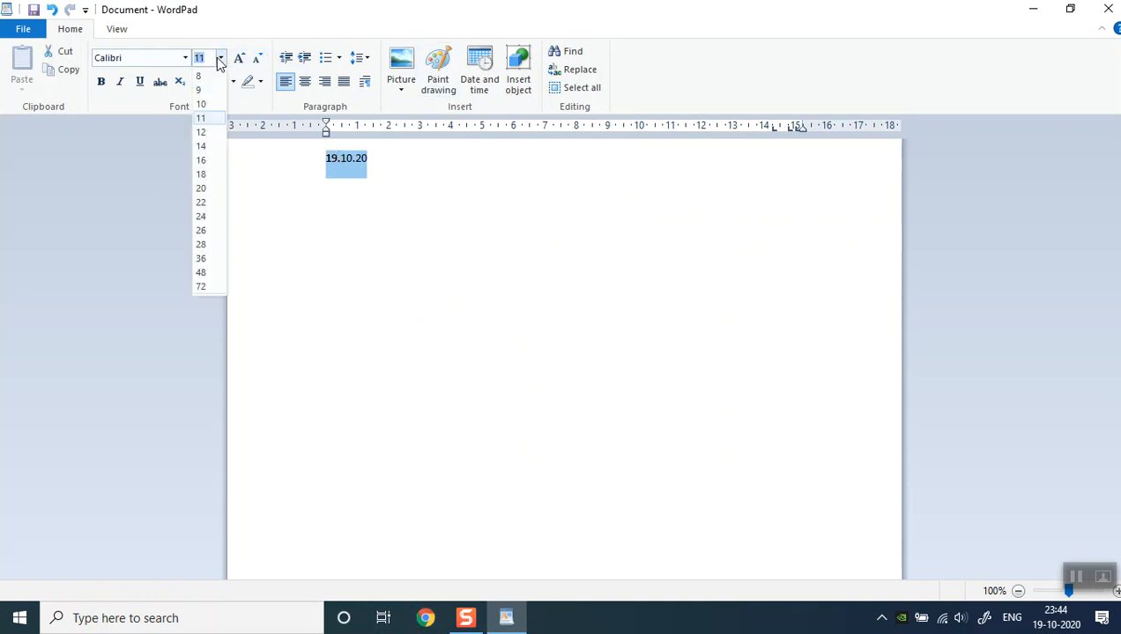
pyautogui.click(201, 216)
pyautogui.click(467, 231)
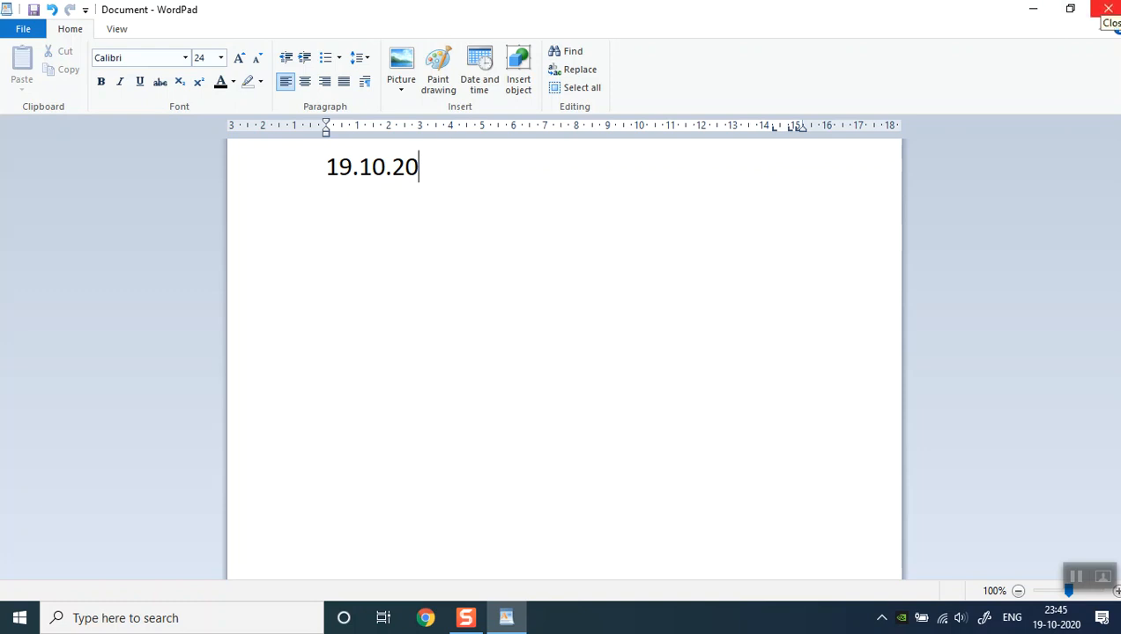
# - Delete the date from the document and insert the picture Capture.jpg from the Screenshots folder in Pictures
pyautogui.moveTo(418, 190); pyautogui.dragTo(299, 181)
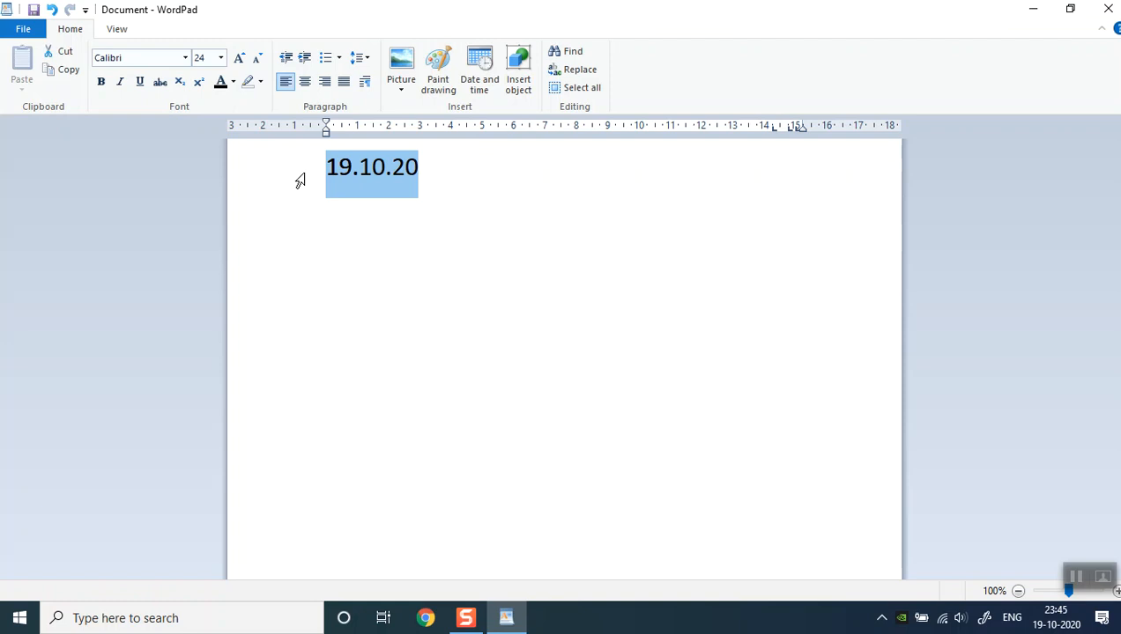
pyautogui.press('Delete')
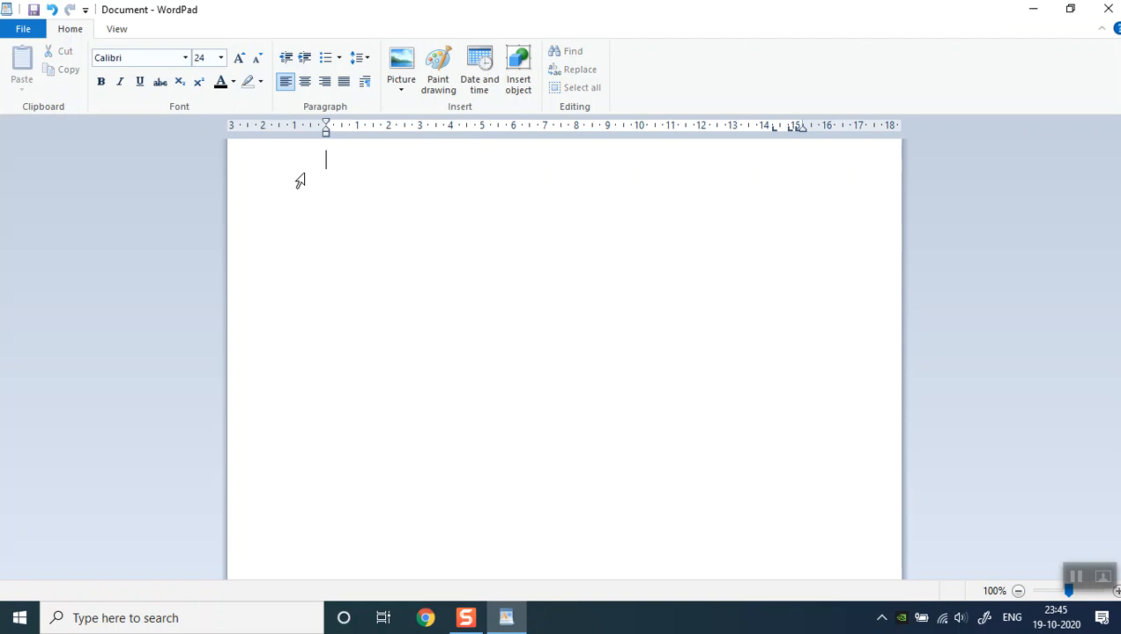
pyautogui.click(401, 82)
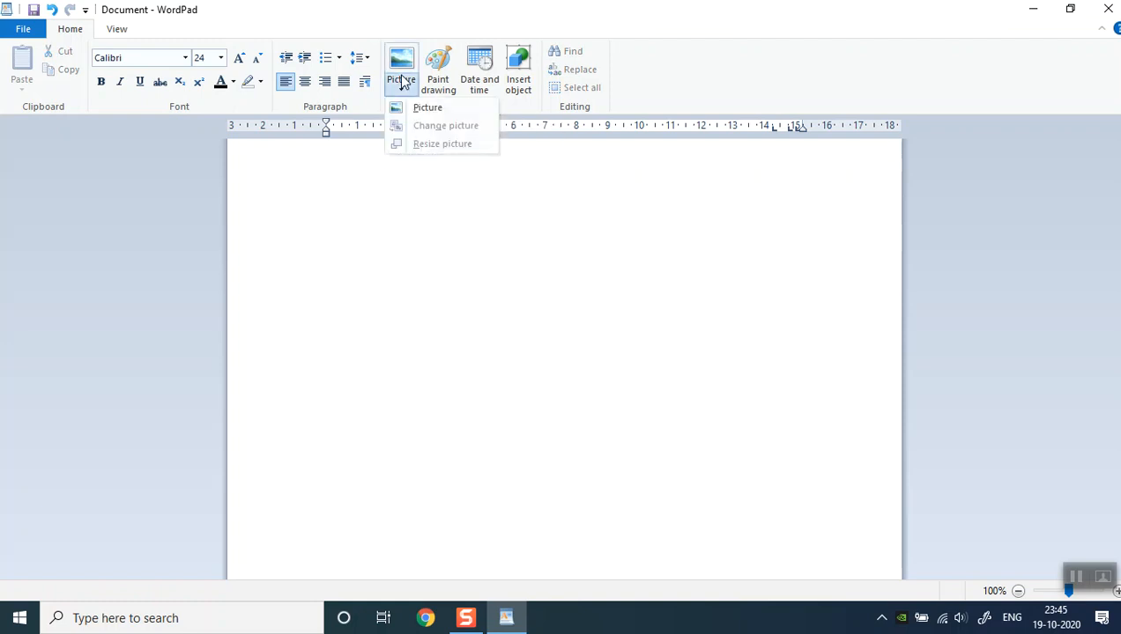
pyautogui.click(435, 109)
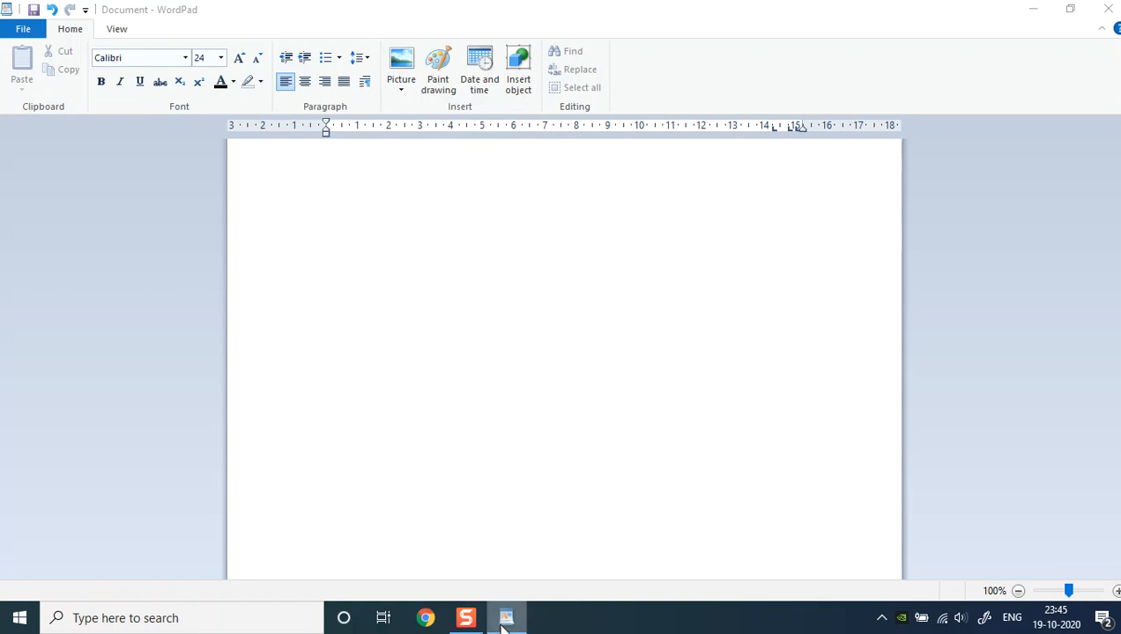
pyautogui.moveTo(503, 627)
pyautogui.click(496, 541)
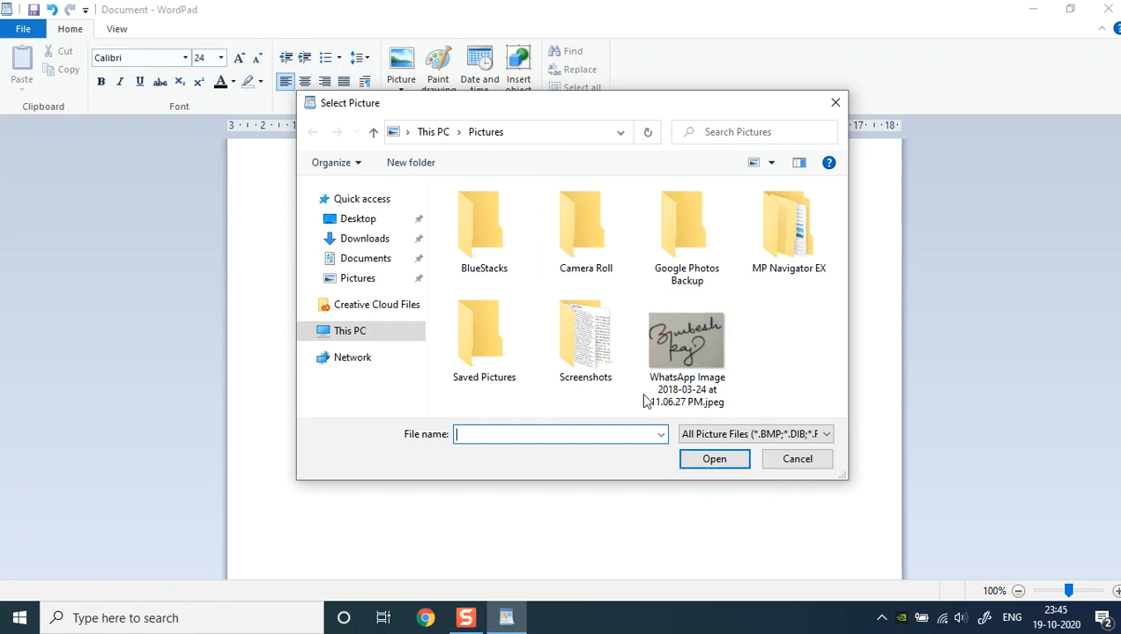
pyautogui.doubleClick(471, 323)
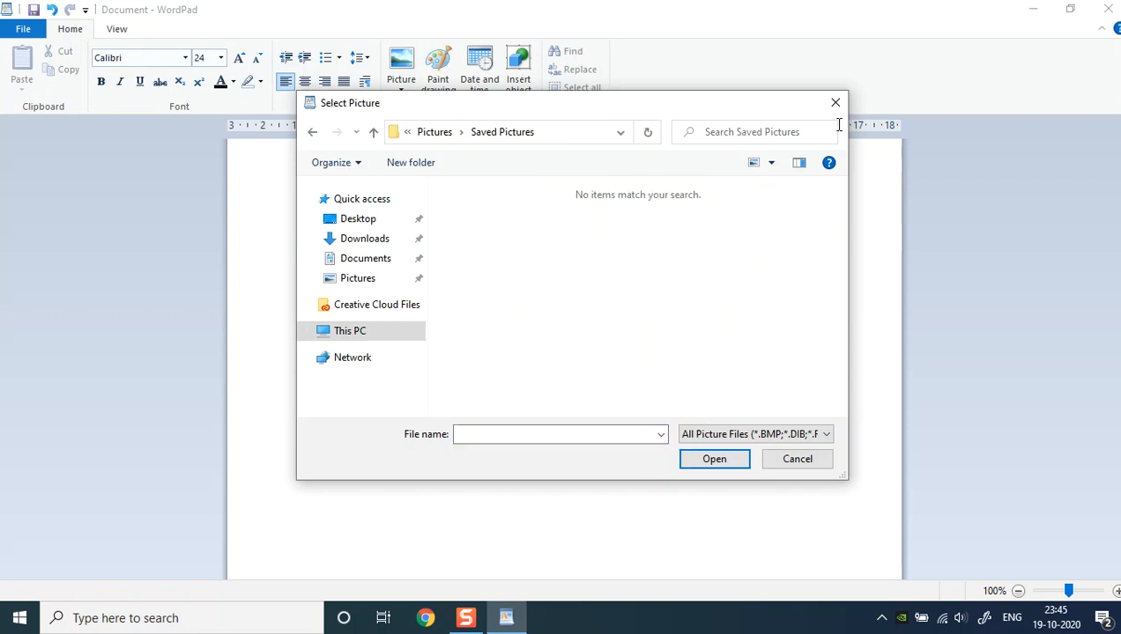
pyautogui.click(371, 132)
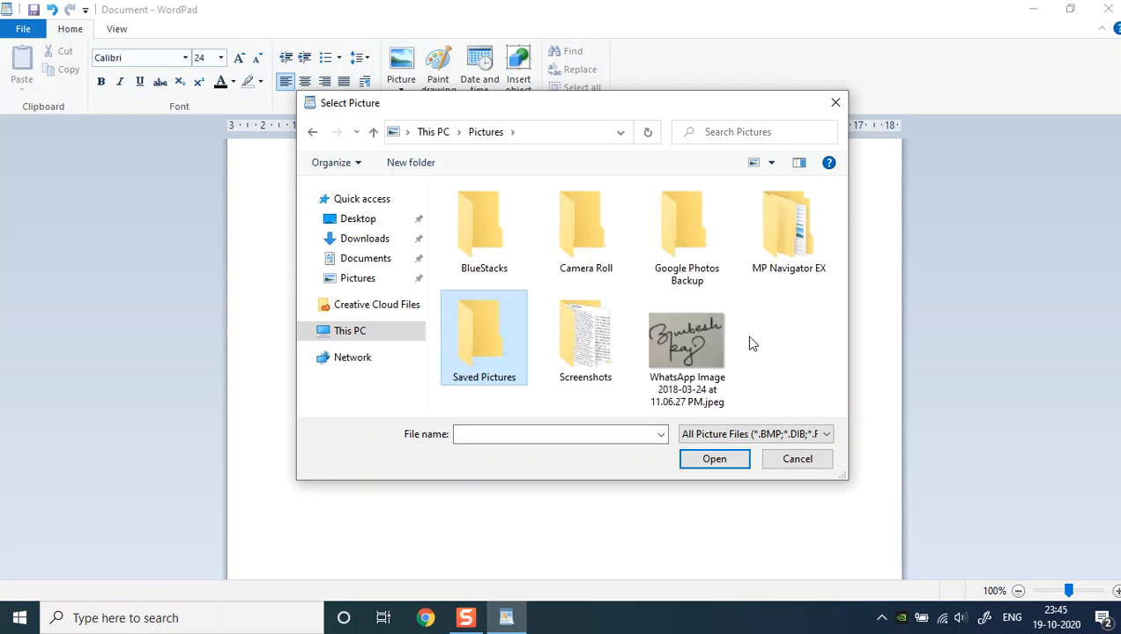
pyautogui.click(614, 340)
pyautogui.doubleClick(614, 340)
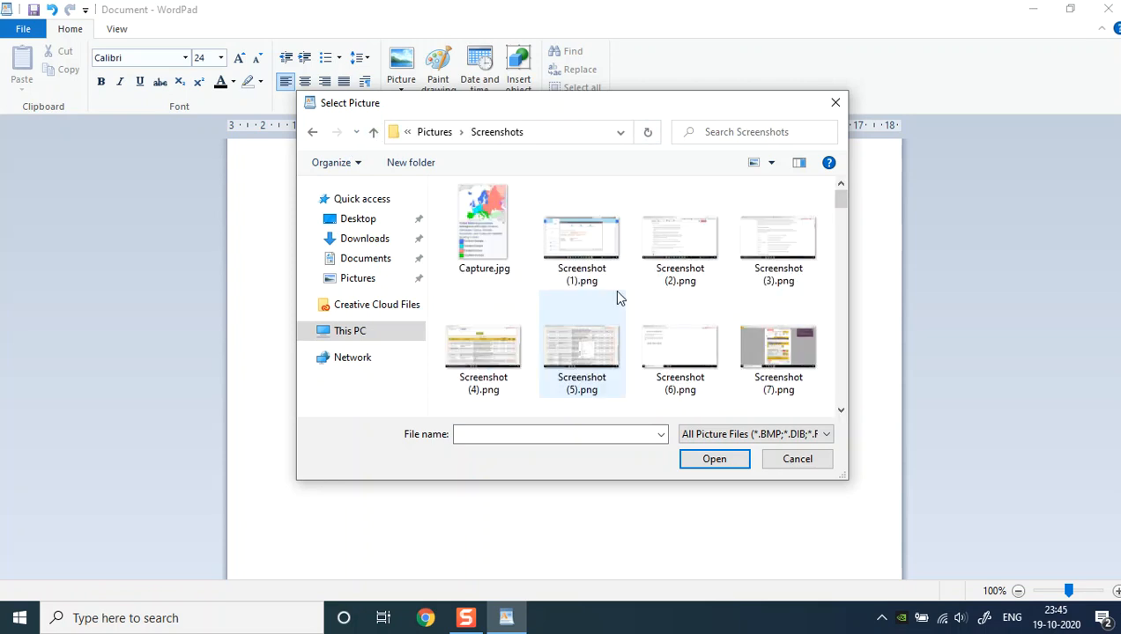
pyautogui.click(476, 212)
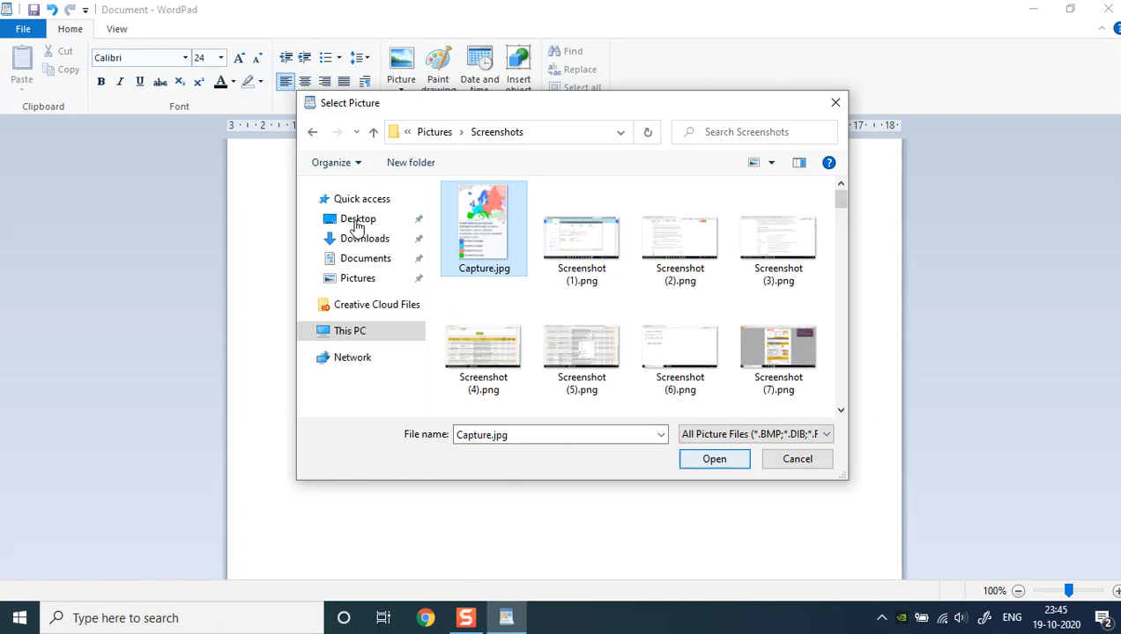
pyautogui.click(724, 464)
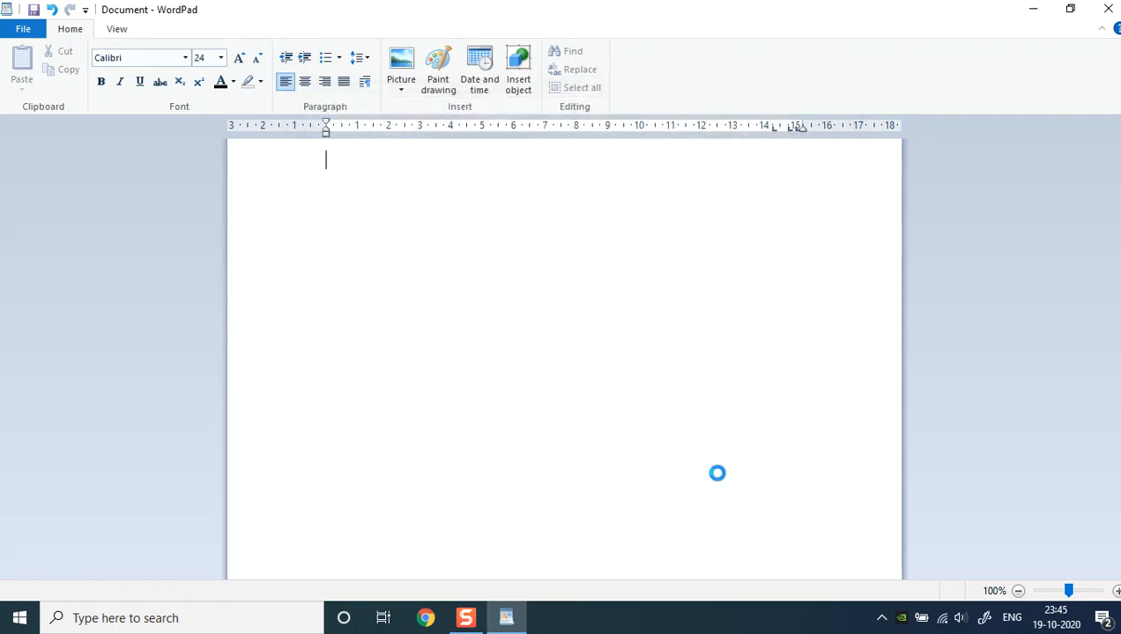
# - Reduce the inserted picture's height slightly and its width to about 4 cm, and delete the picture from the document
pyautogui.click(420, 444)
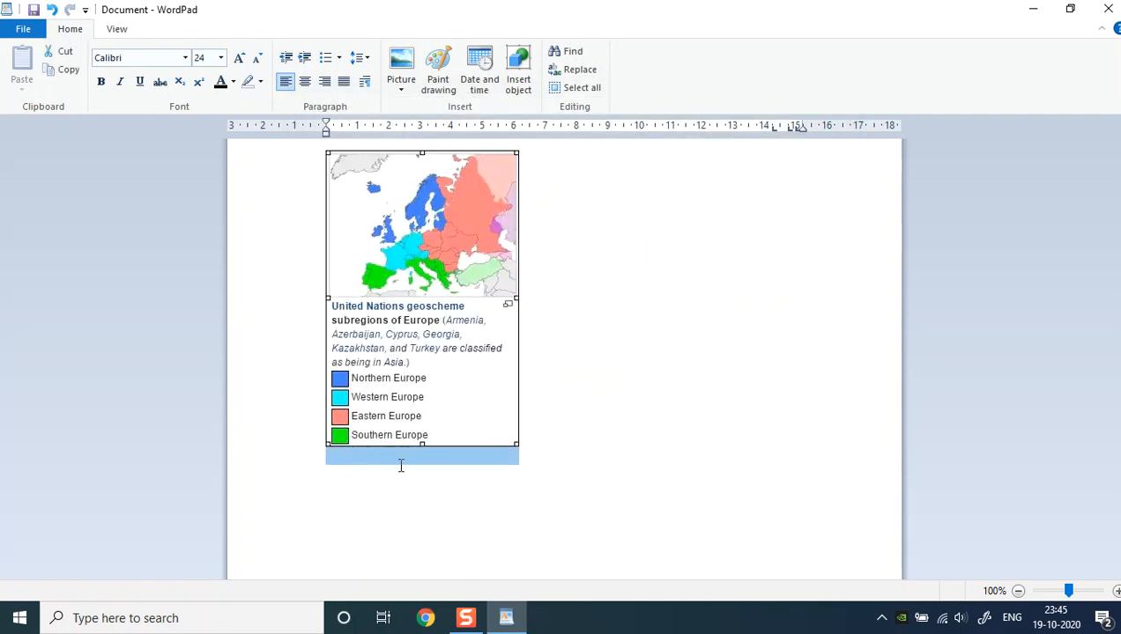
pyautogui.moveTo(422, 443); pyautogui.dragTo(447, 417)
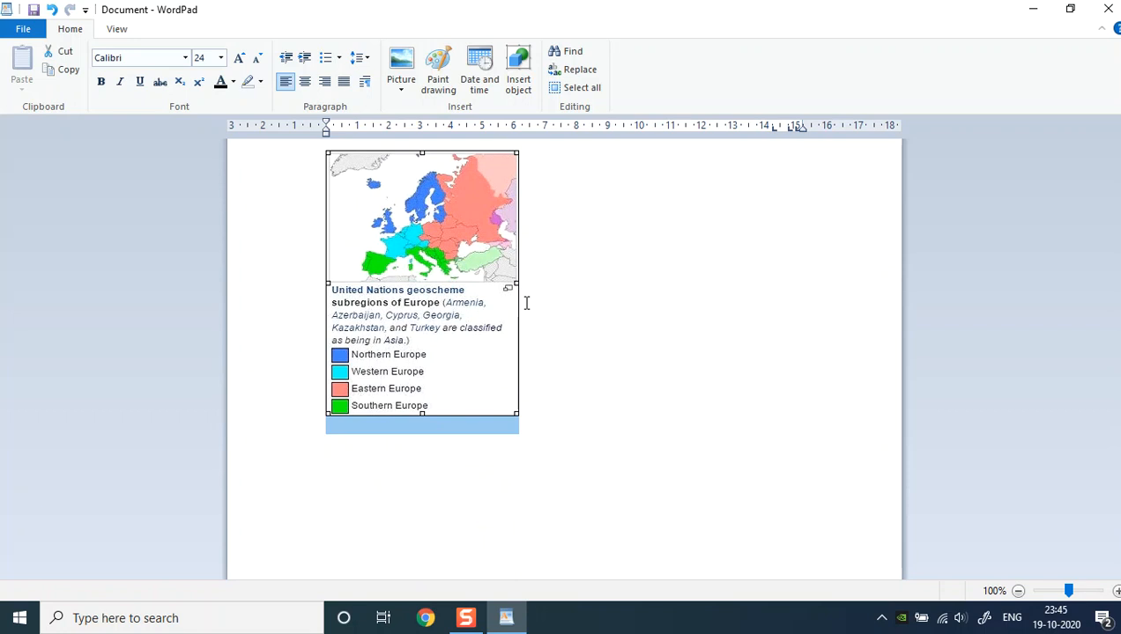
pyautogui.moveTo(516, 283); pyautogui.dragTo(451, 285)
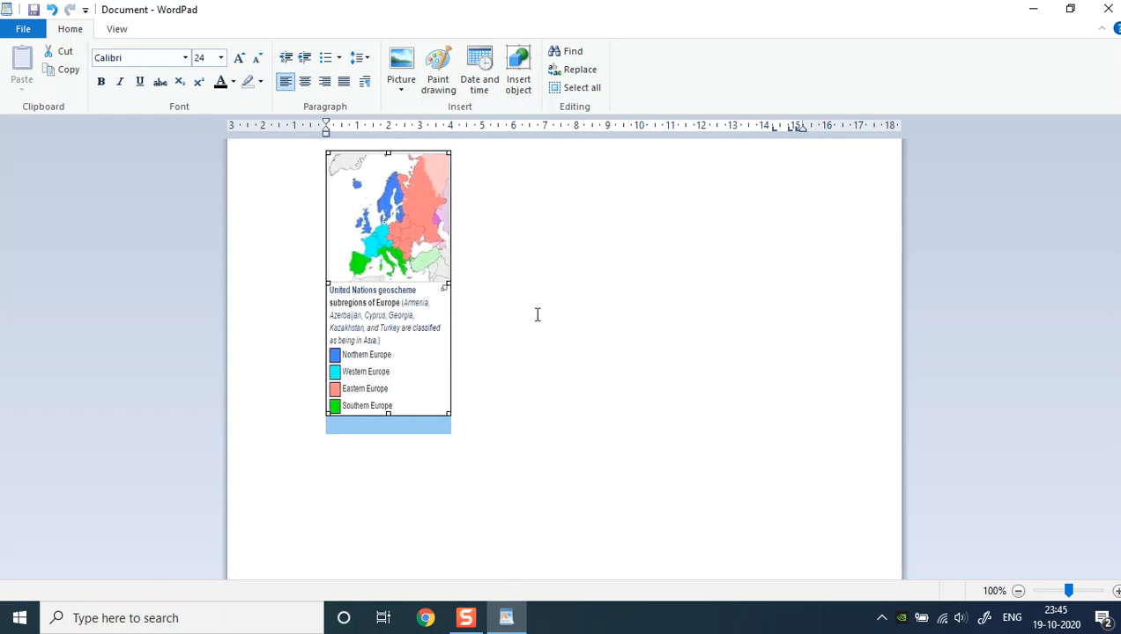
pyautogui.press('Delete')
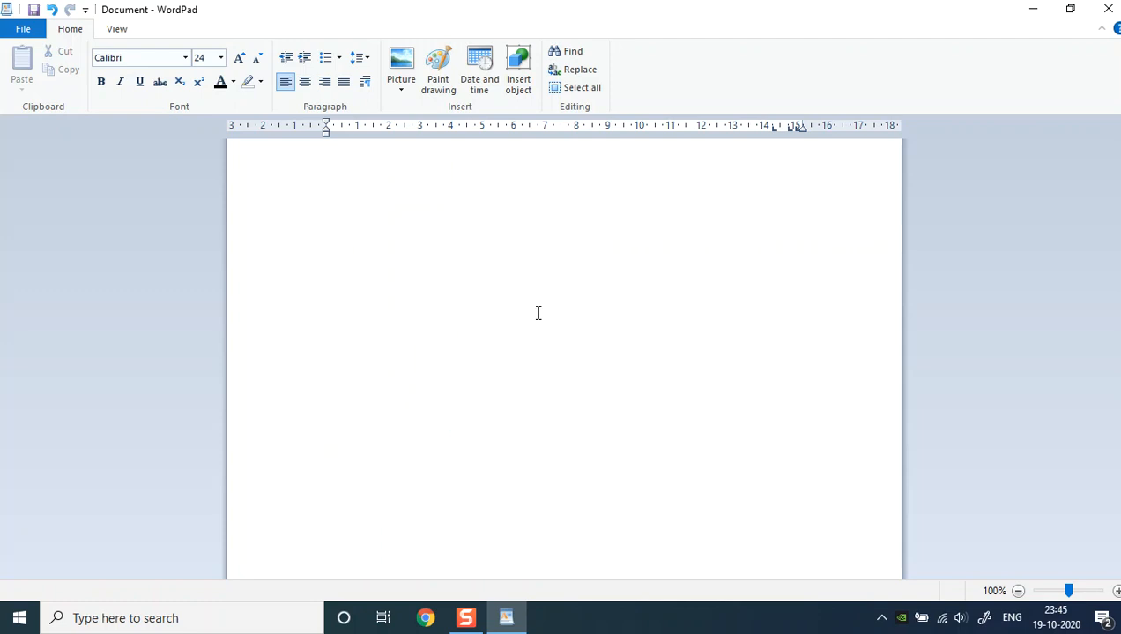
# - Look through the list of object types that can be inserted as new objects, and close it without inserting anything
pyautogui.click(510, 62)
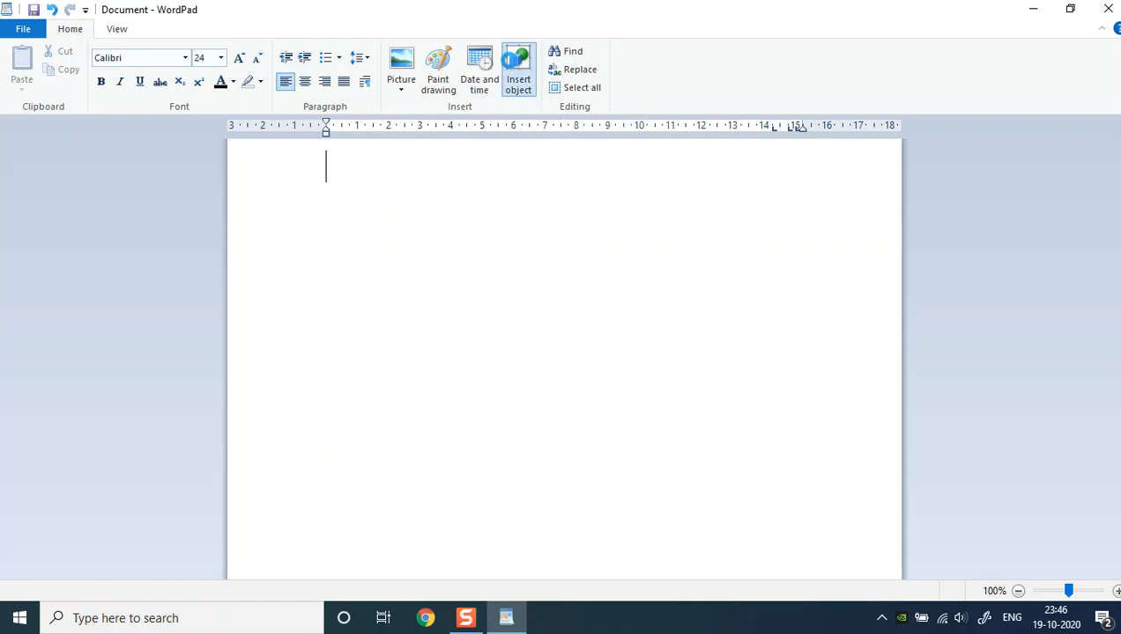
pyautogui.scroll(-5, 588, 291)
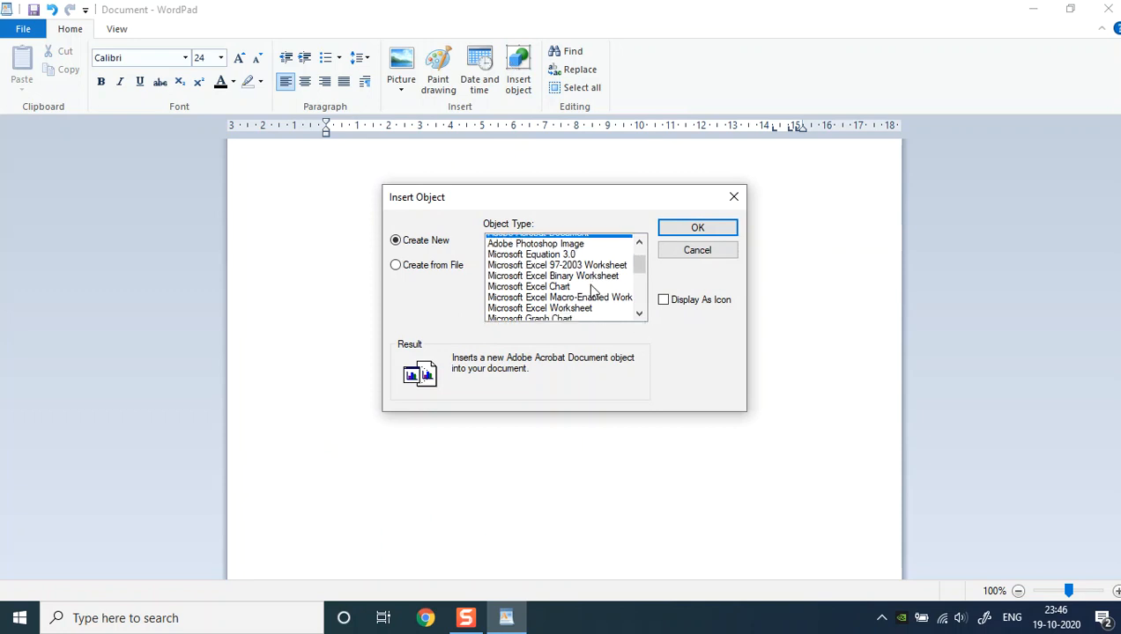
pyautogui.scroll(-2, 589, 291)
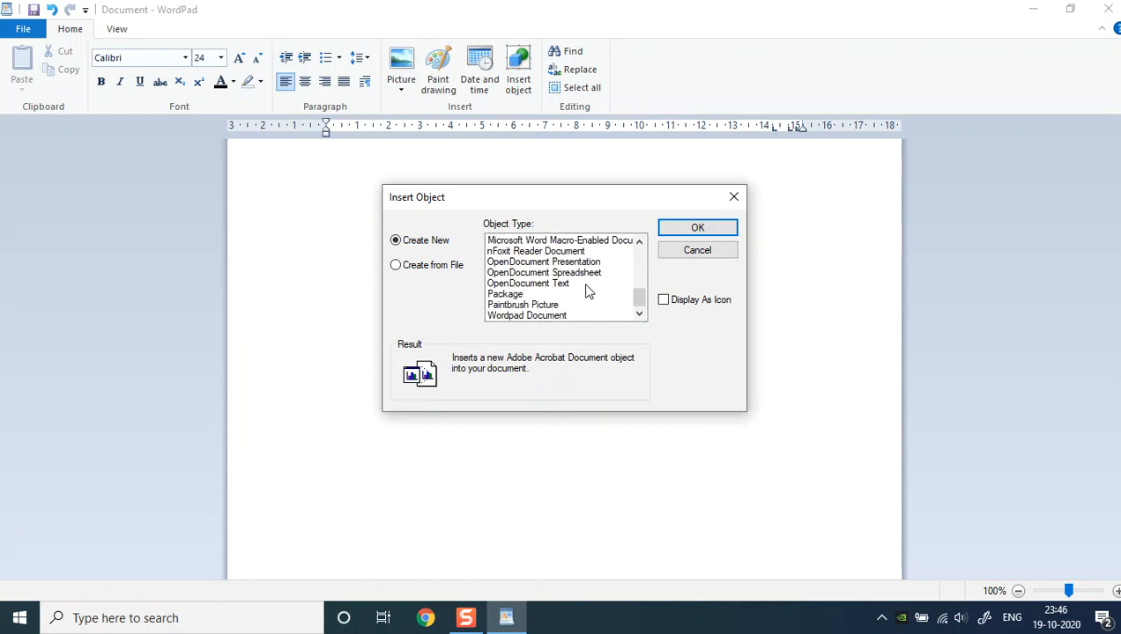
pyautogui.click(675, 254)
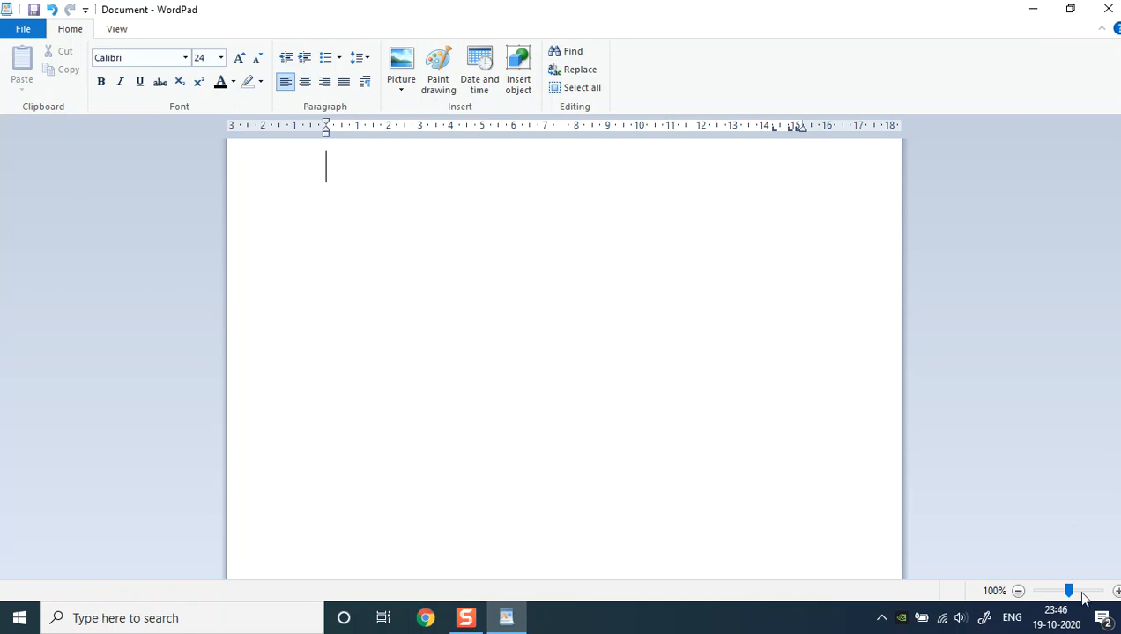
# - Set the document's zoom level to 140%
pyautogui.moveTo(1070, 596); pyautogui.dragTo(1075, 597)
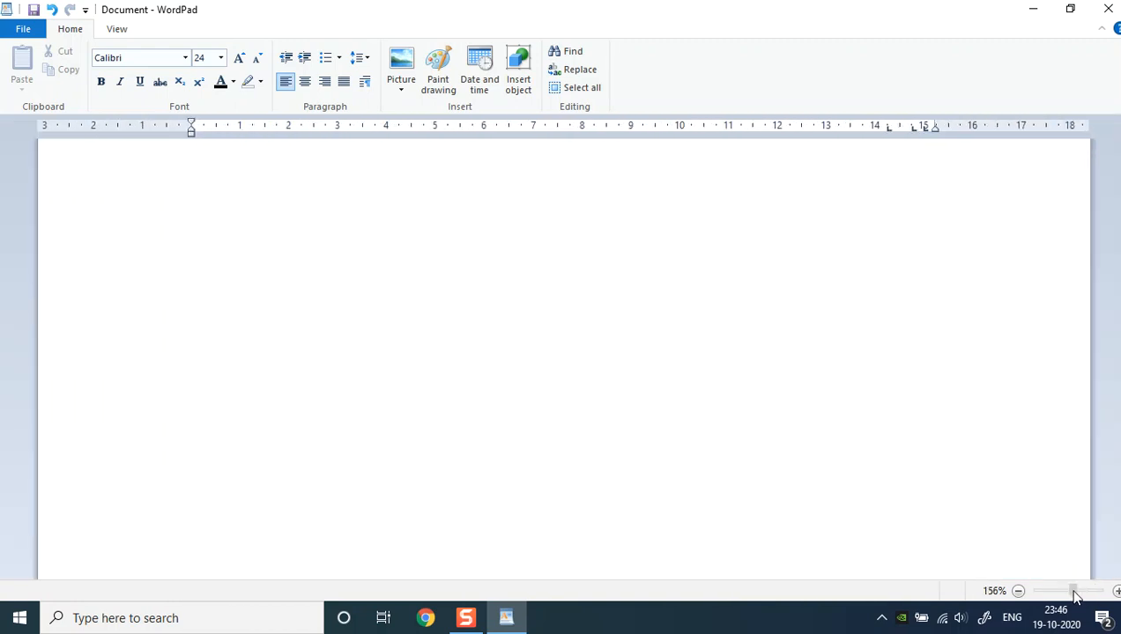
pyautogui.moveTo(1074, 597)
pyautogui.mouseDown()
pyautogui.moveTo(1046, 597)
pyautogui.moveTo(1073, 596)
pyautogui.mouseUp()
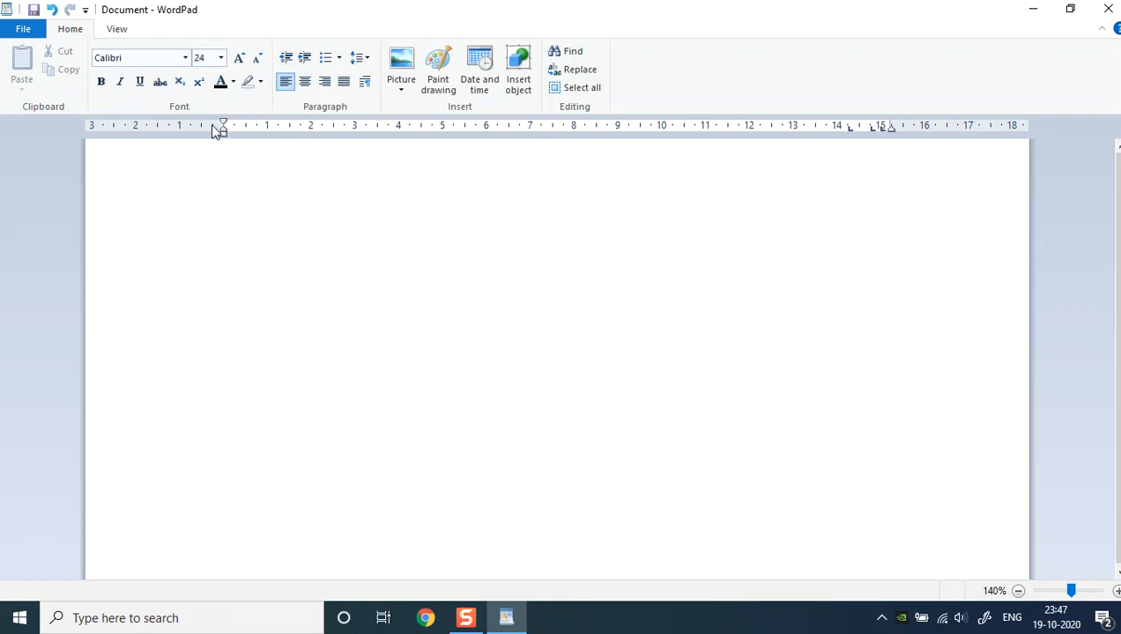
# - Show how to save the document as Document.rtf with the Desktop as the location, and cancel the save
pyautogui.click(15, 34)
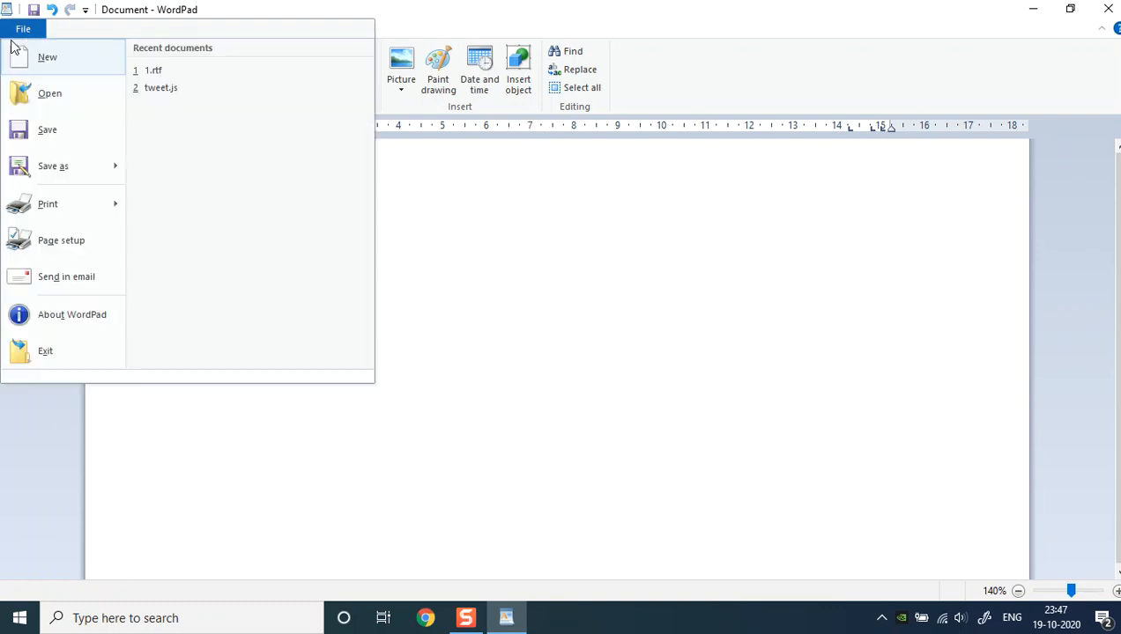
pyautogui.click(88, 143)
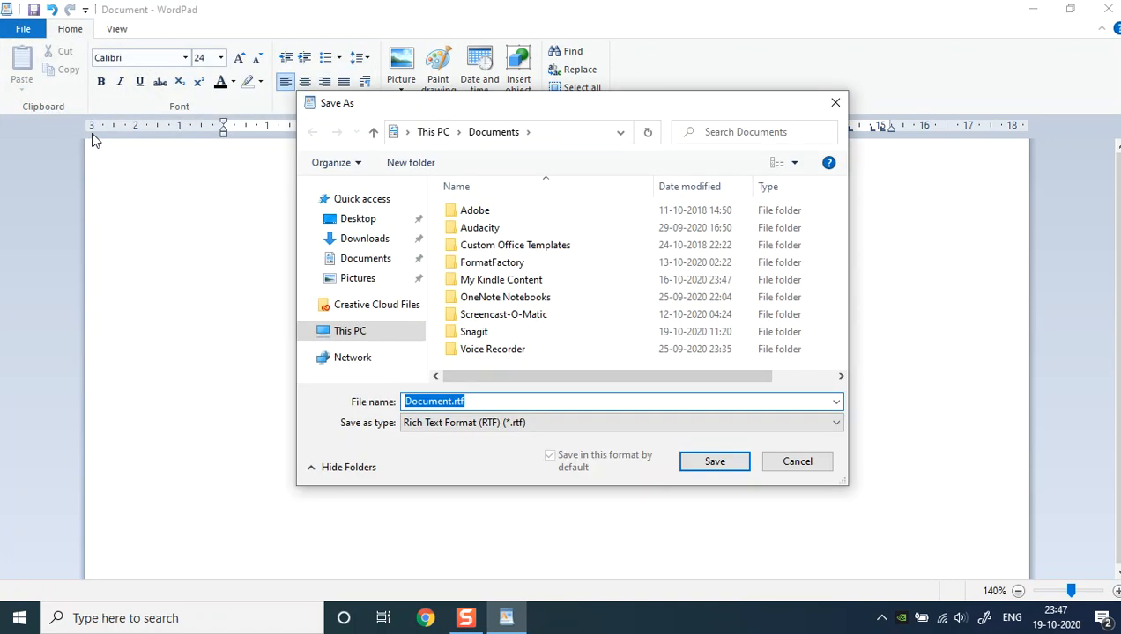
pyautogui.click(379, 224)
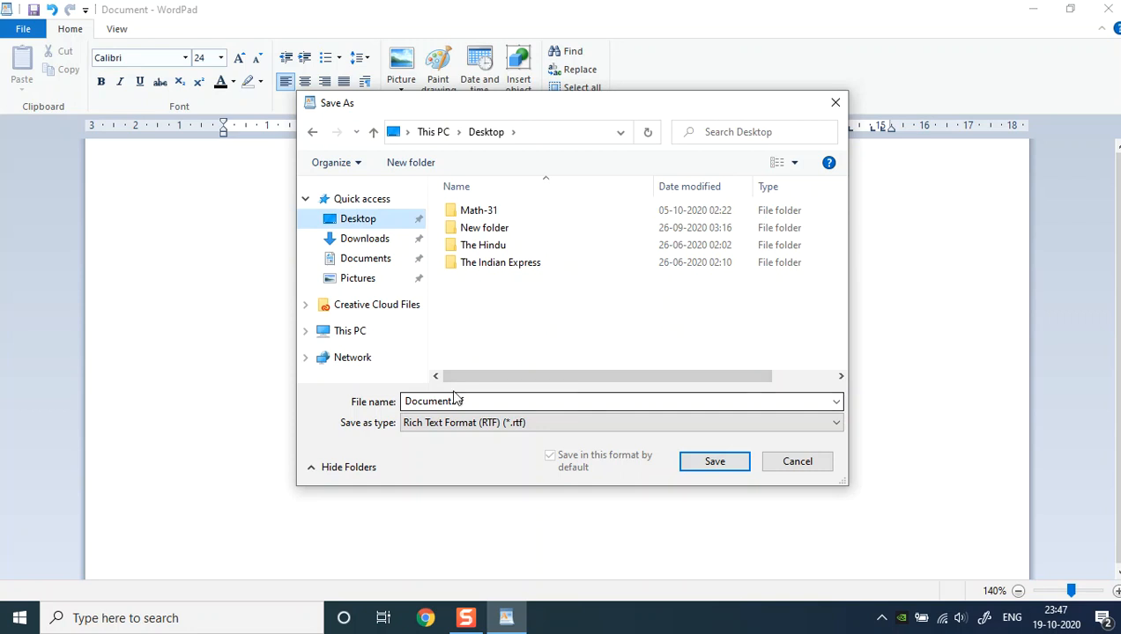
pyautogui.click(824, 467)
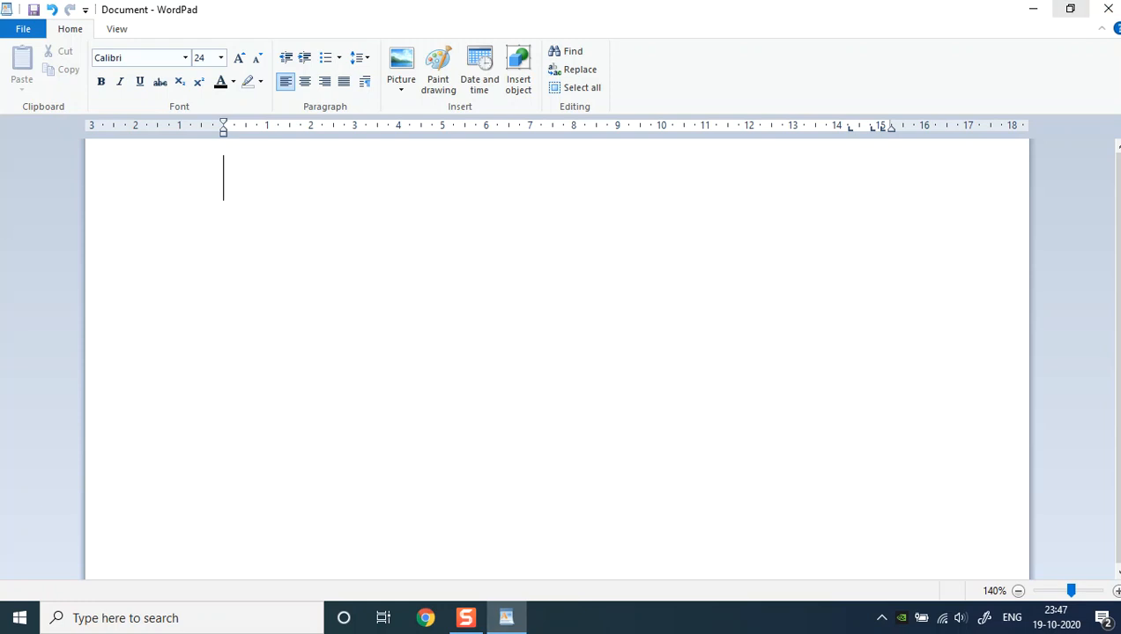
# - Close the document window without saving the changes
pyautogui.click(1109, 9)
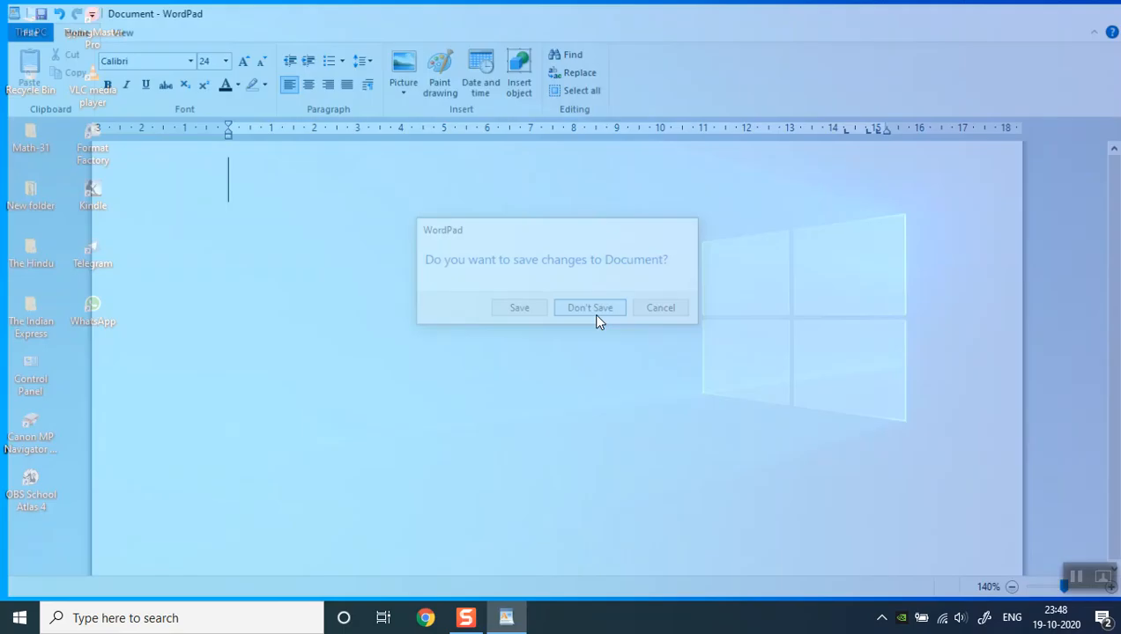